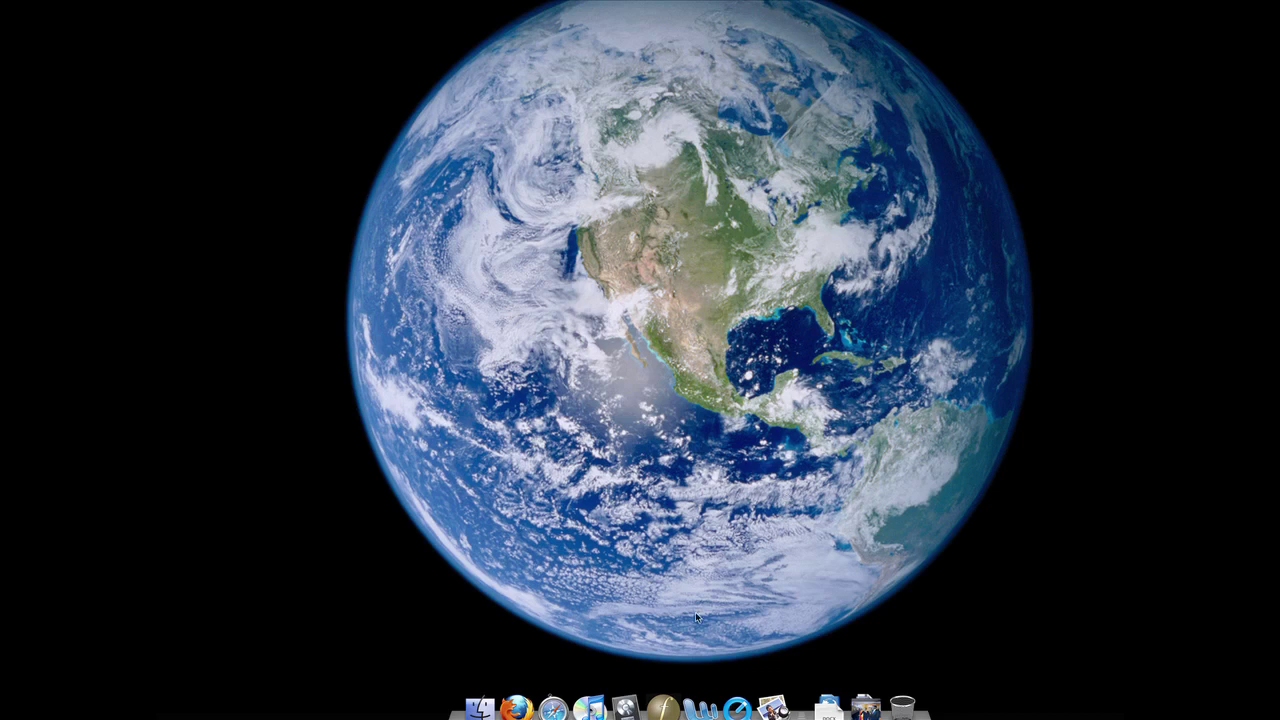
Launch Logic Pro and create a single Software Instrument track, Inst 1, in a new project.
click(631, 697)
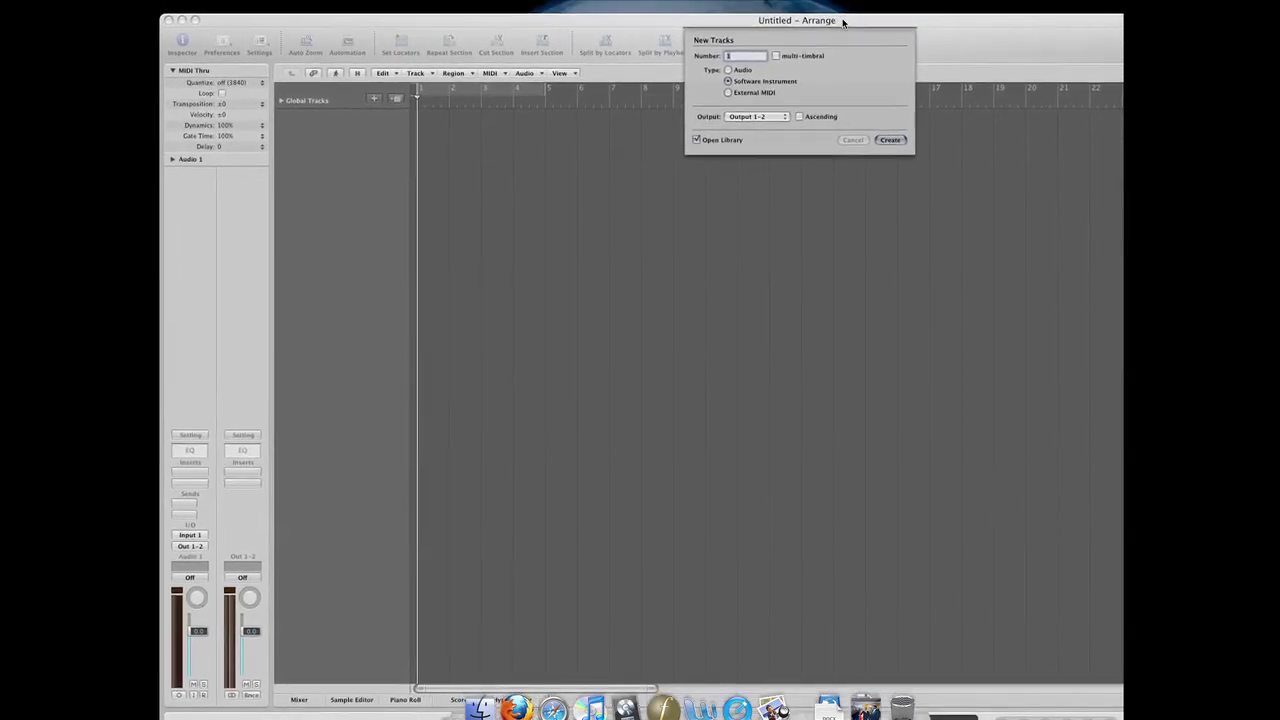
drag(843, 13, 846, 12)
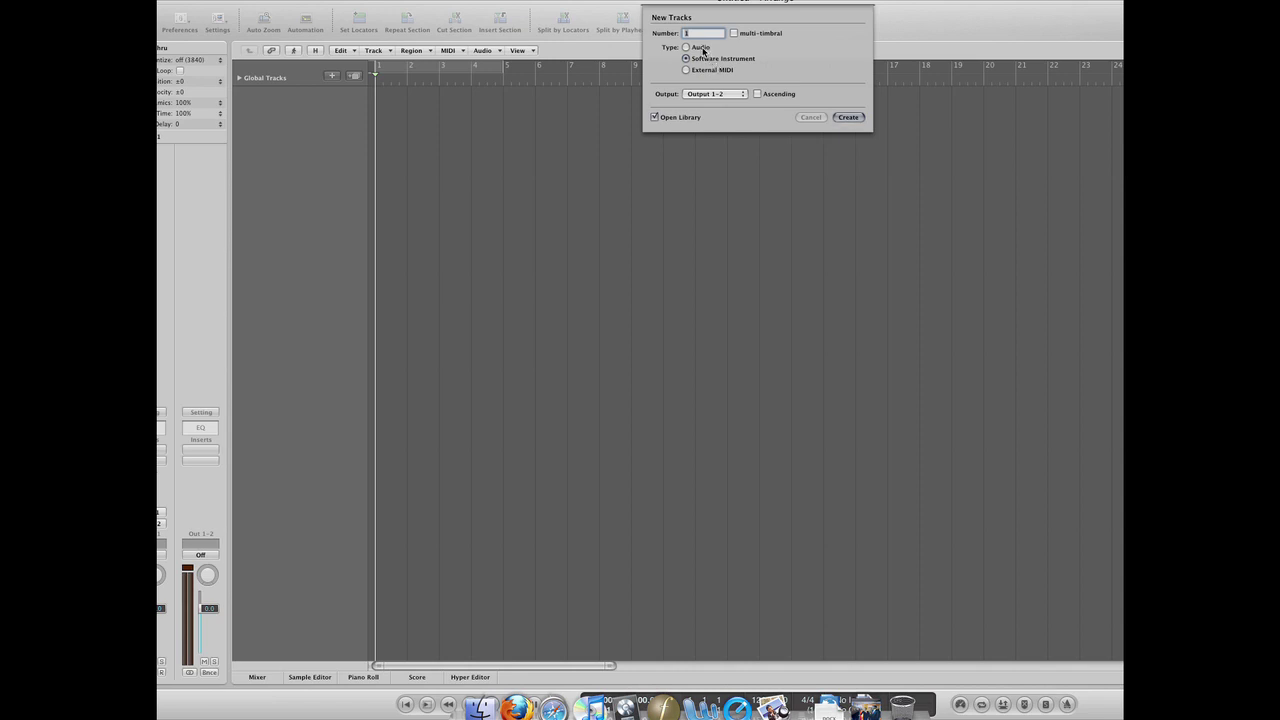
click(702, 48)
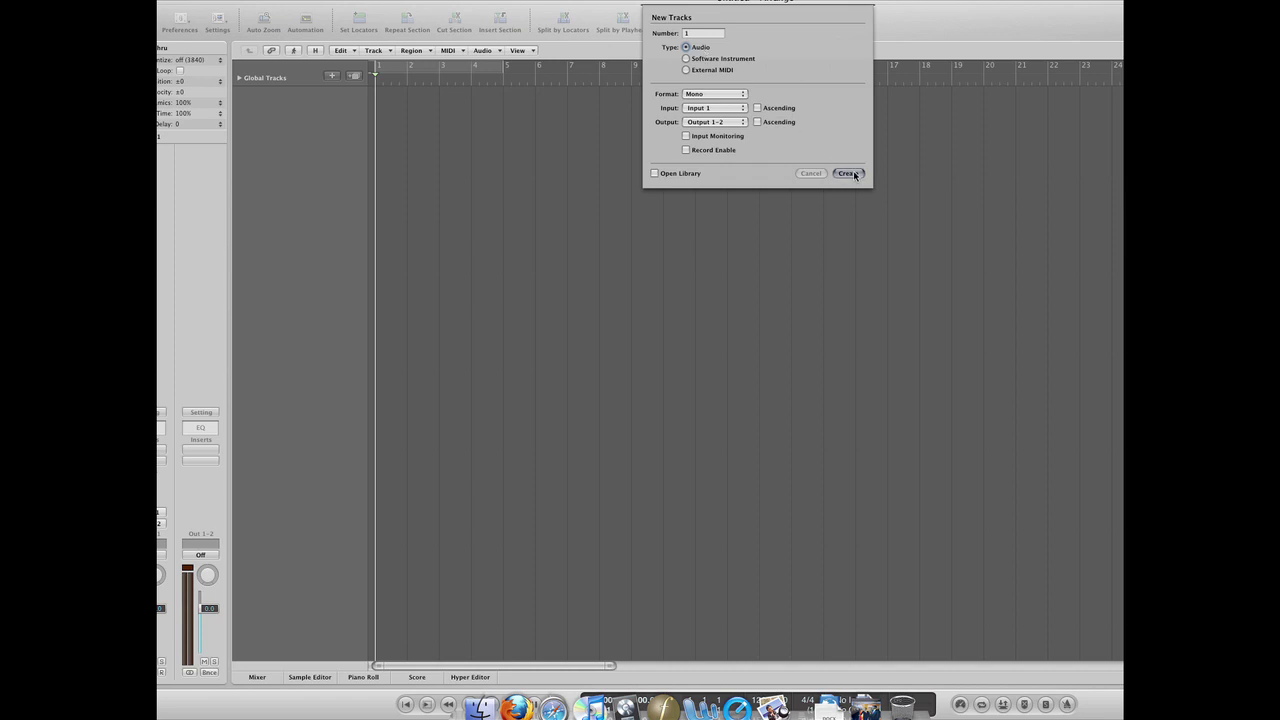
click(687, 58)
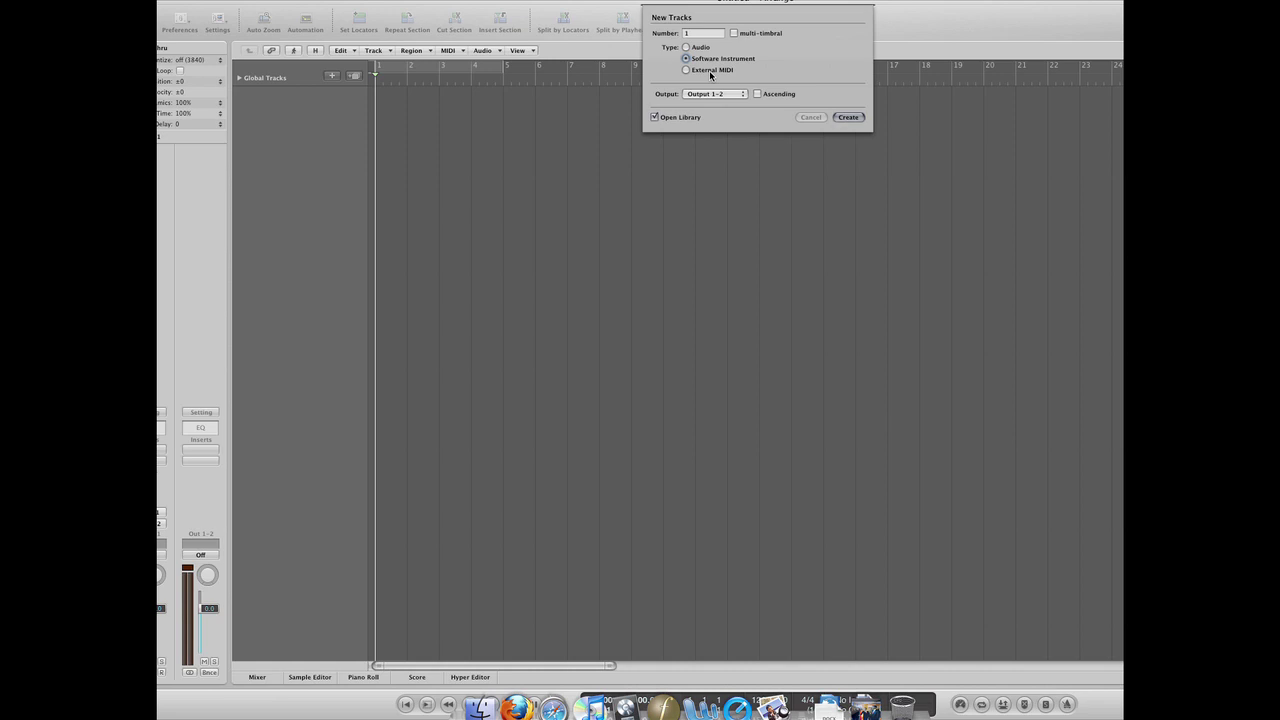
click(846, 117)
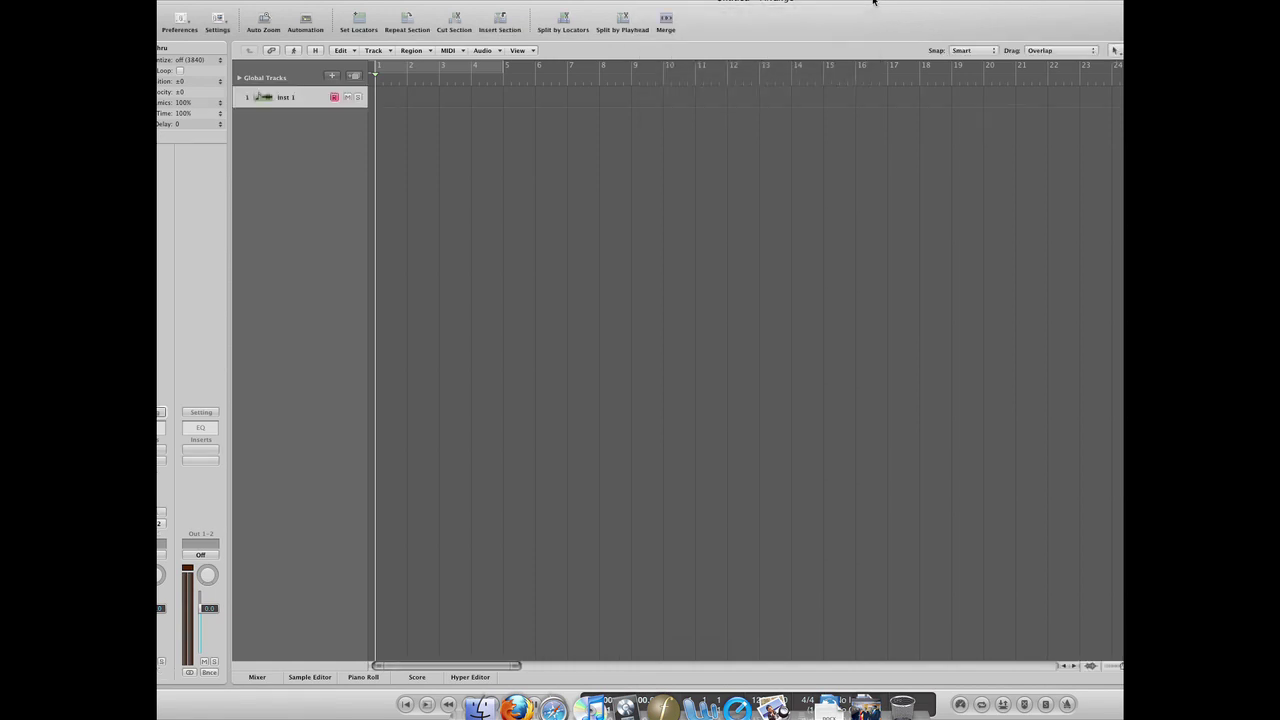
Show the Library of instrument sounds beside the Arrange window.
drag(882, 6, 924, 20)
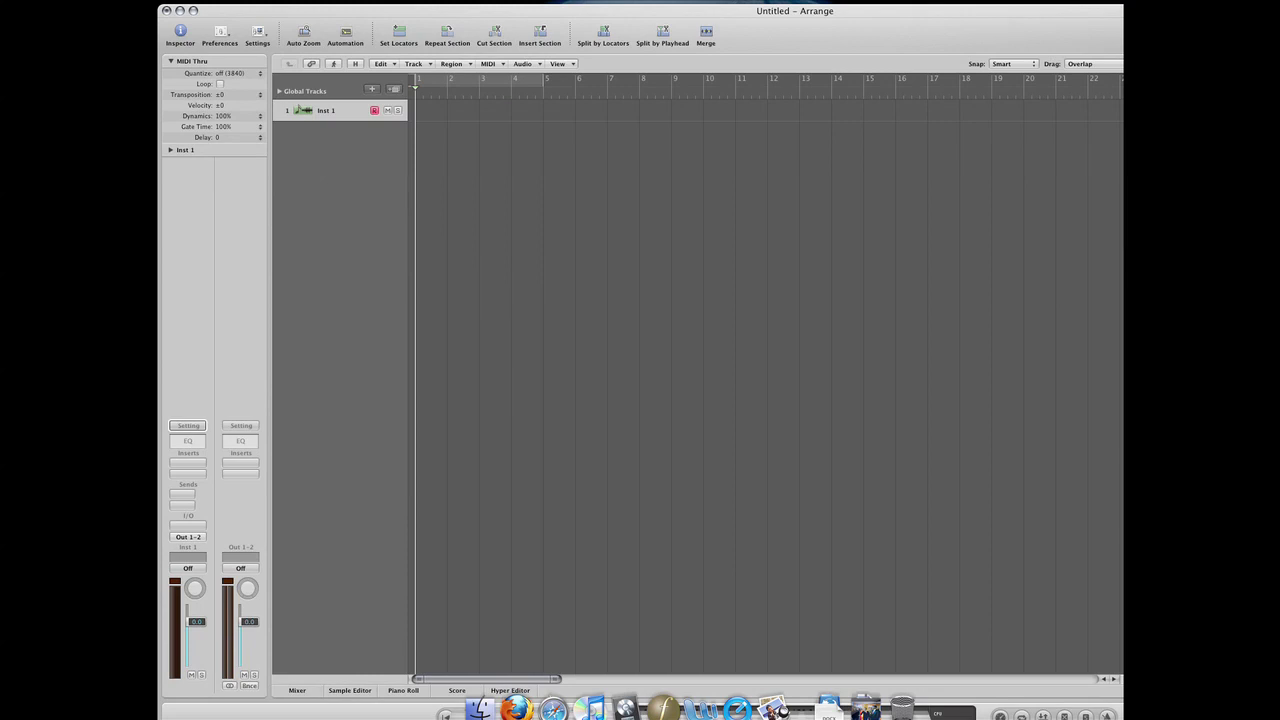
key(2)
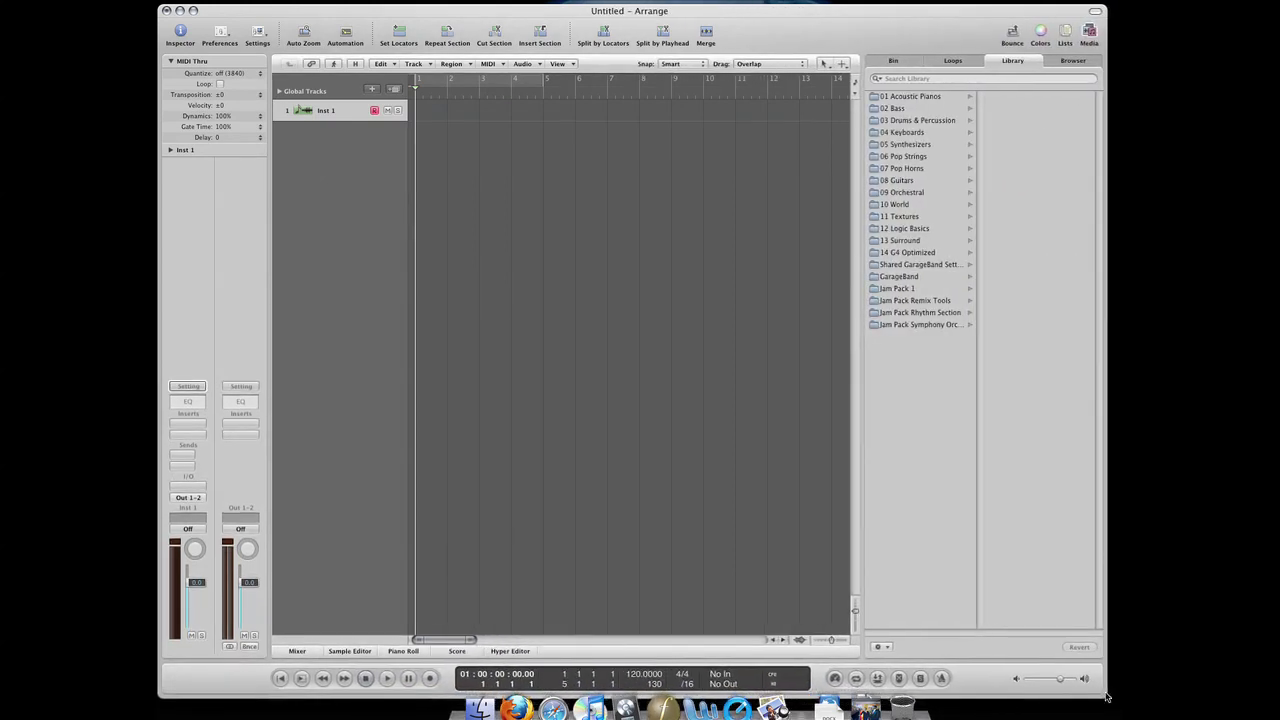
drag(578, 12, 582, 12)
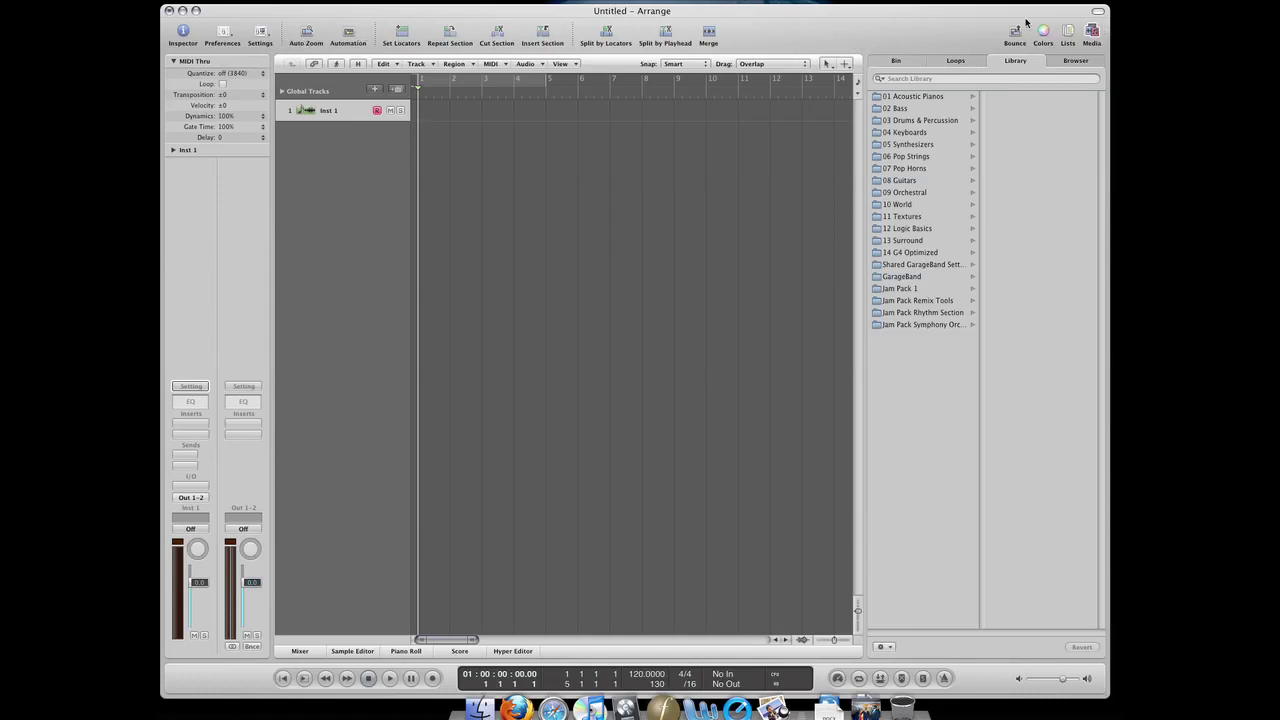
Hide and restore the toolbar row, then bring up the Preferences menu.
click(1097, 12)
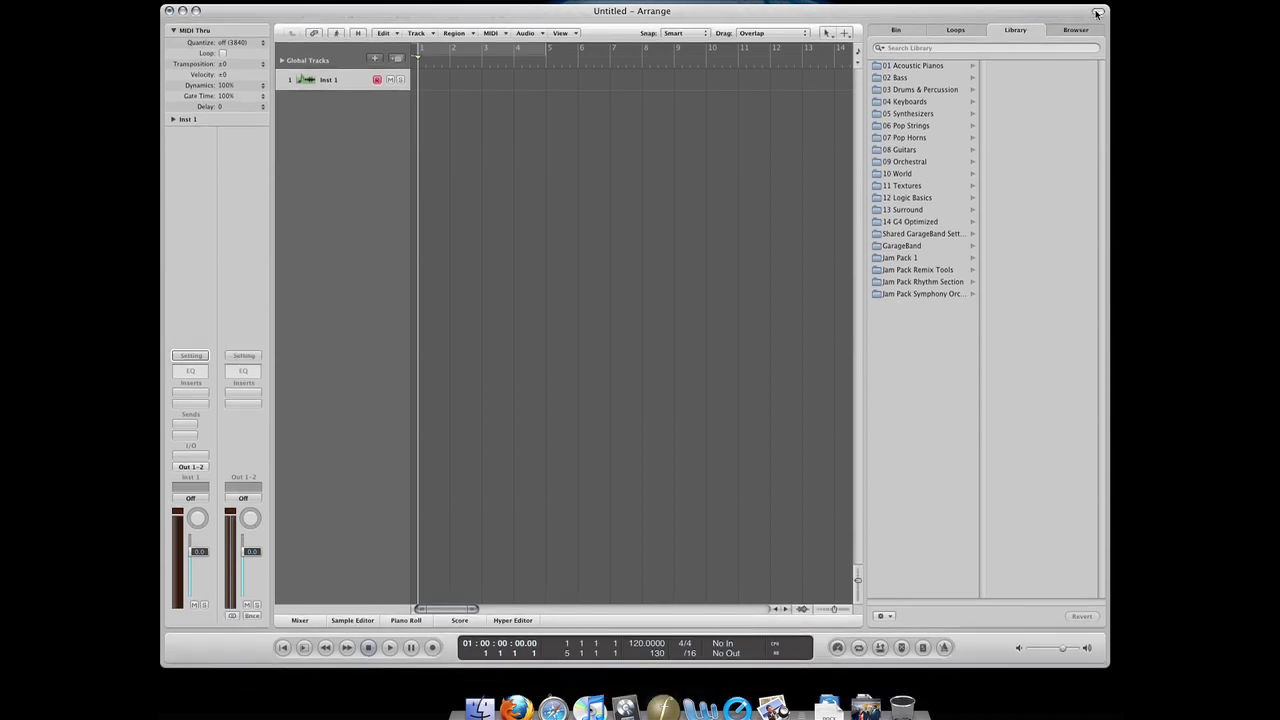
click(1097, 12)
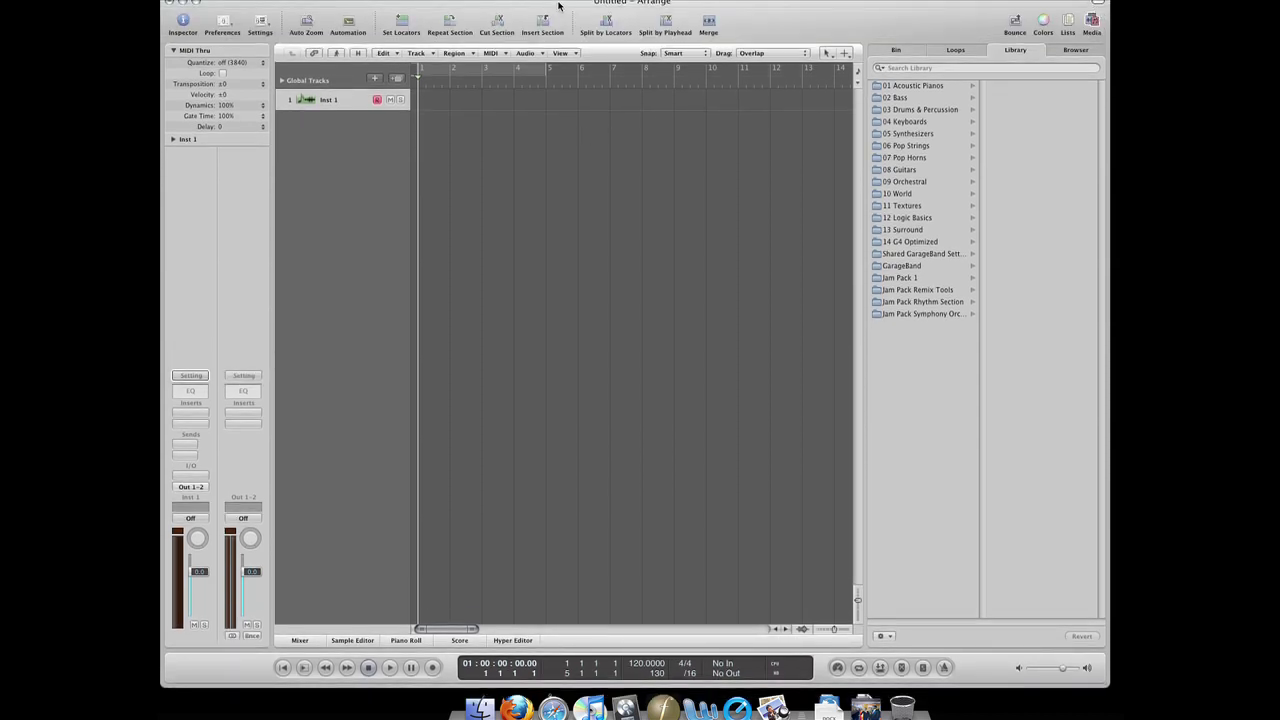
drag(563, 11, 566, 14)
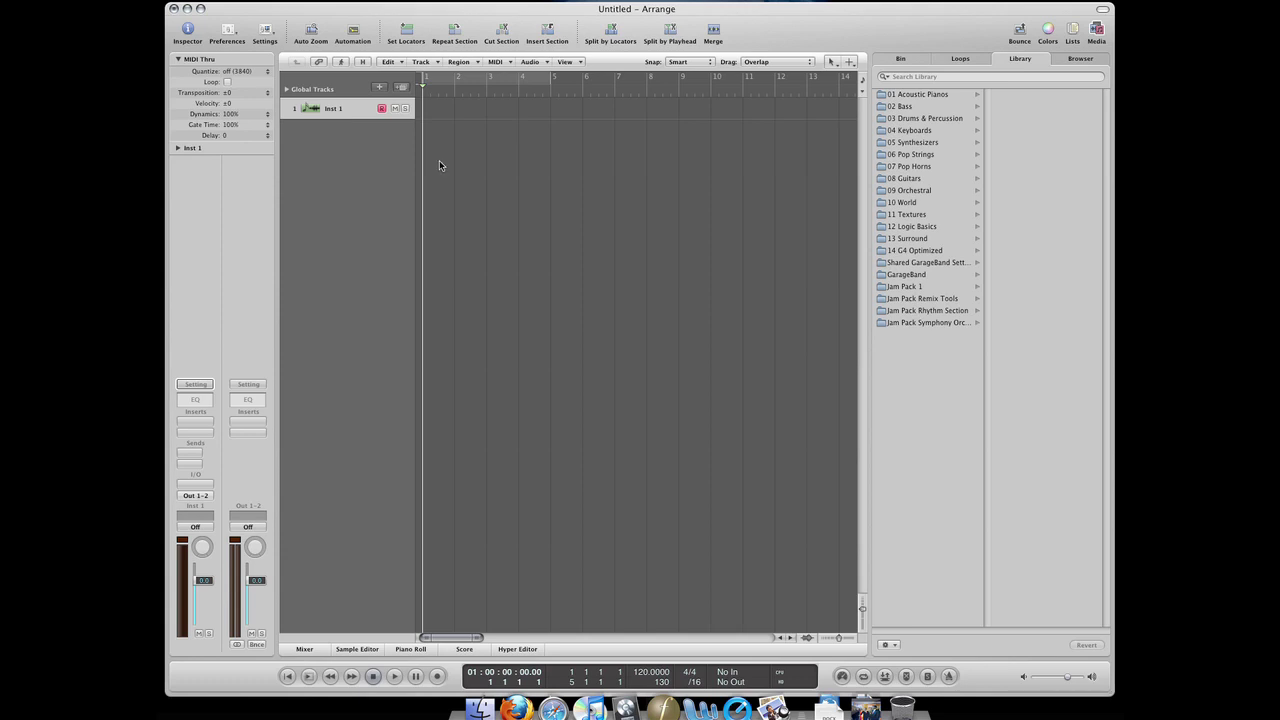
click(229, 30)
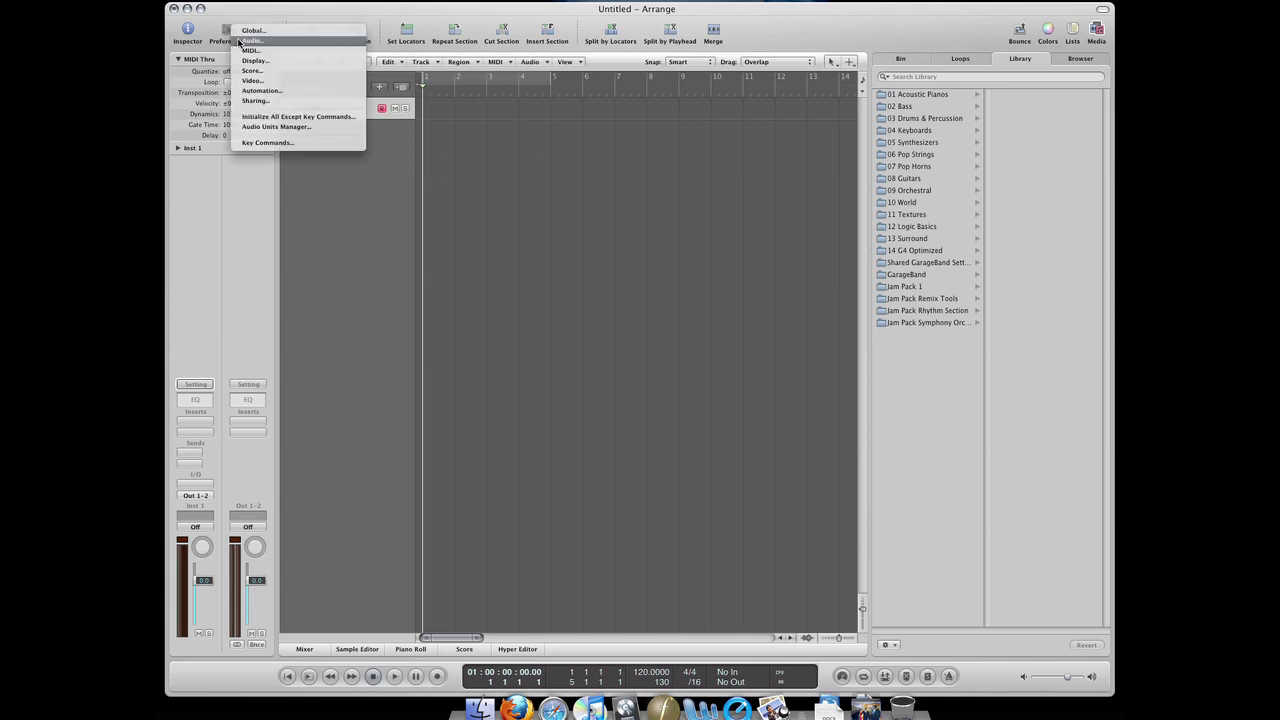
click(239, 41)
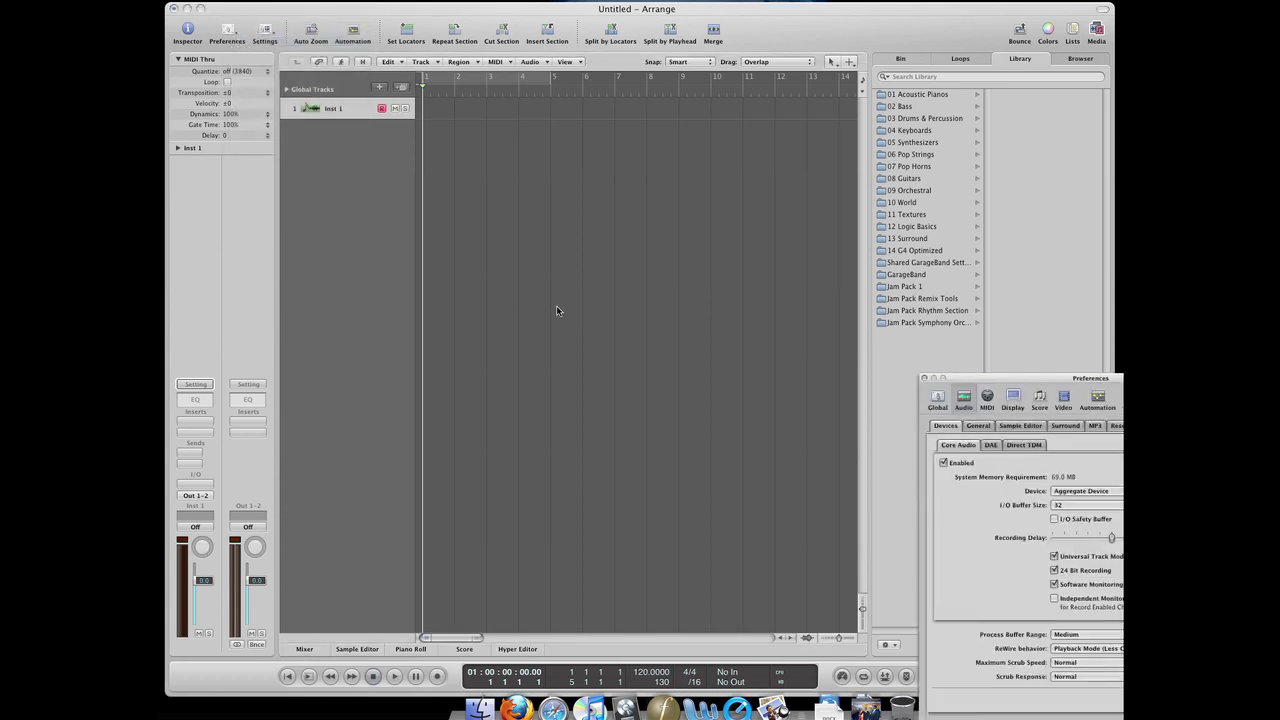
drag(1048, 385, 714, 254)
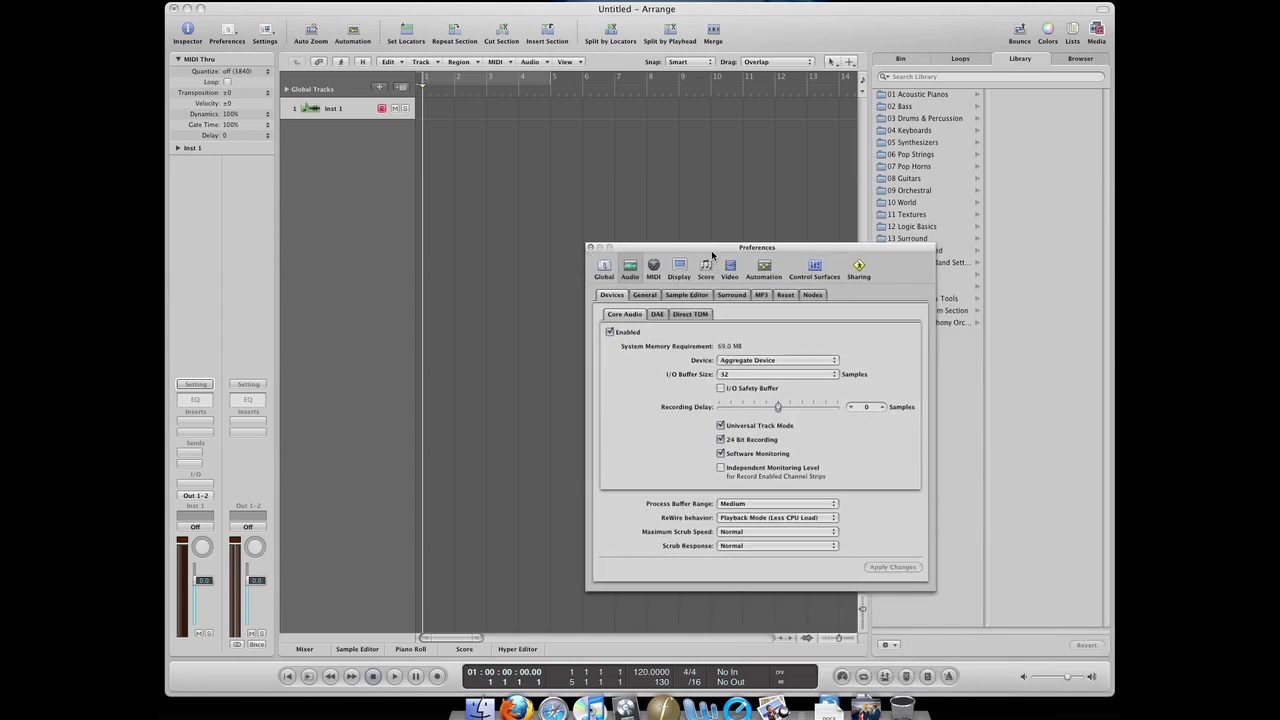
drag(716, 260, 609, 241)
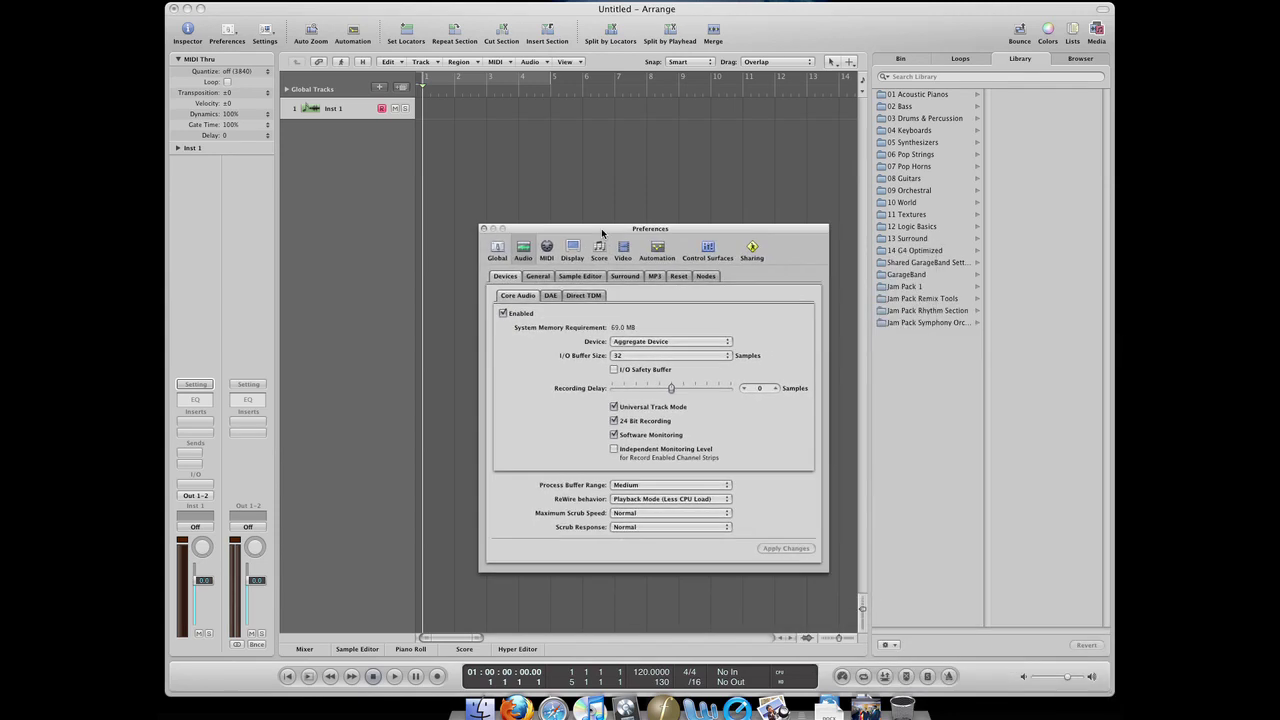
click(653, 343)
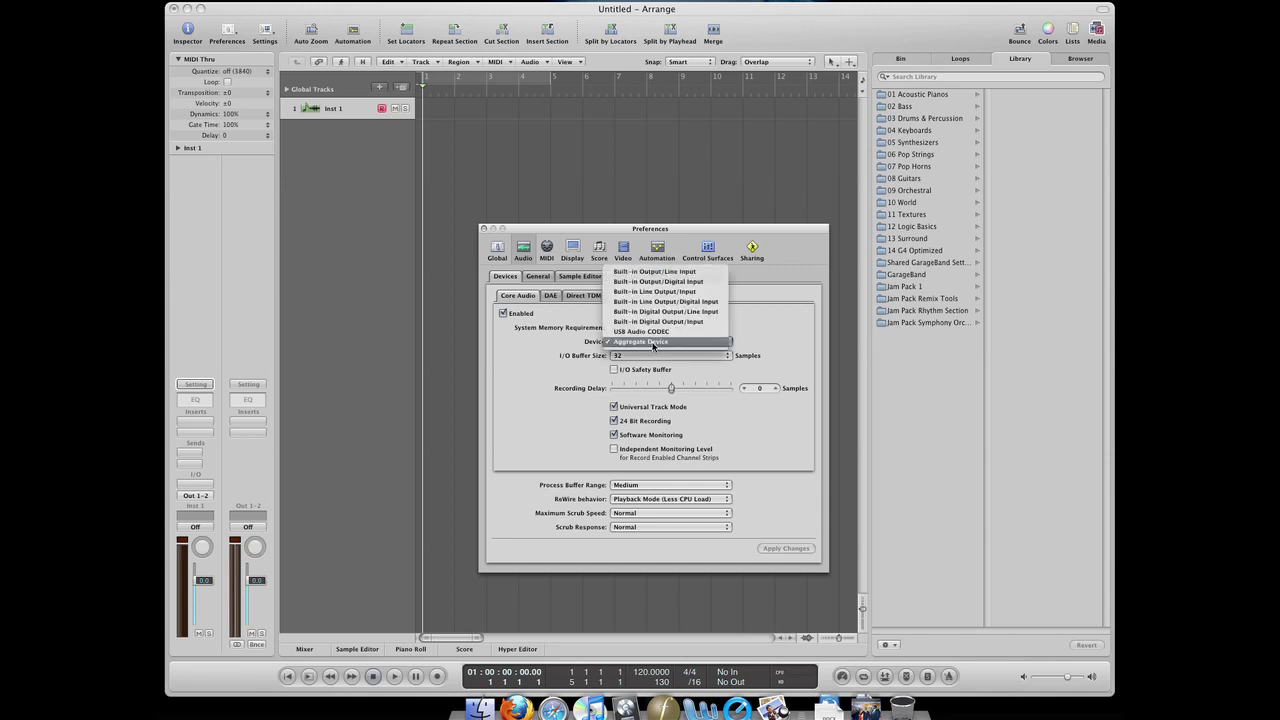
click(645, 343)
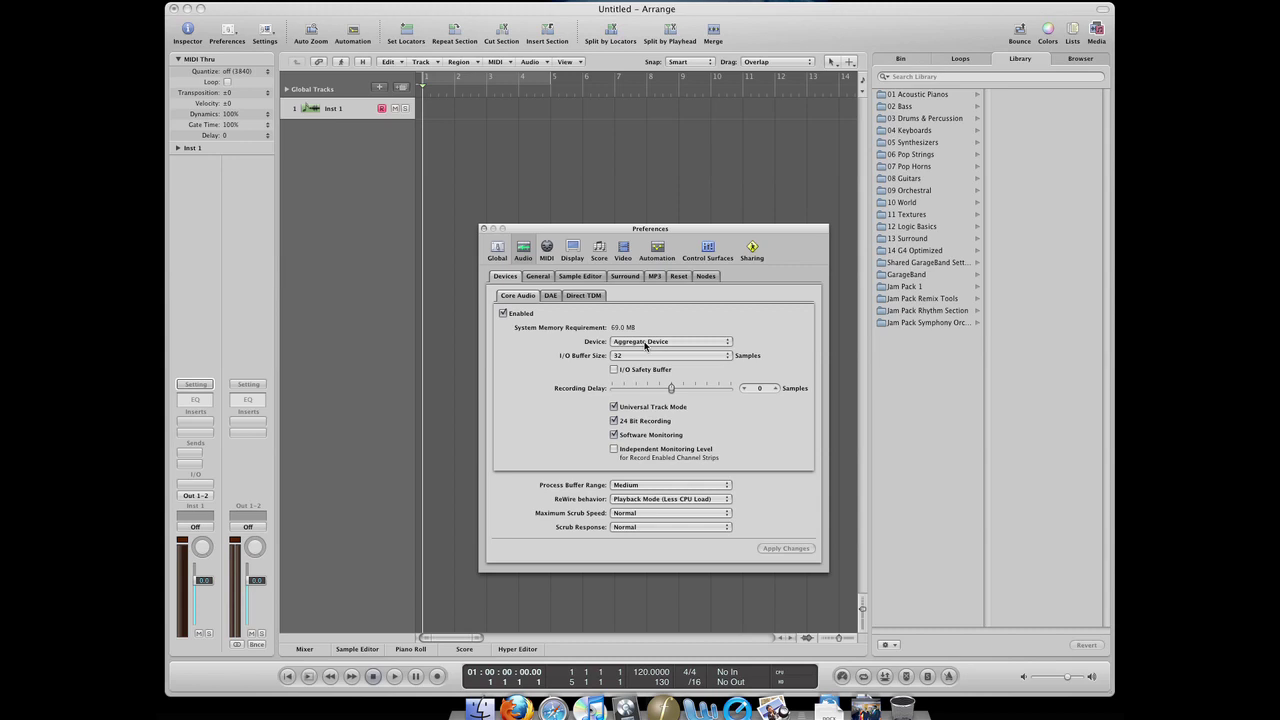
click(645, 343)
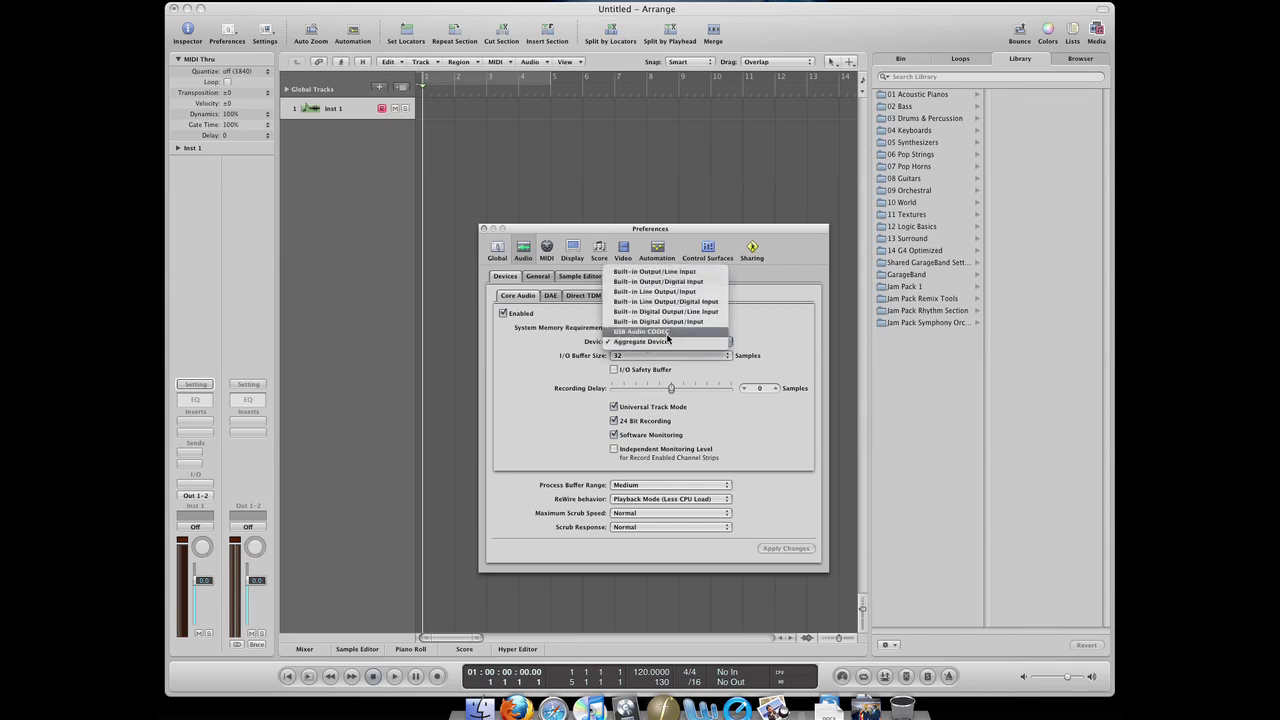
click(567, 352)
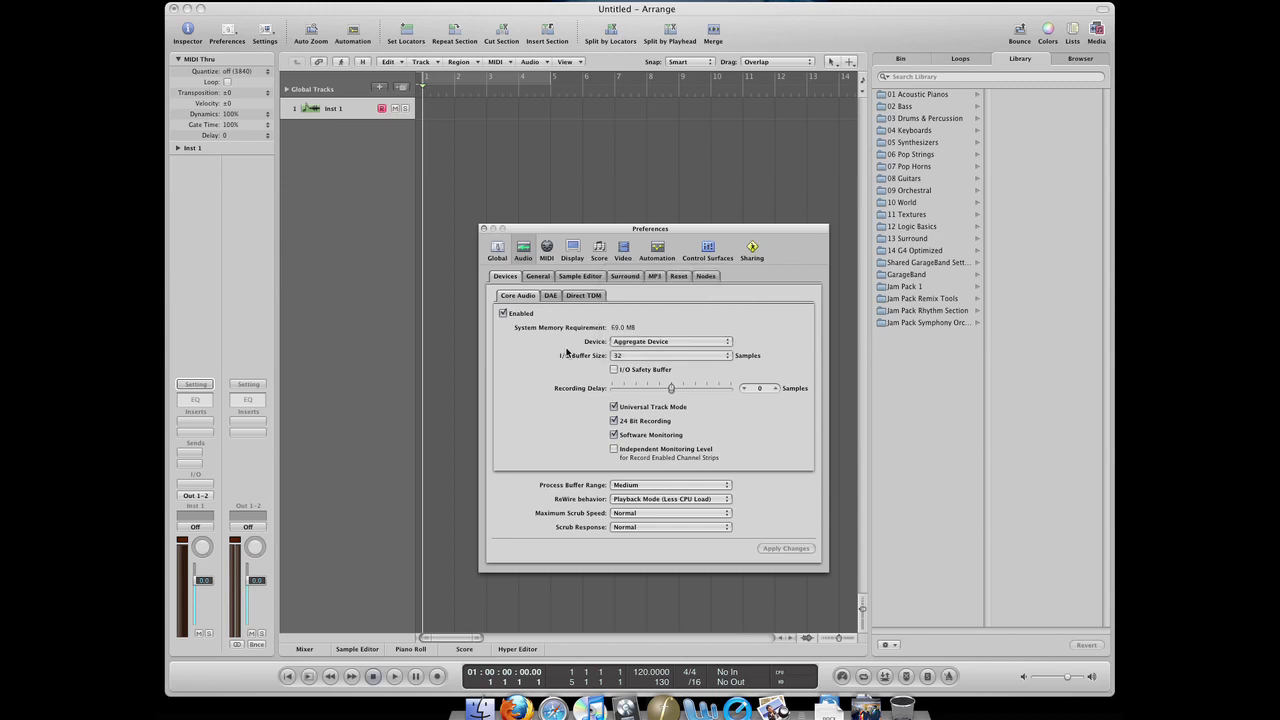
click(631, 342)
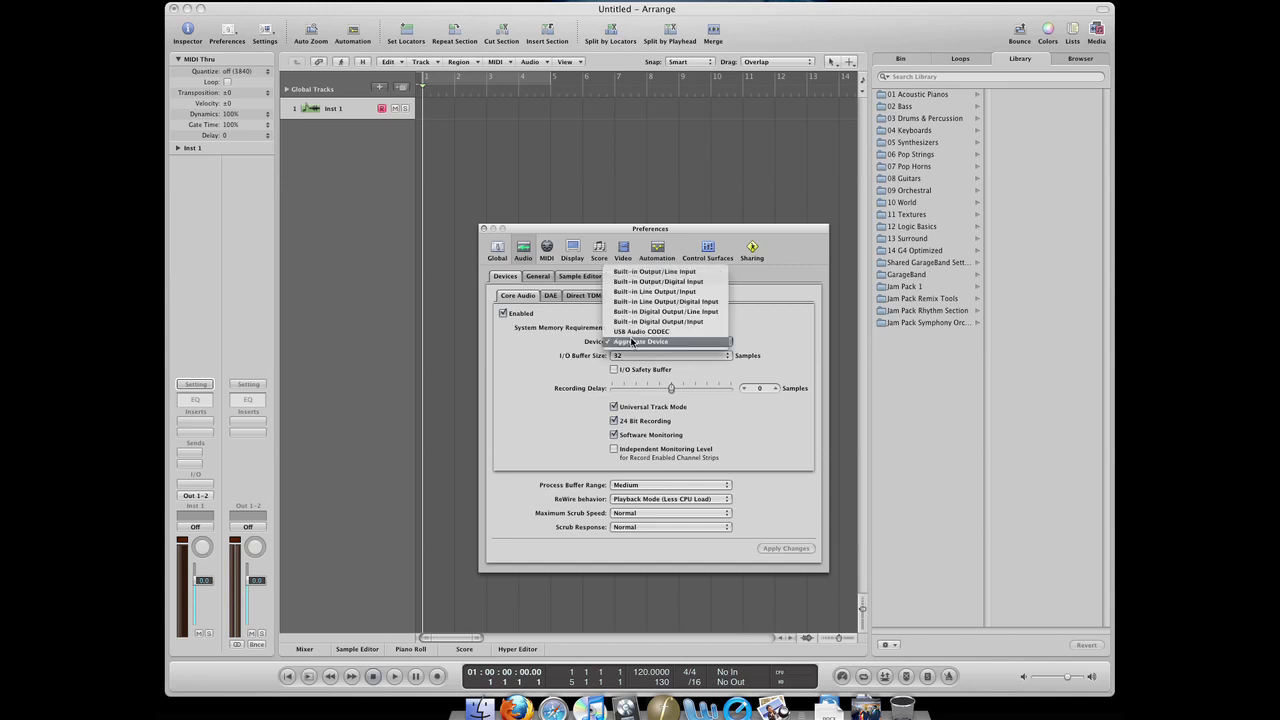
click(560, 341)
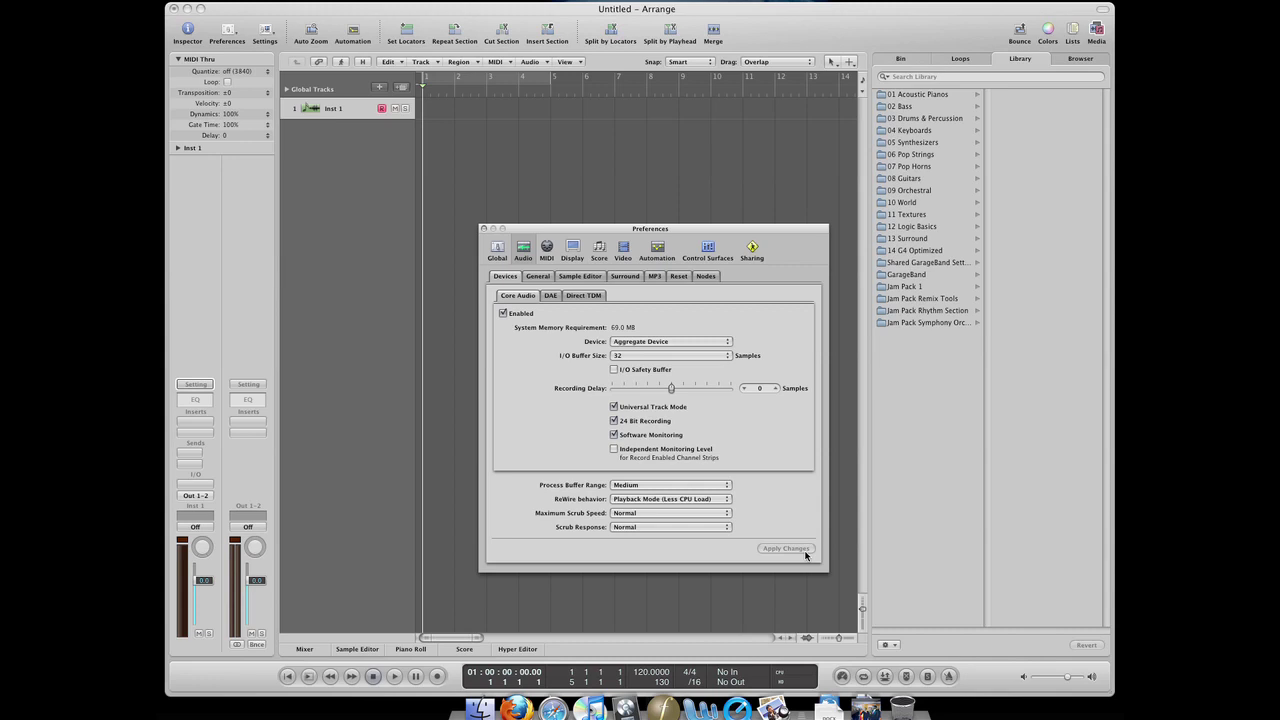
click(649, 342)
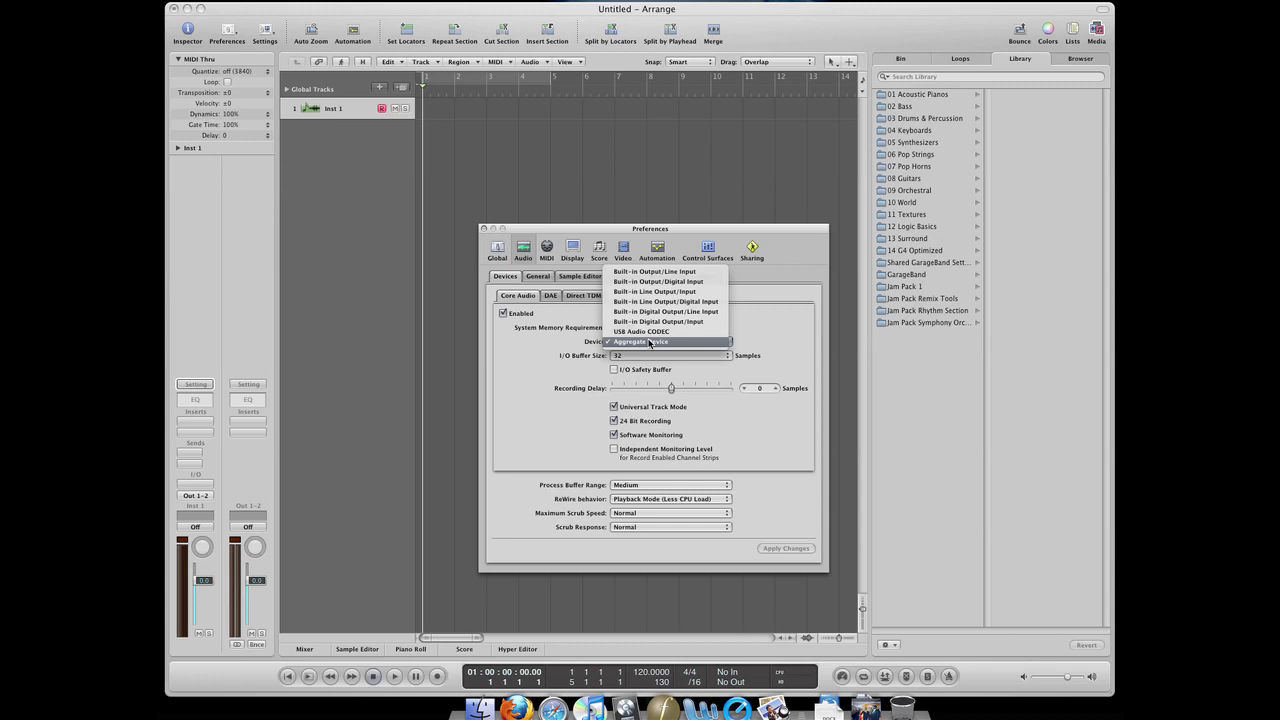
click(650, 342)
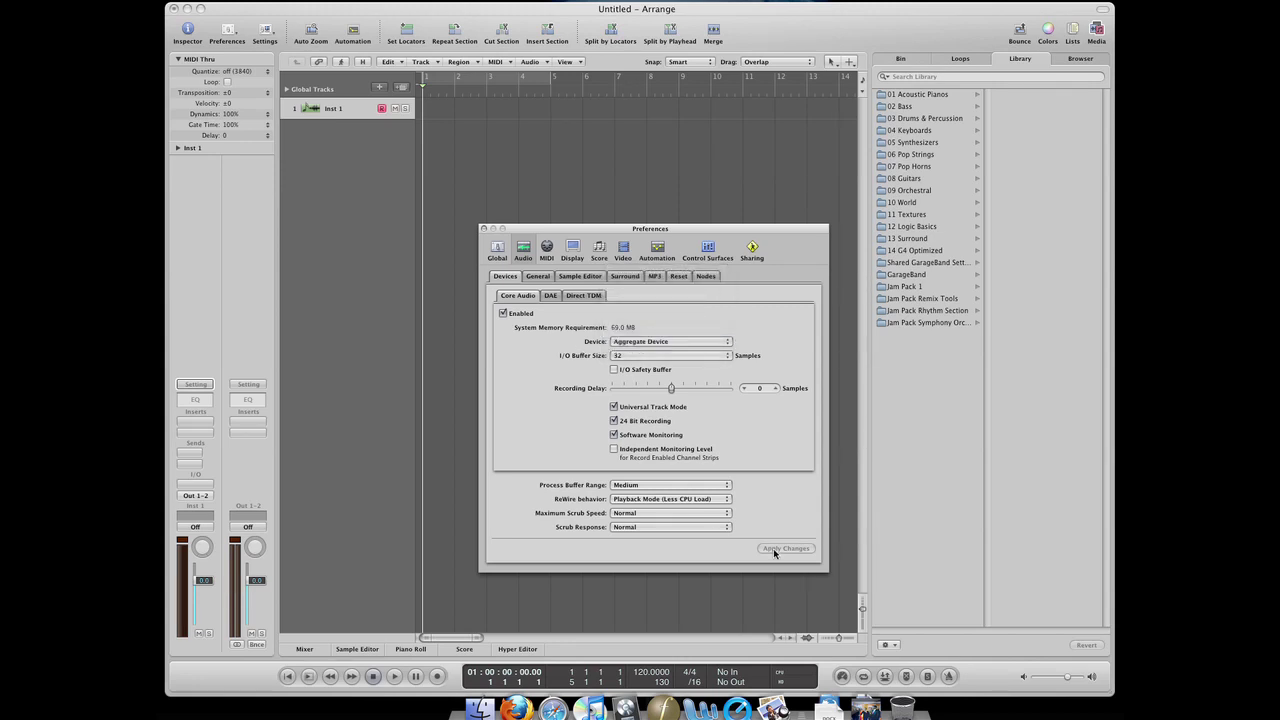
click(484, 231)
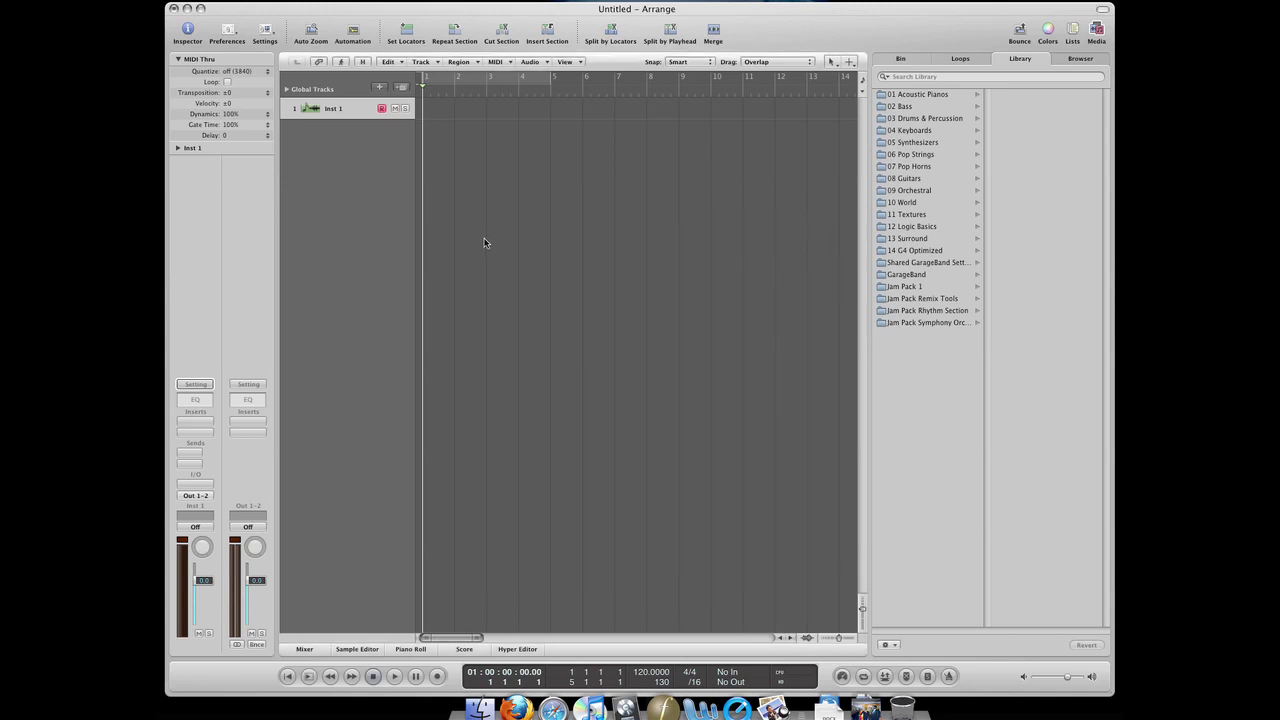
click(226, 30)
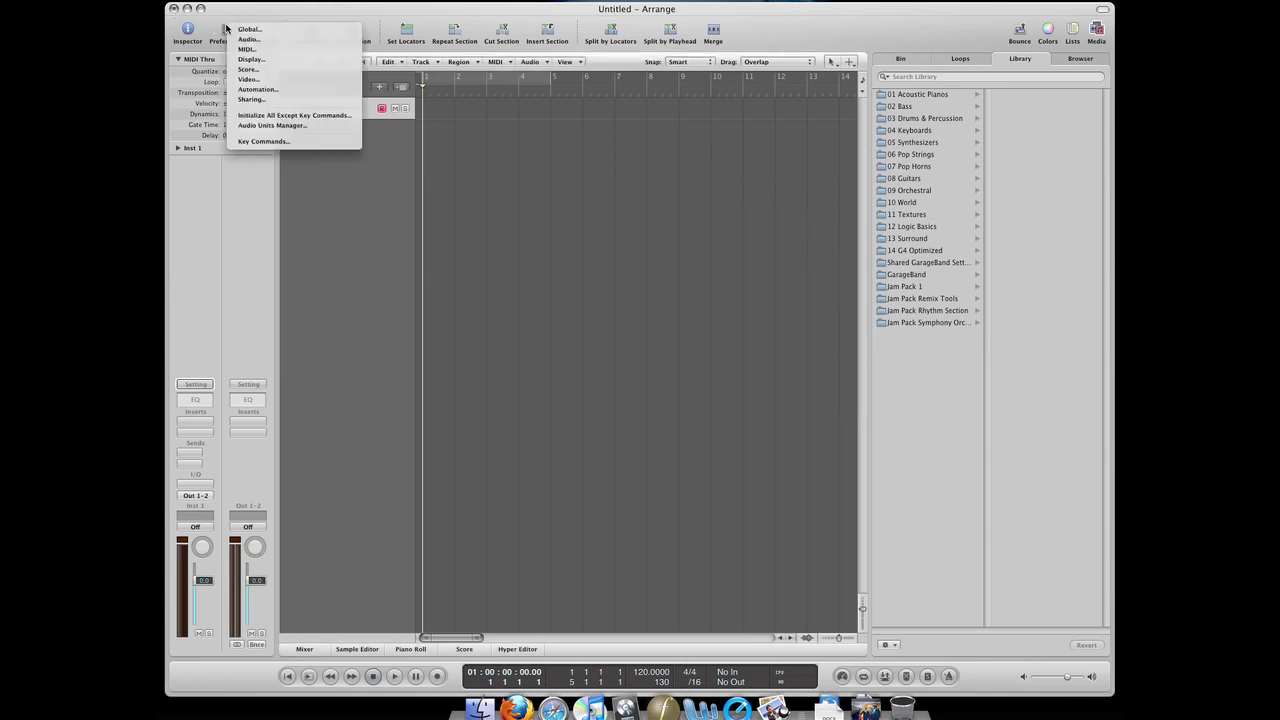
Bring the Key Commands window into view, browse Global Commands, then collapse it.
click(262, 141)
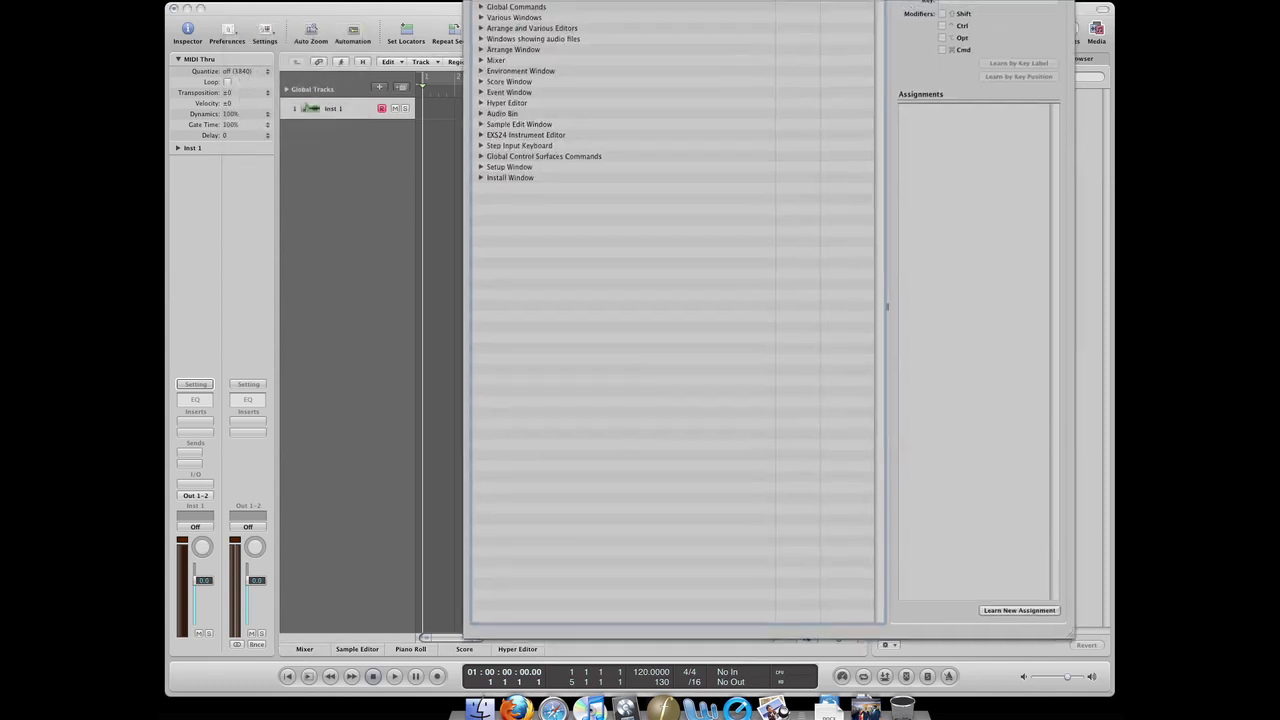
drag(685, 0, 651, 31)
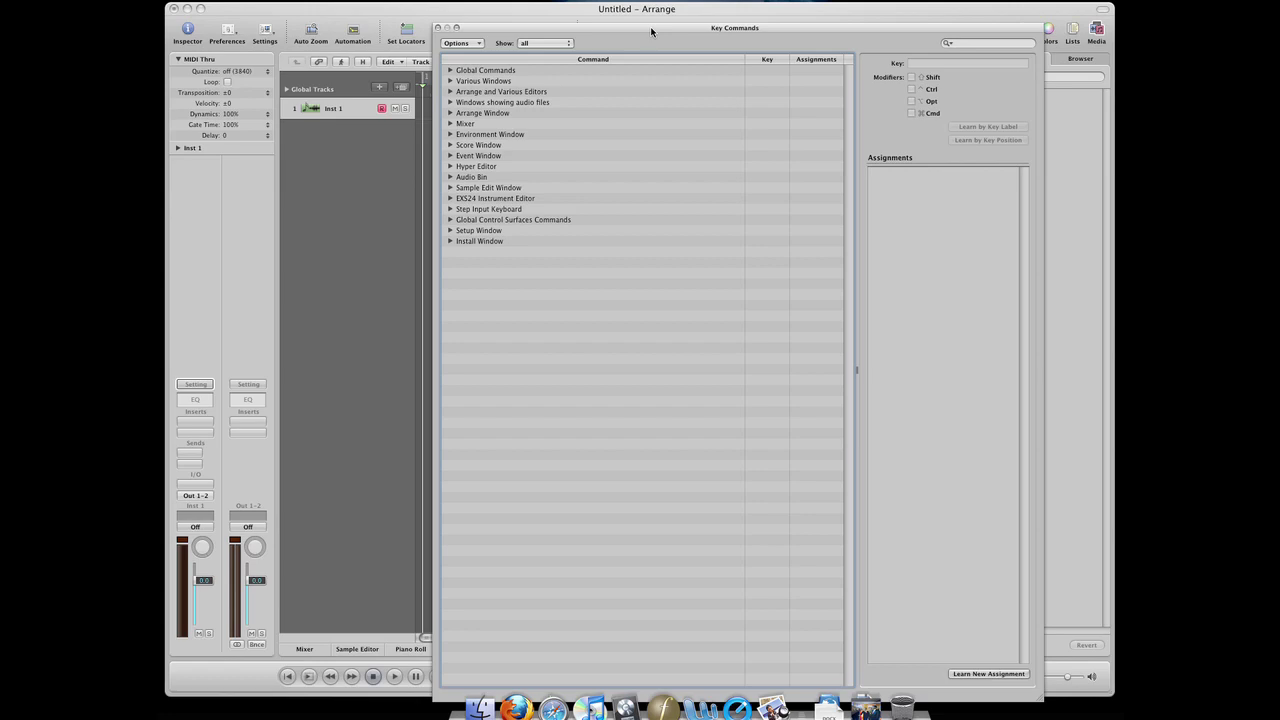
click(451, 71)
scroll(584, 199, down, 15)
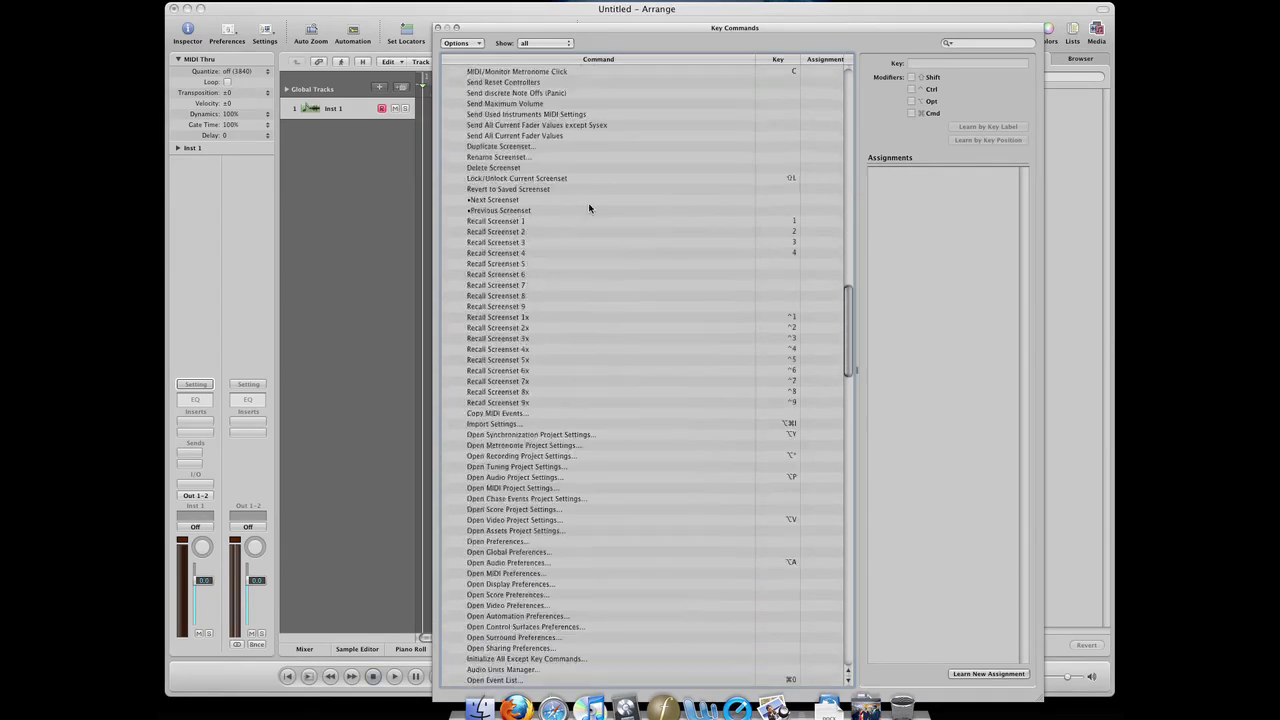
scroll(588, 206, down, 15)
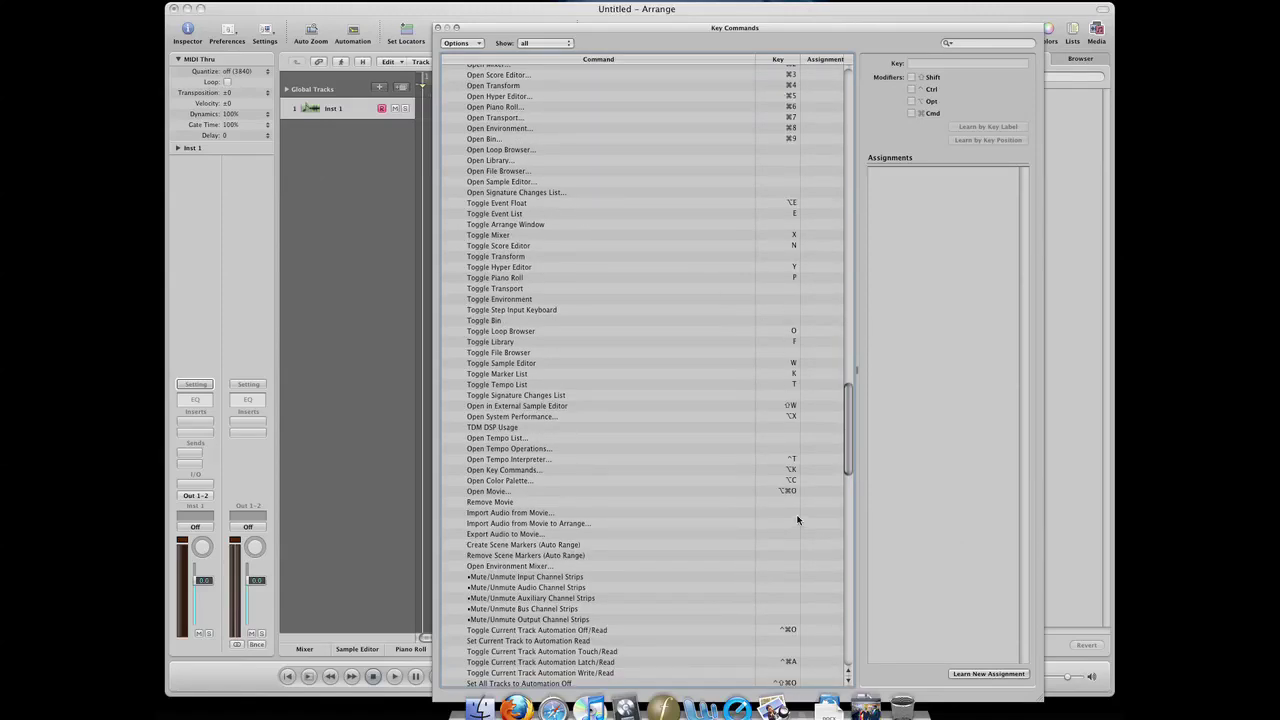
scroll(791, 506, up, 15)
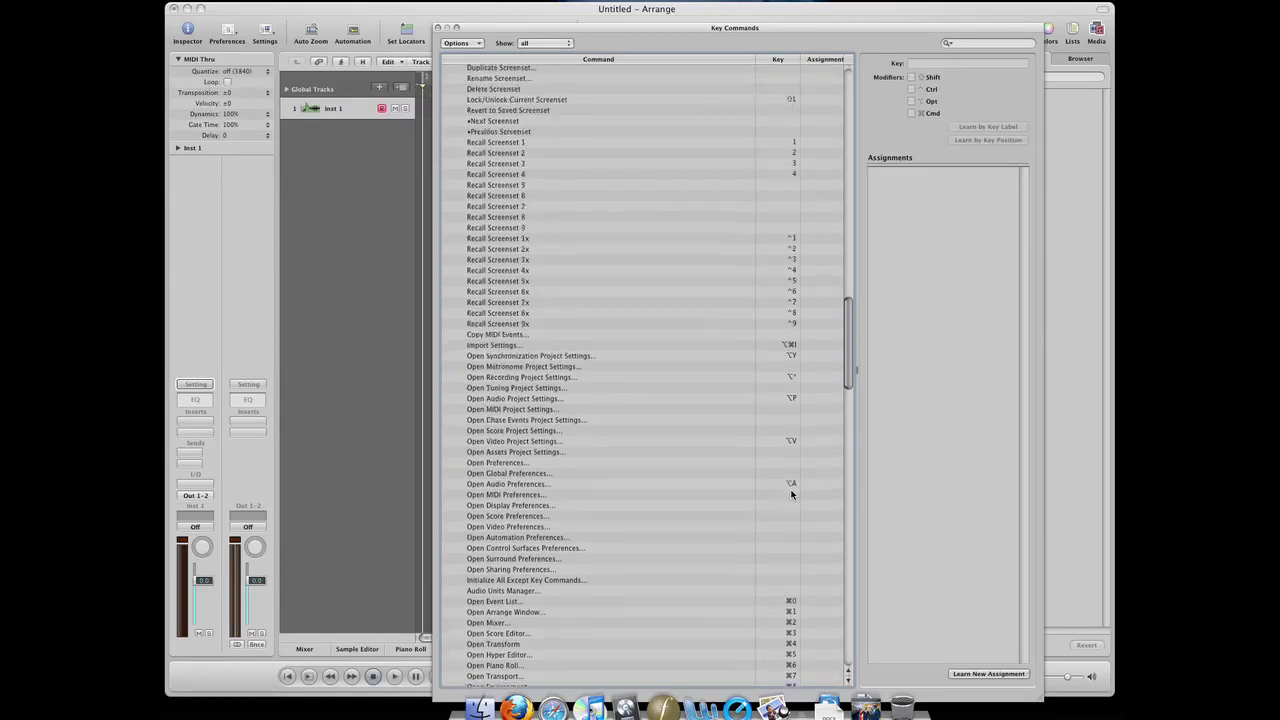
scroll(791, 494, up, 20)
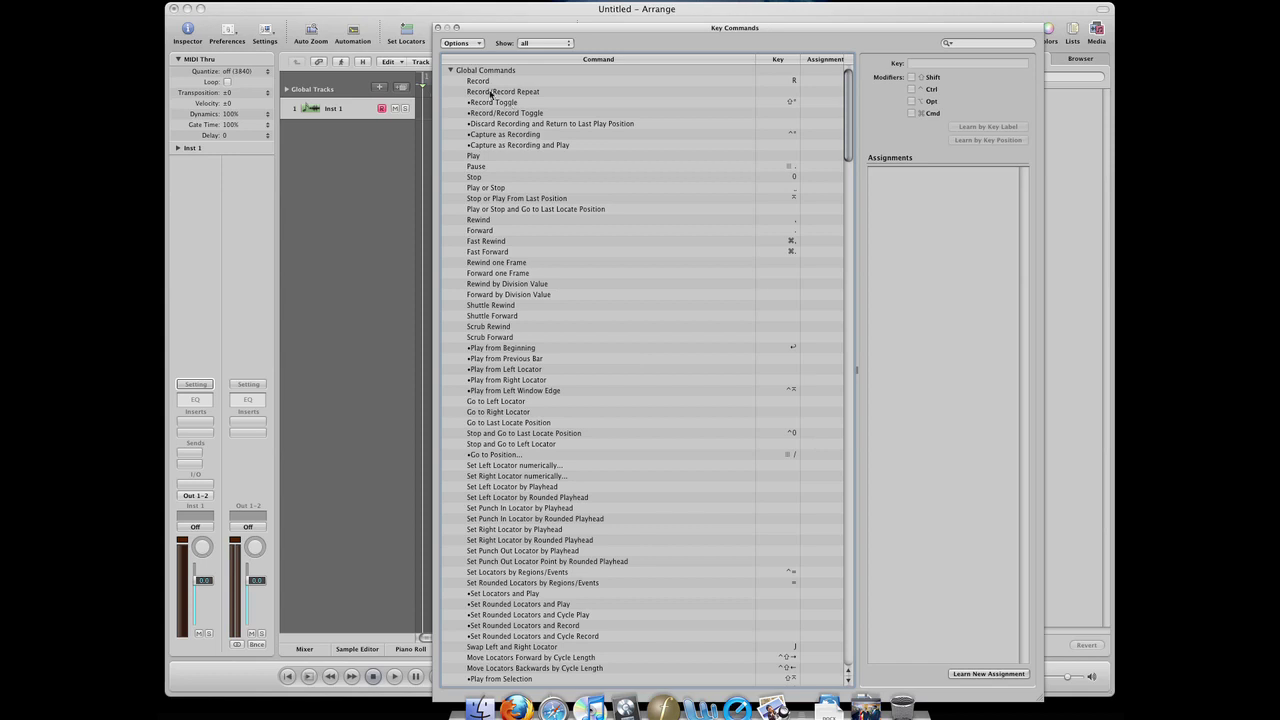
click(451, 70)
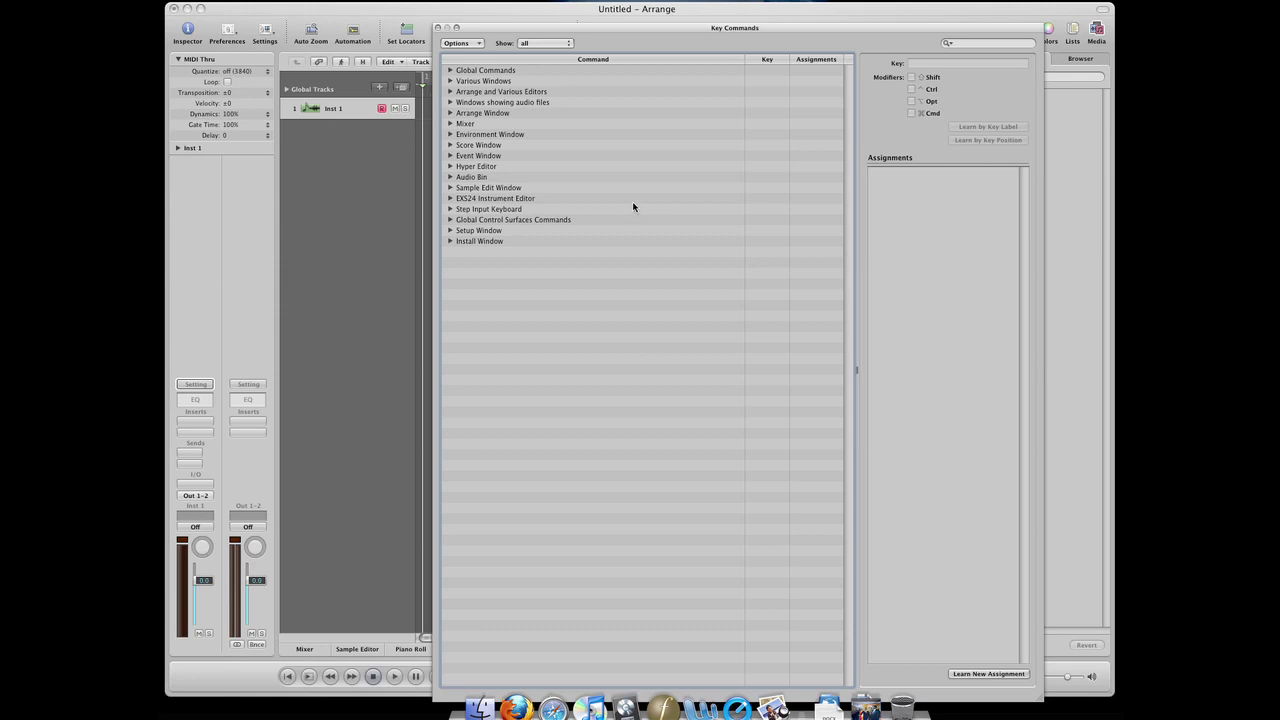
Jump to Record in Global Commands, review the assignments, and select Select All to see its shortcut.
key(r)
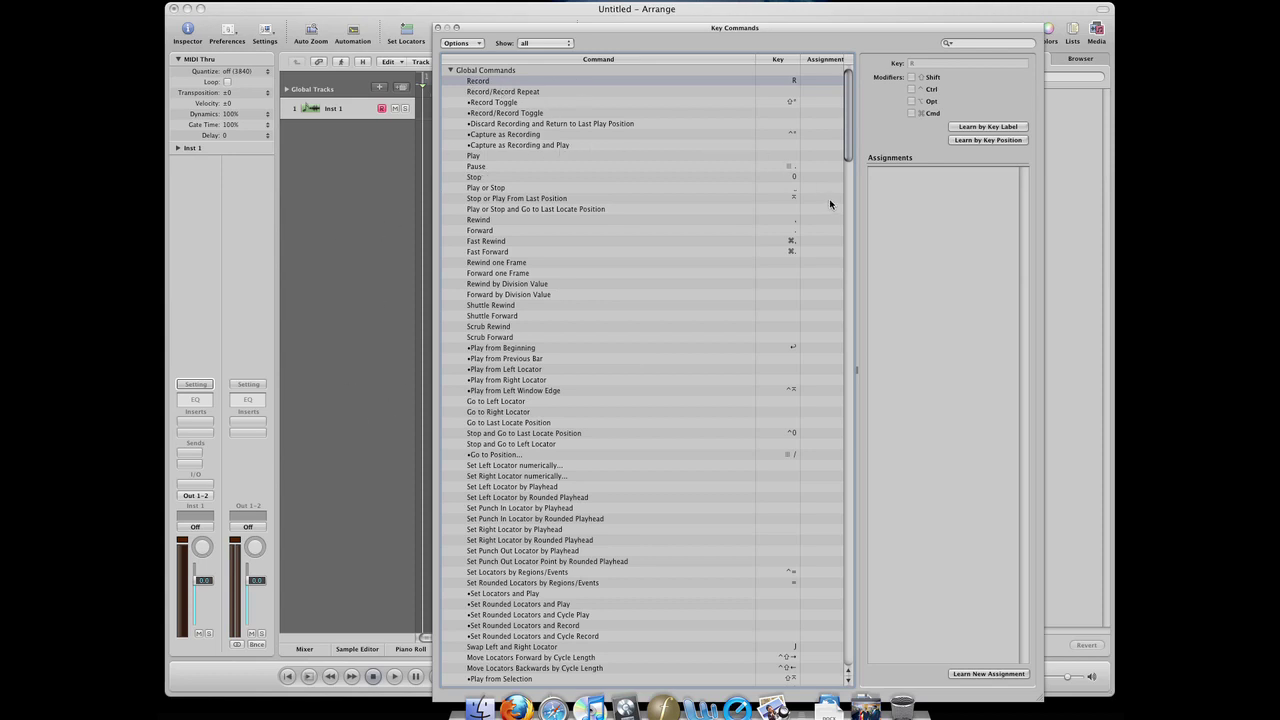
scroll(829, 198, down, 15)
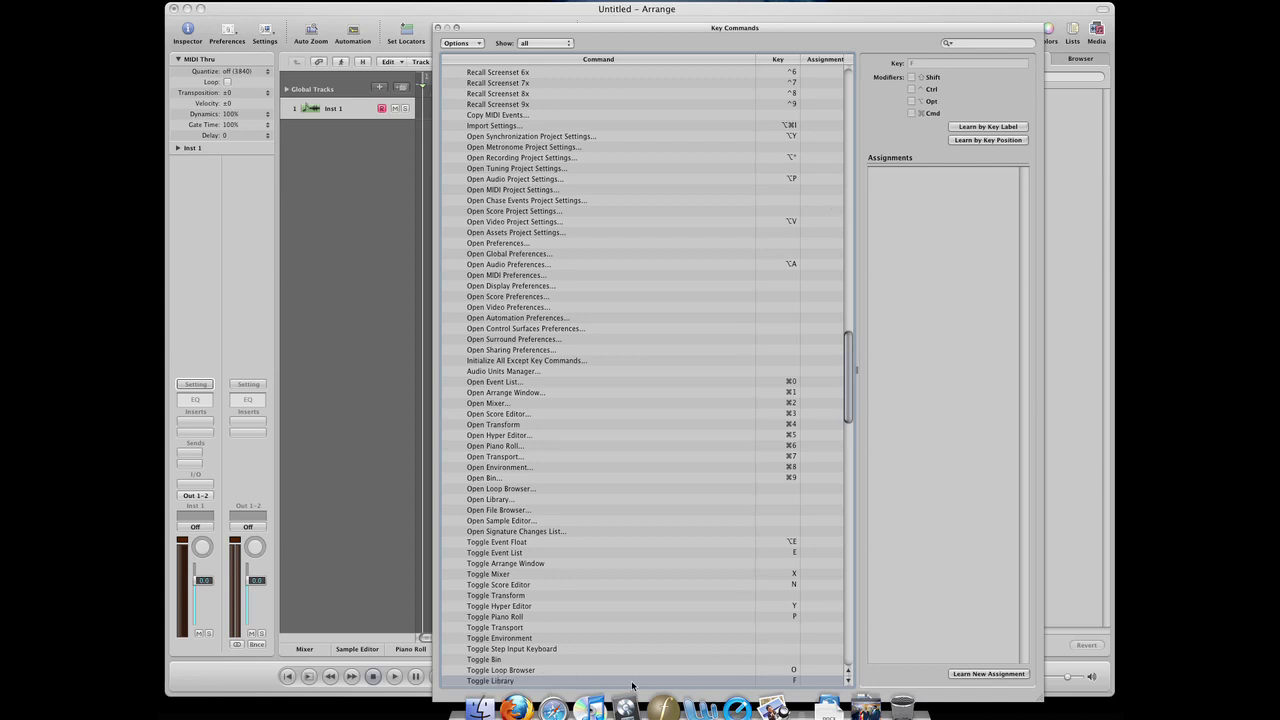
scroll(632, 685, up, 13)
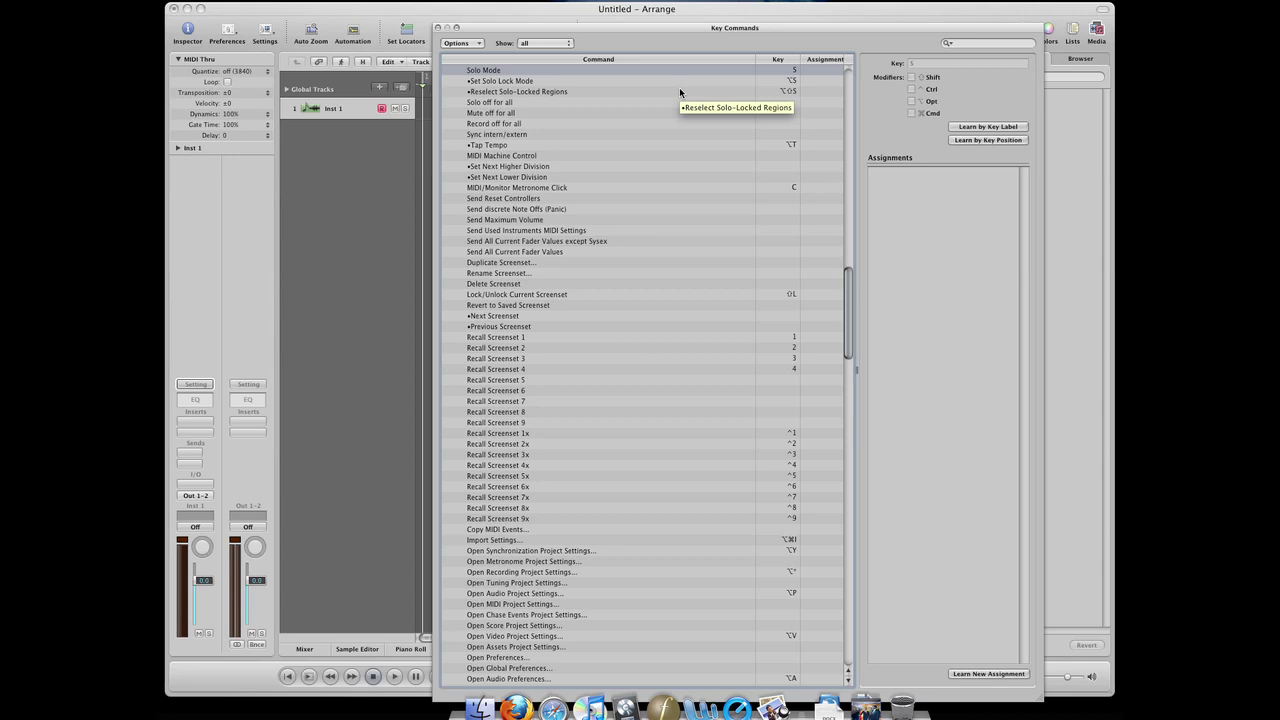
scroll(681, 110, down, 15)
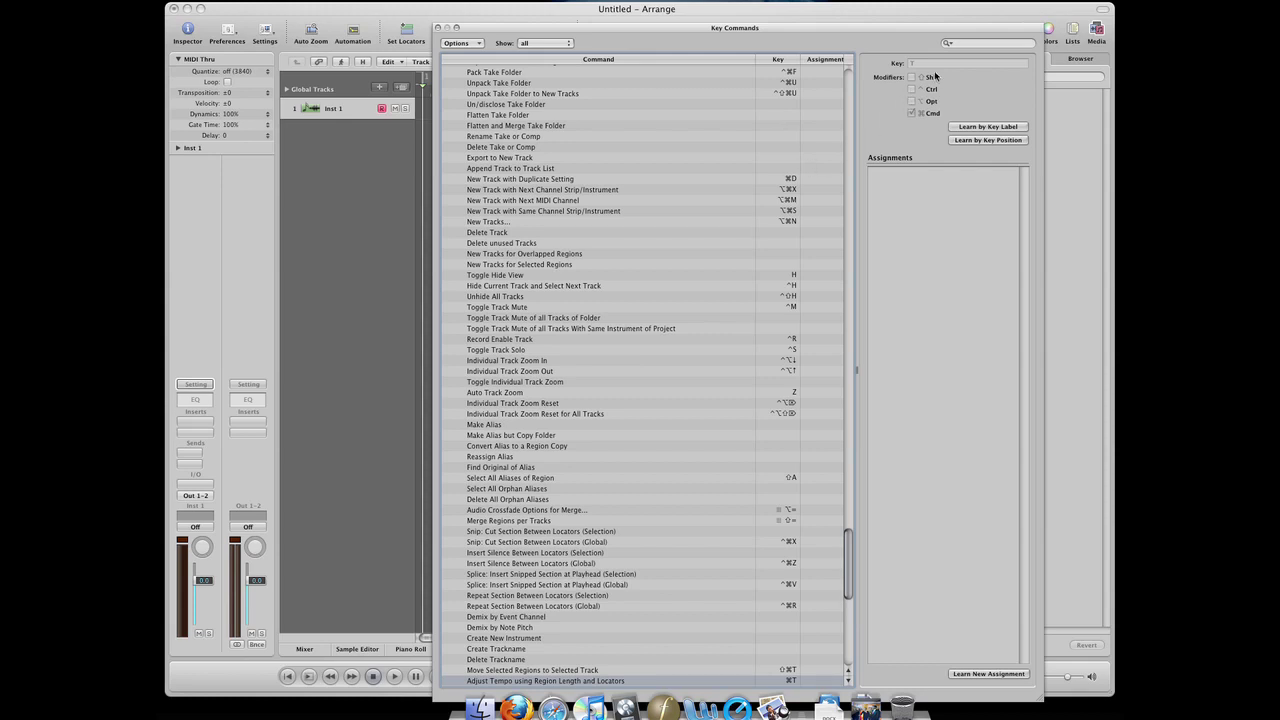
scroll(820, 172, up, 10)
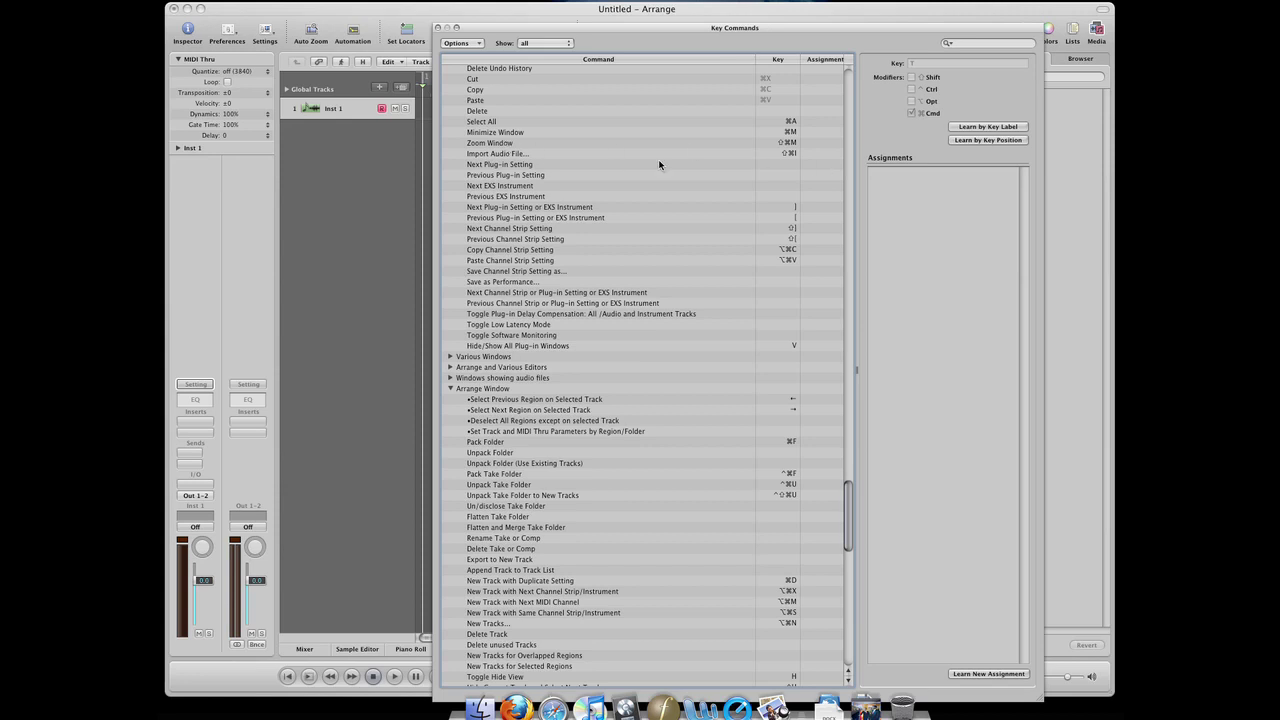
click(692, 121)
scroll(646, 153, up, 10)
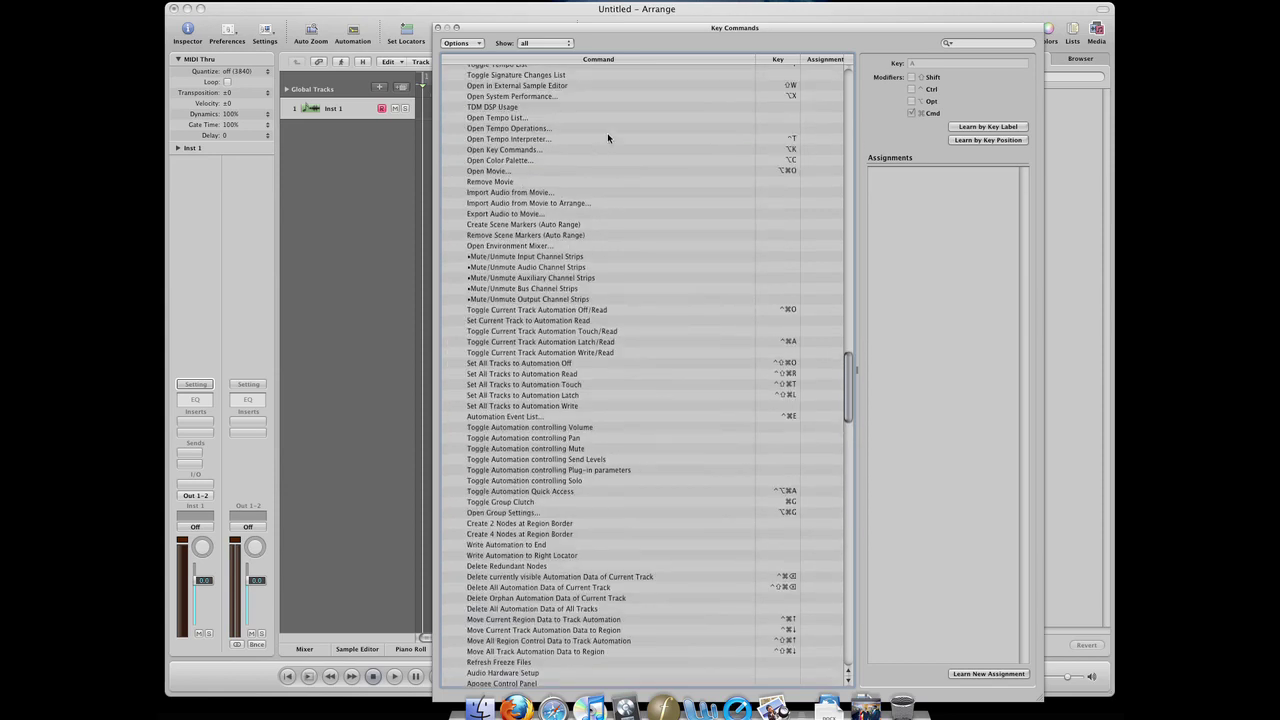
click(993, 44)
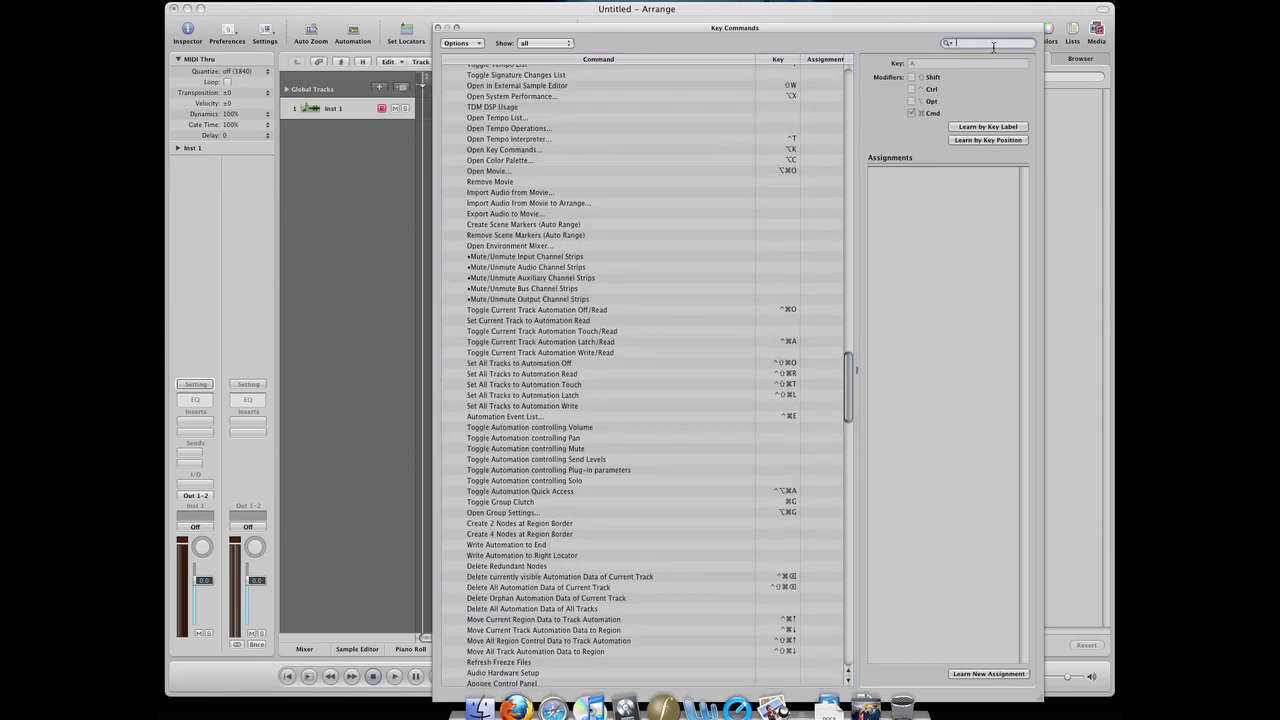
text(record)
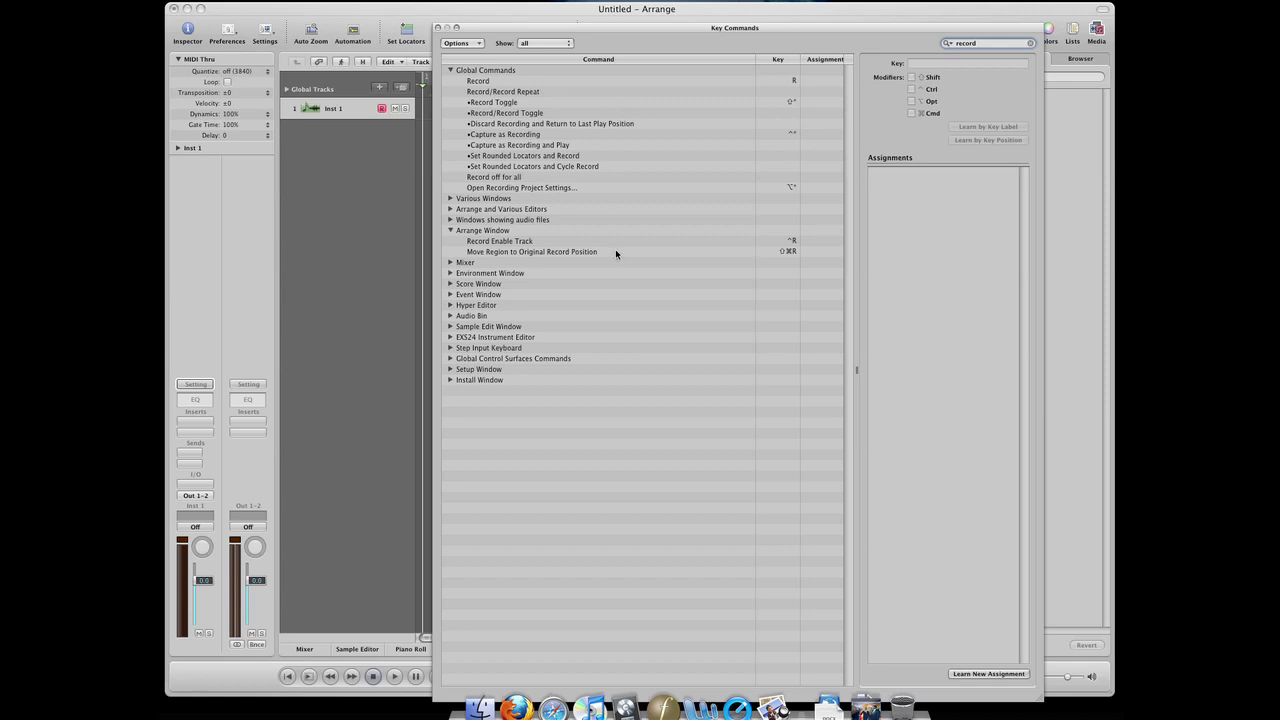
click(526, 178)
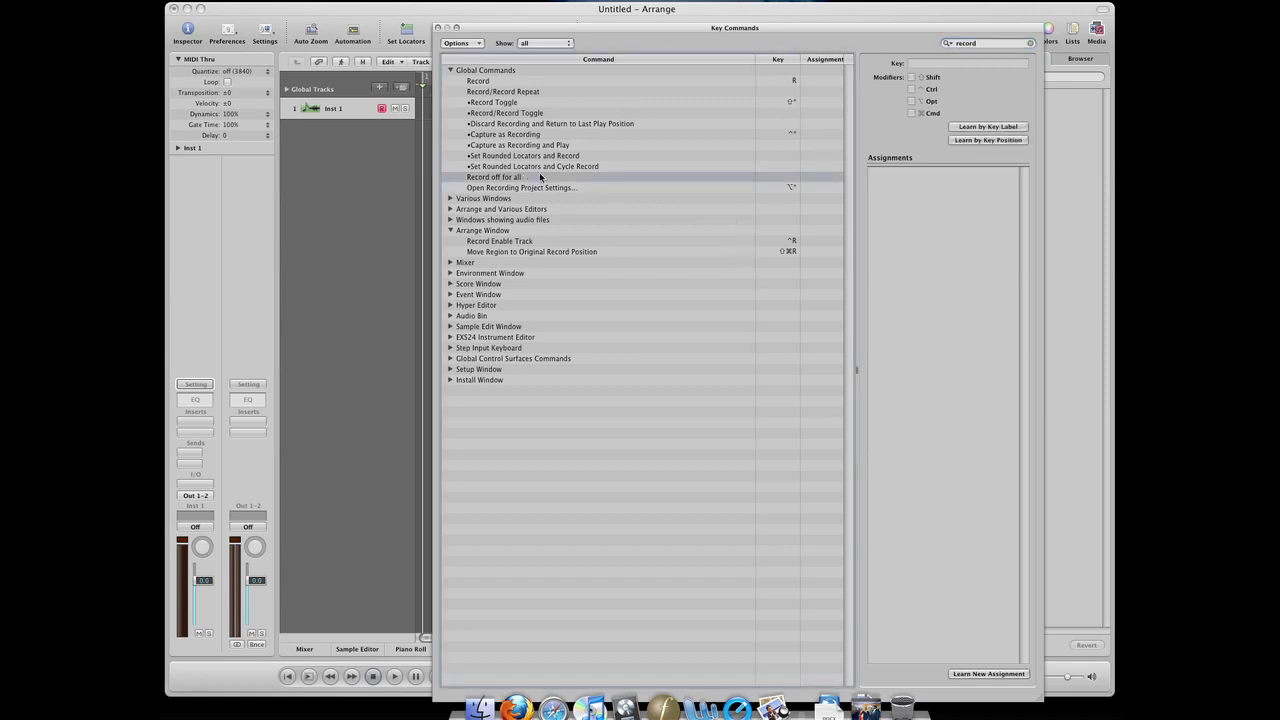
click(650, 117)
click(654, 132)
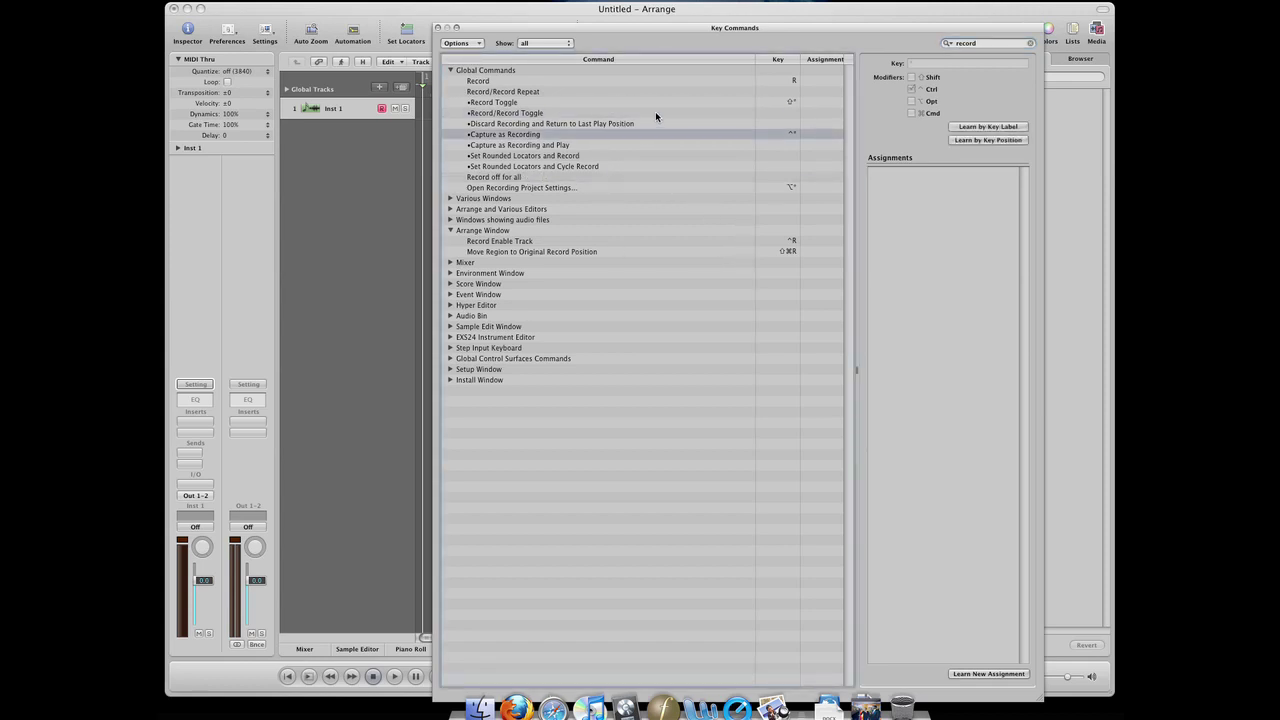
click(655, 111)
click(656, 105)
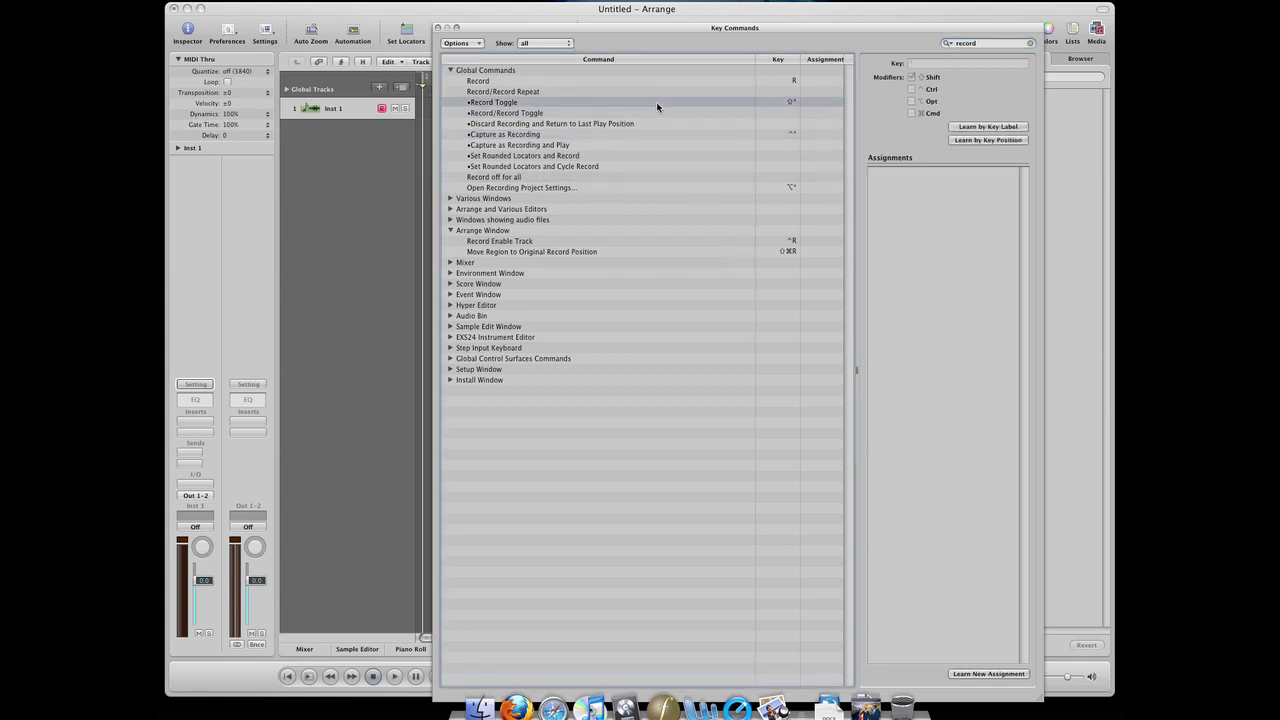
click(577, 81)
click(1004, 44)
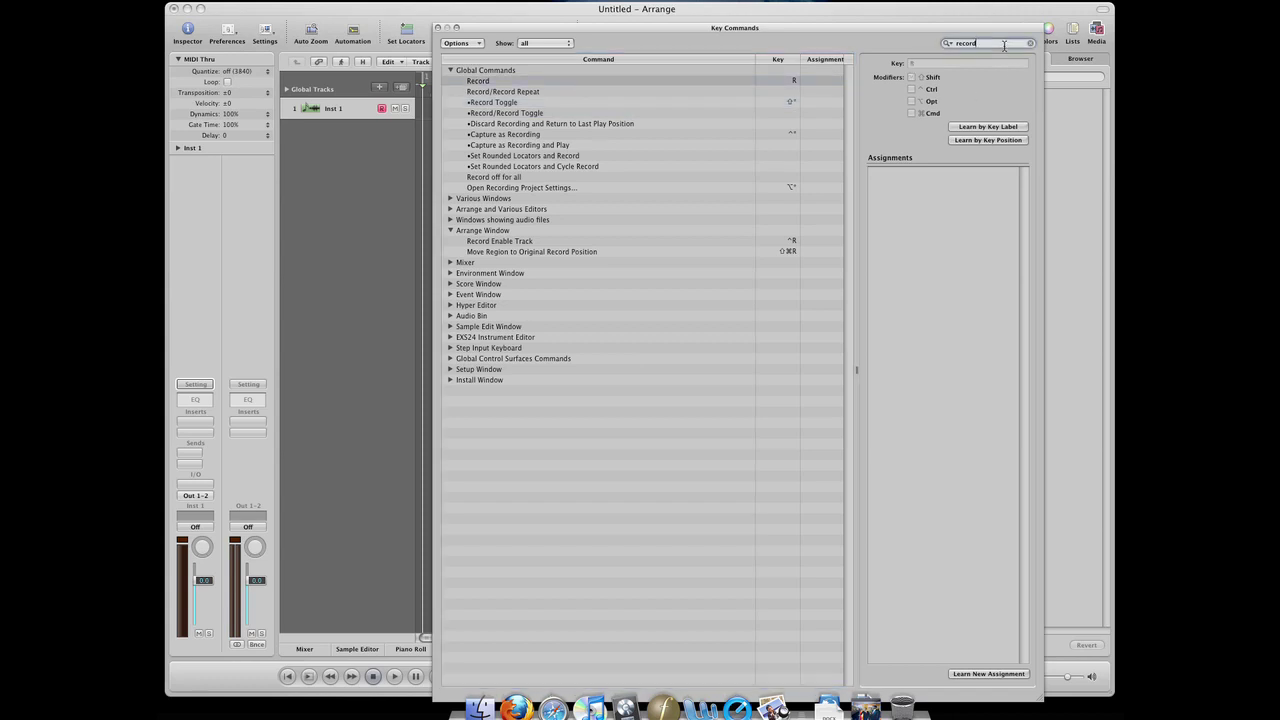
double_click(1004, 44)
text(play)
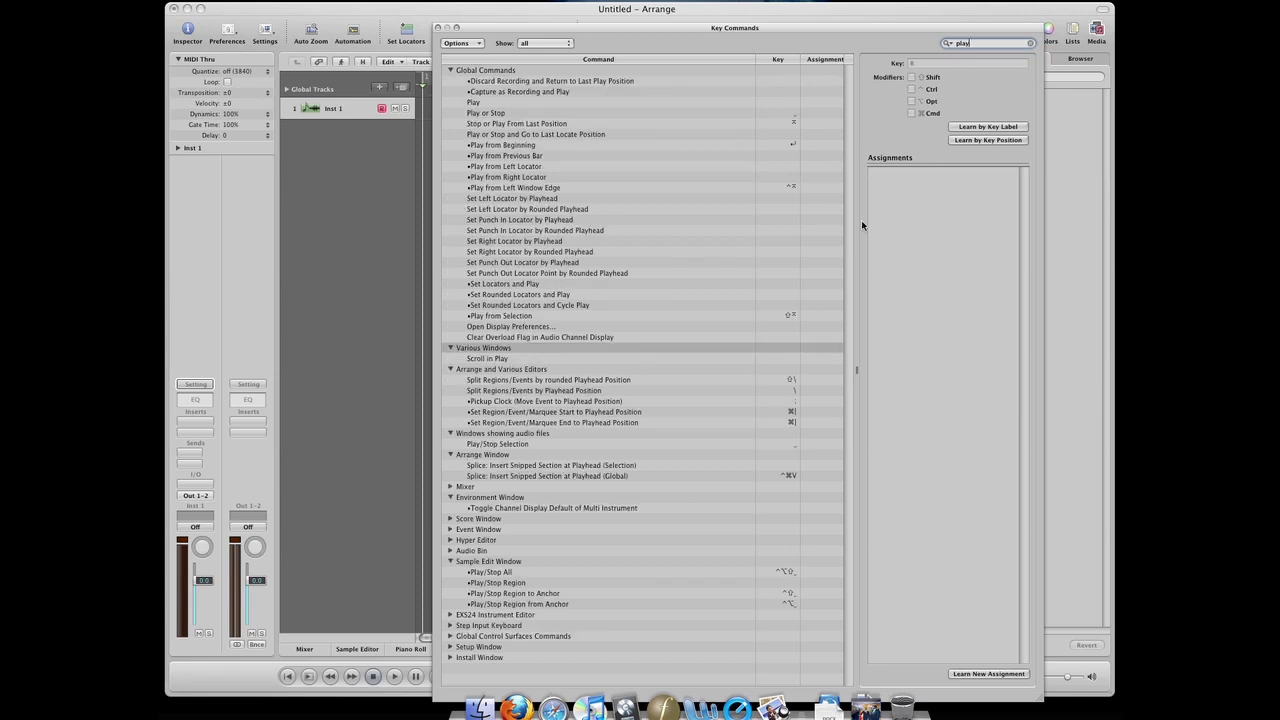
click(584, 124)
click(585, 146)
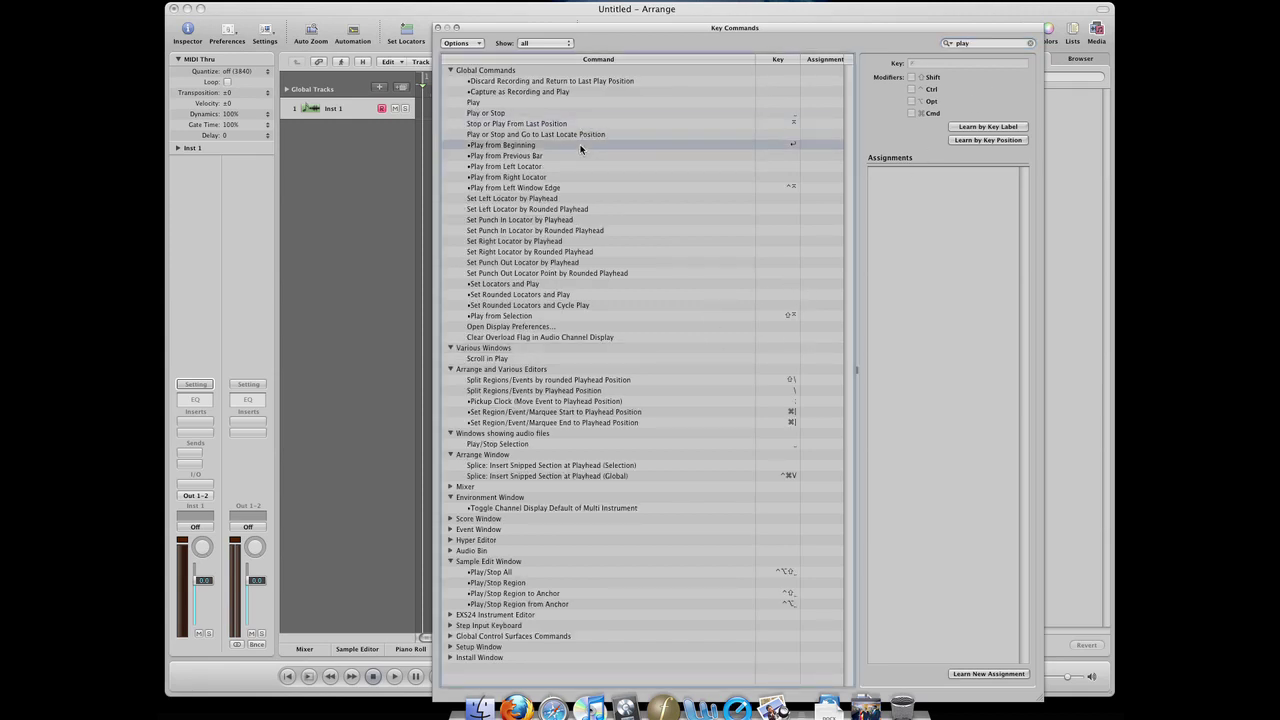
click(613, 189)
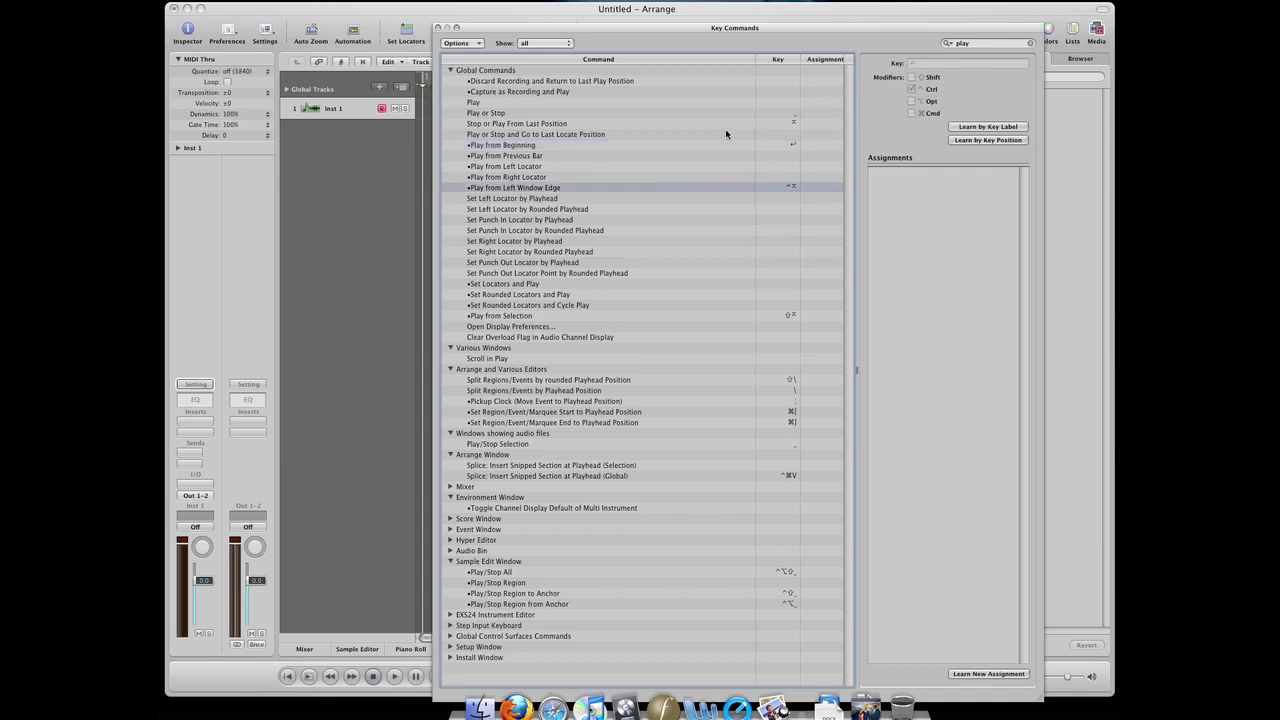
double_click(995, 43)
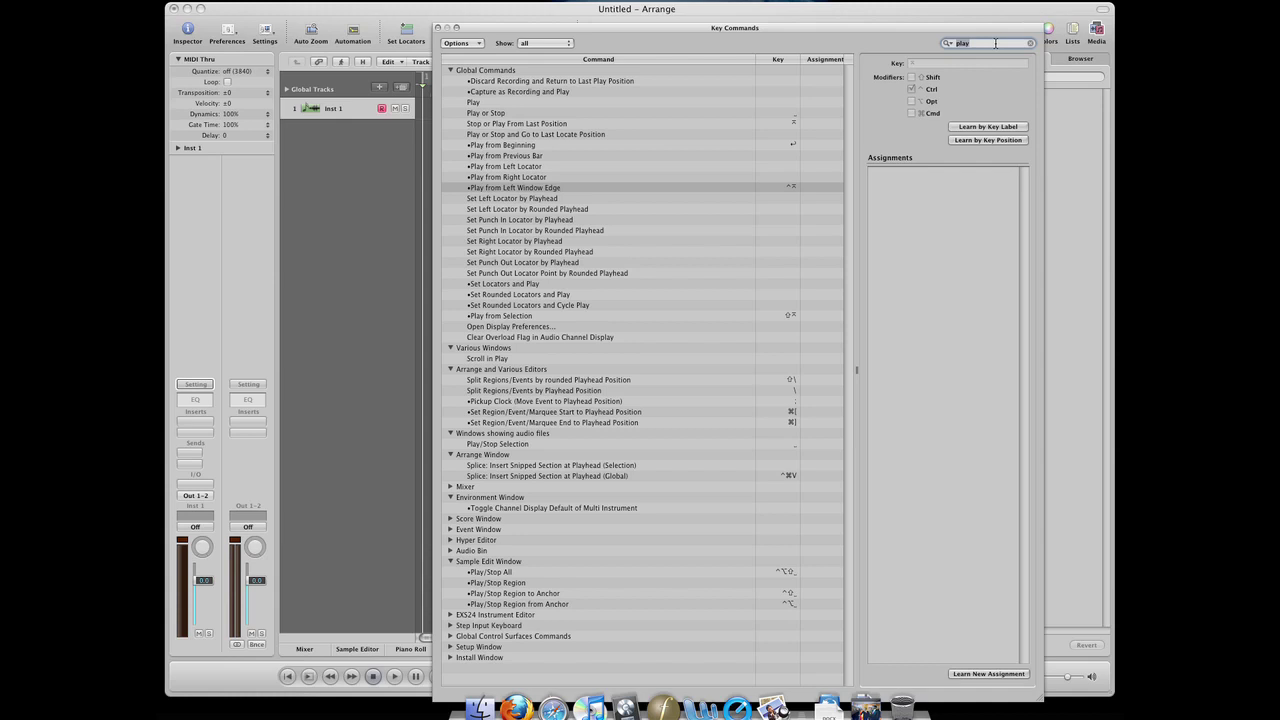
click(552, 114)
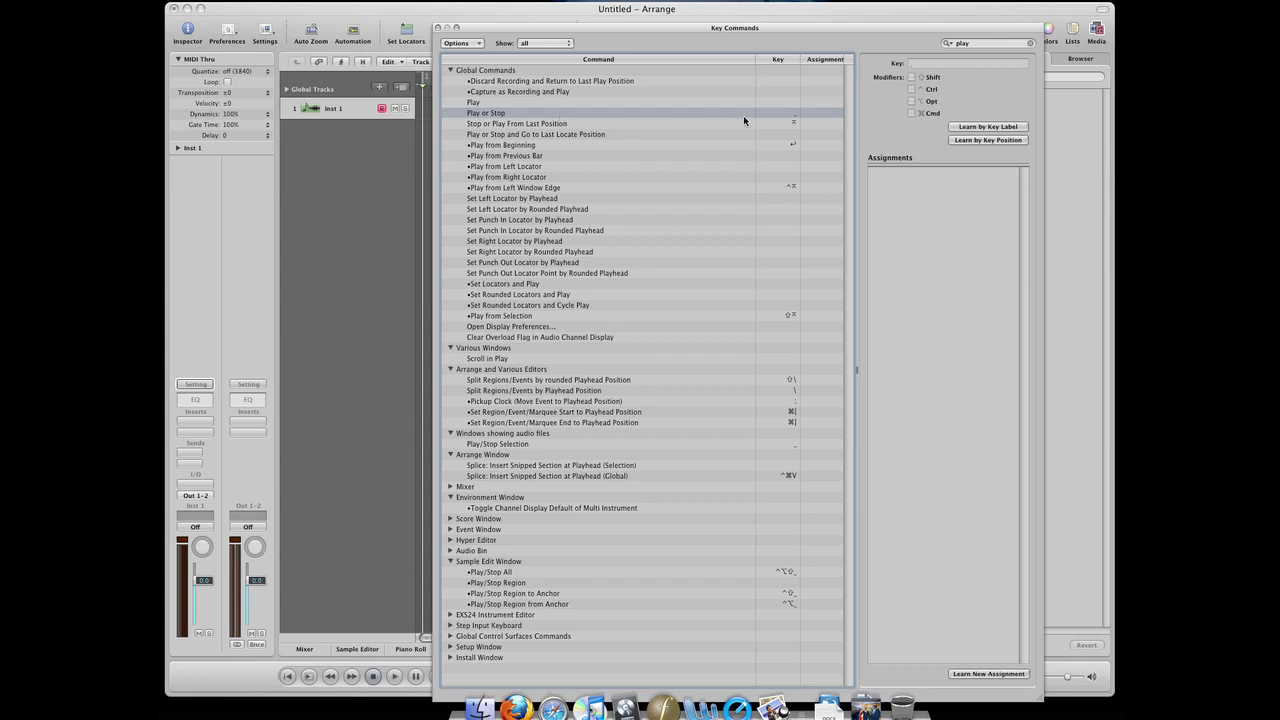
click(983, 44)
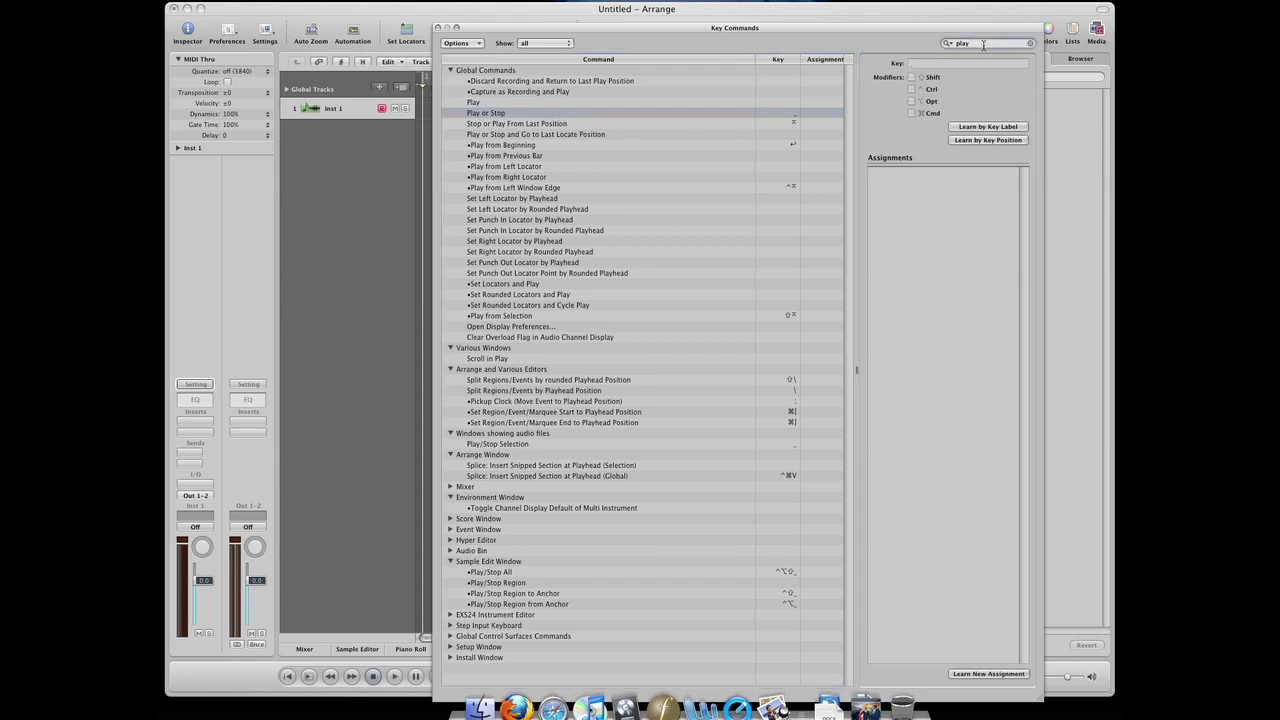
text(or stop)
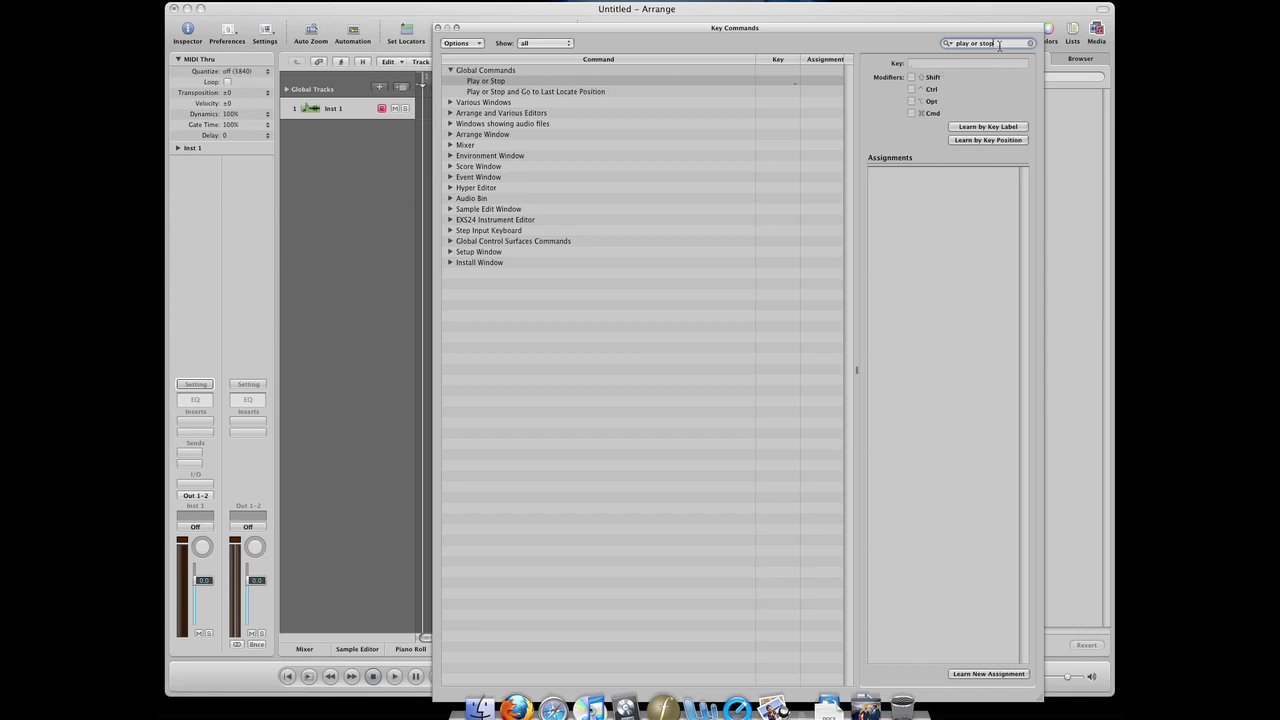
drag(1016, 46, 883, 46)
key(BackSpace)
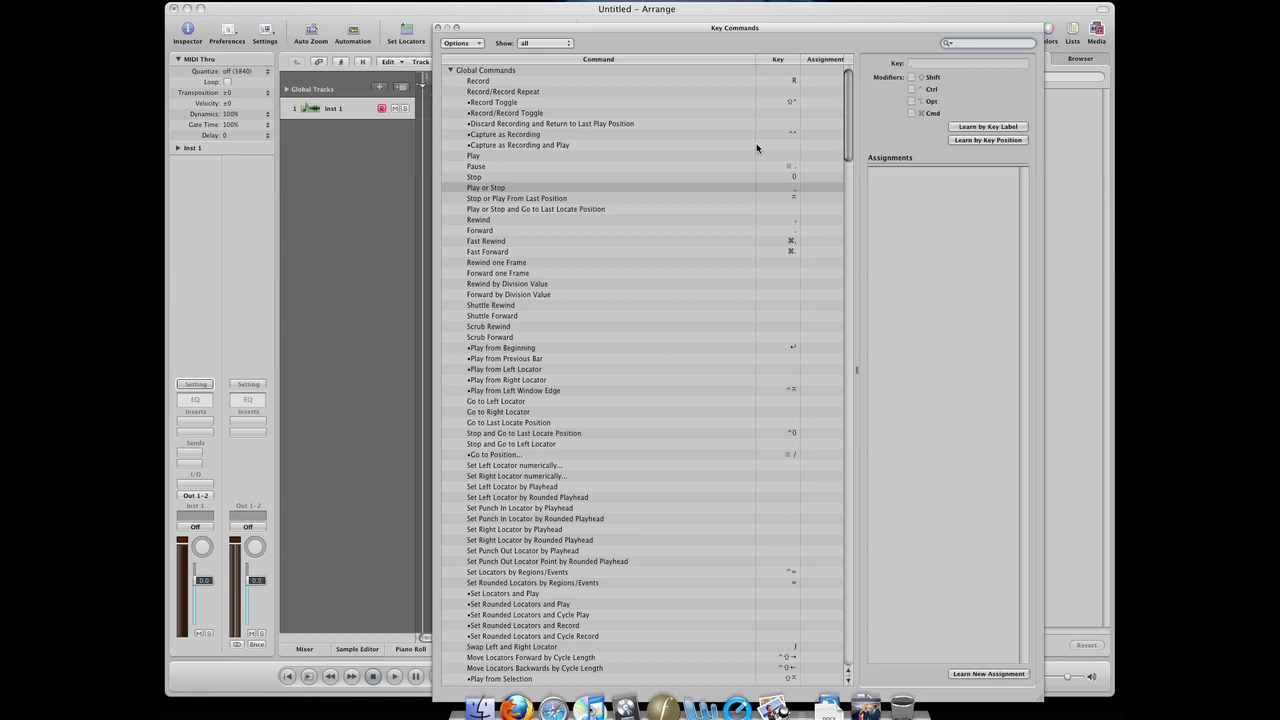
Save the key commands as a .logikcs file on the desktop and open it in Logic.
click(459, 43)
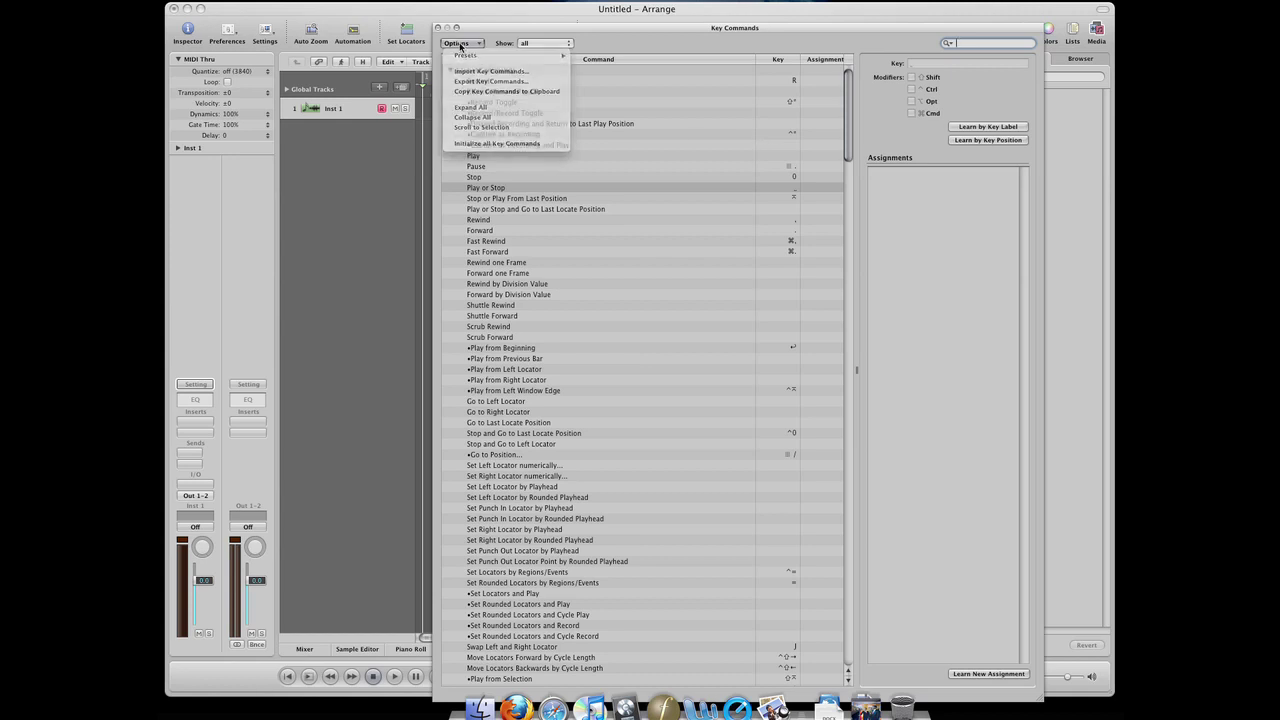
click(462, 47)
drag(480, 28, 271, 103)
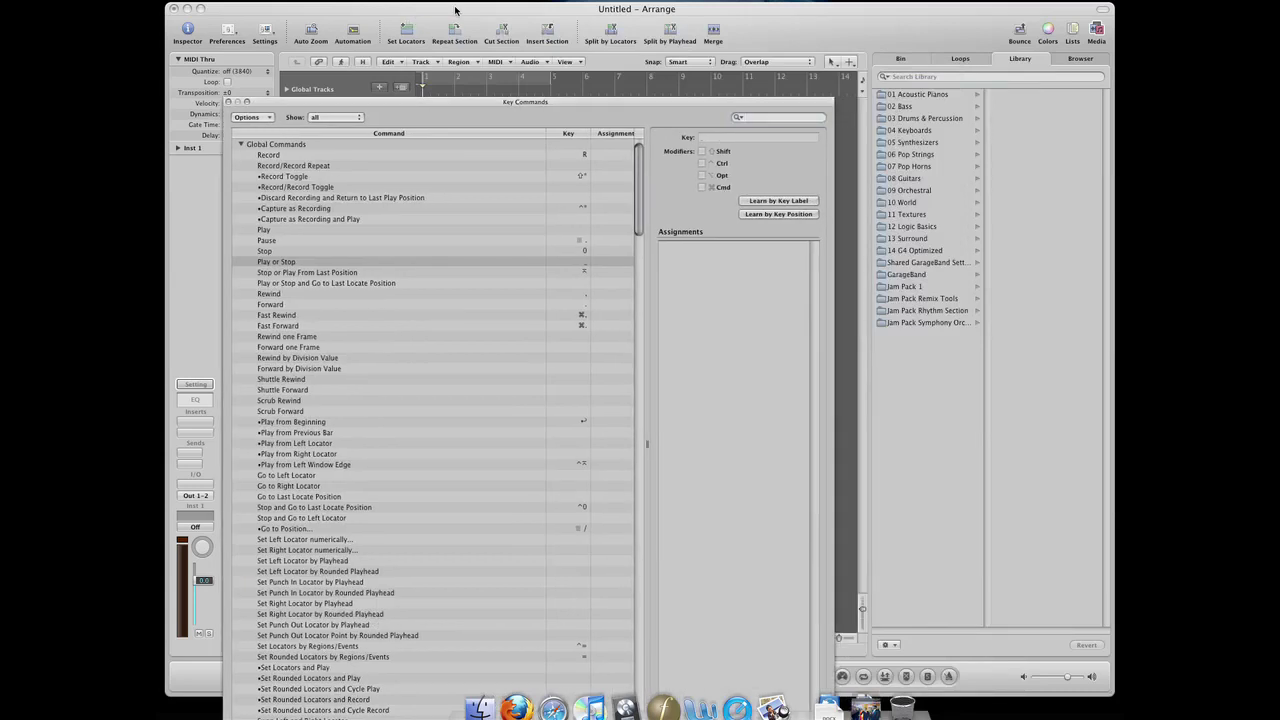
drag(407, 24, 174, 307)
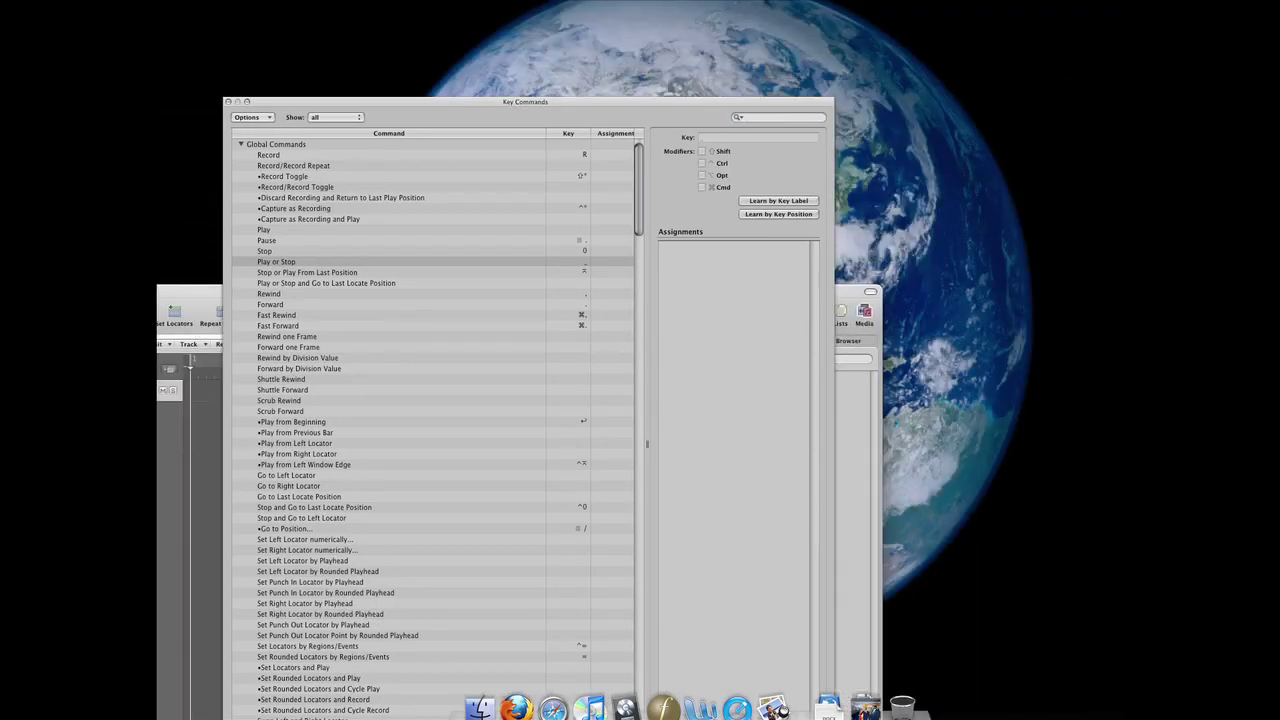
key(super+w)
drag(983, 446, 1064, 565)
click(1065, 567)
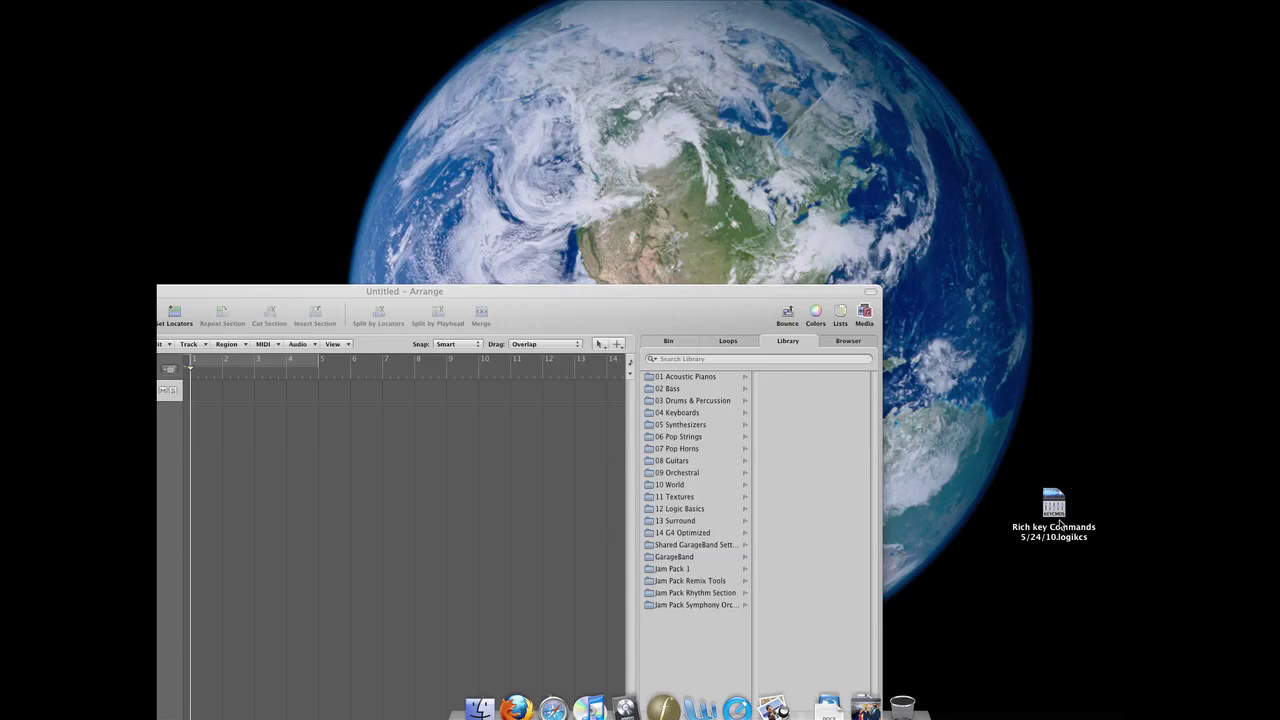
double_click(1058, 515)
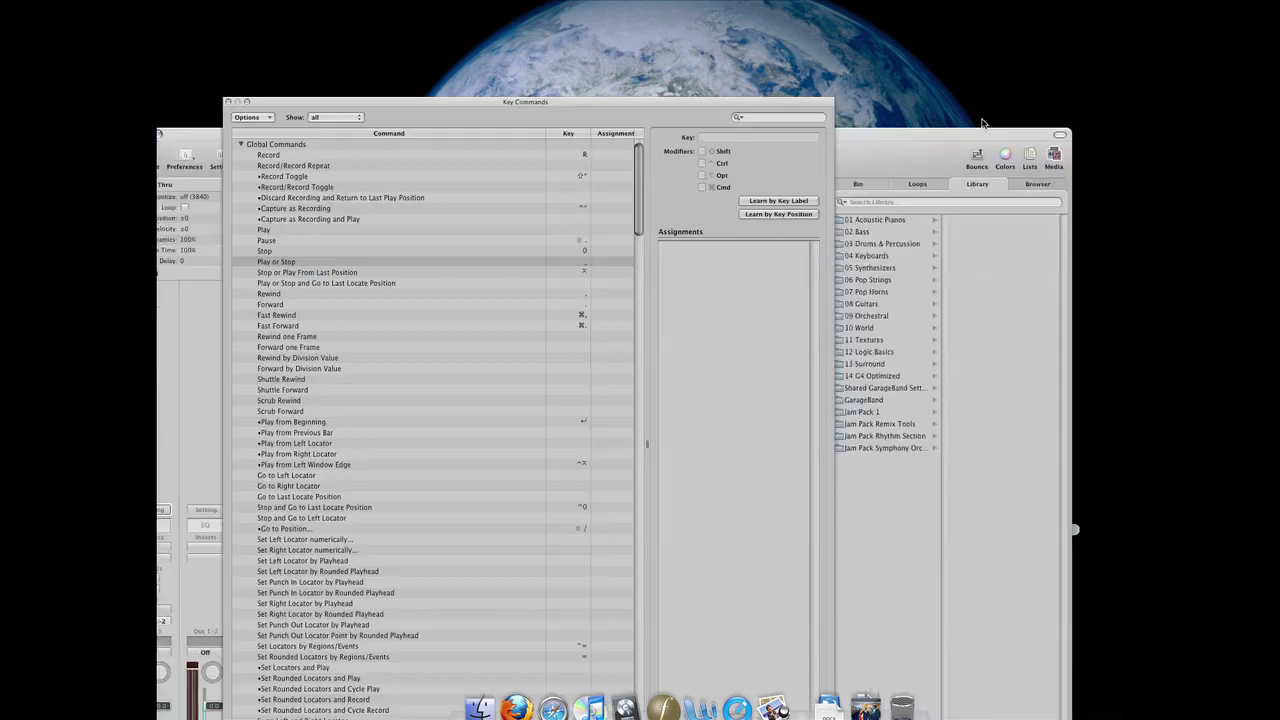
Start Import Key Commands from the Options menu, then cancel it.
click(265, 121)
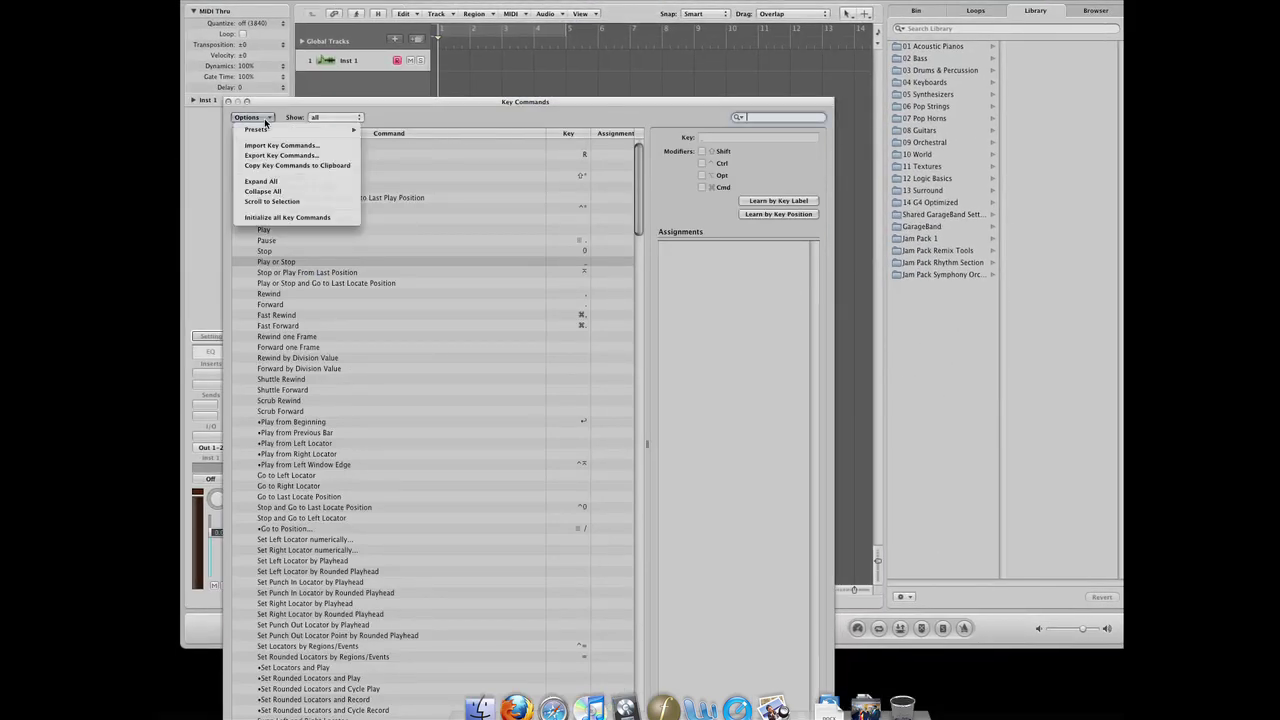
click(272, 146)
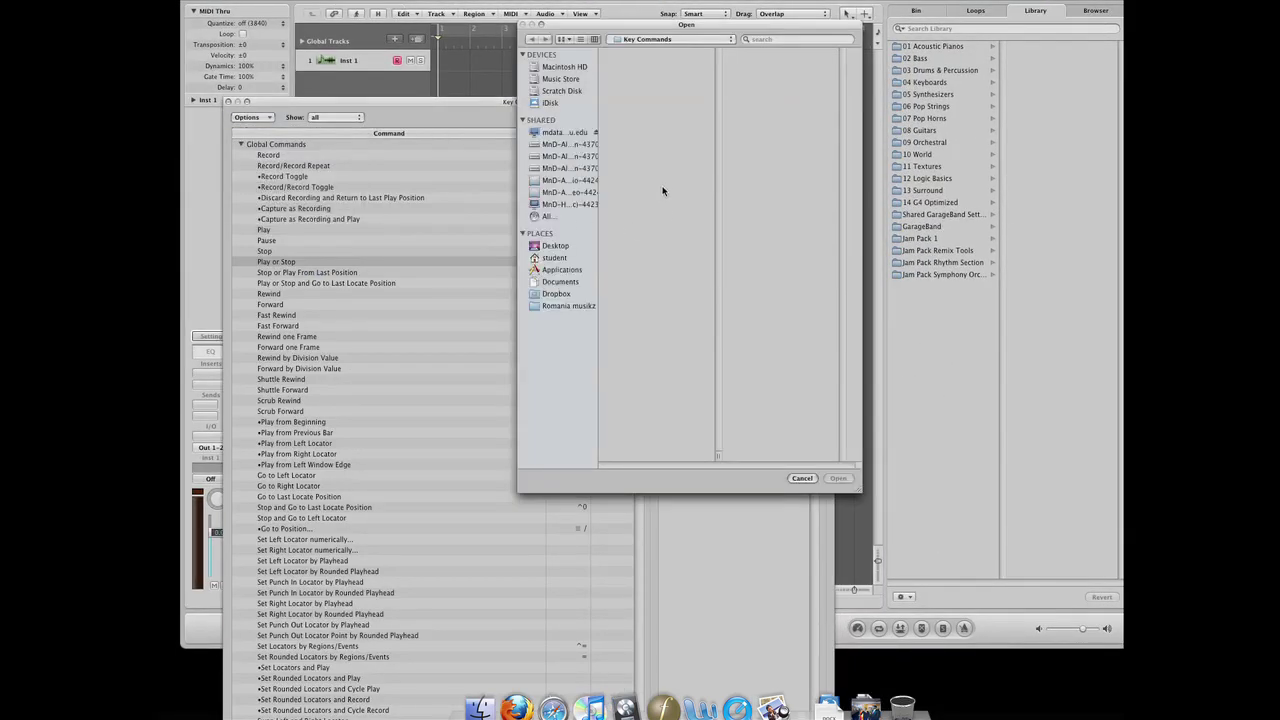
click(564, 247)
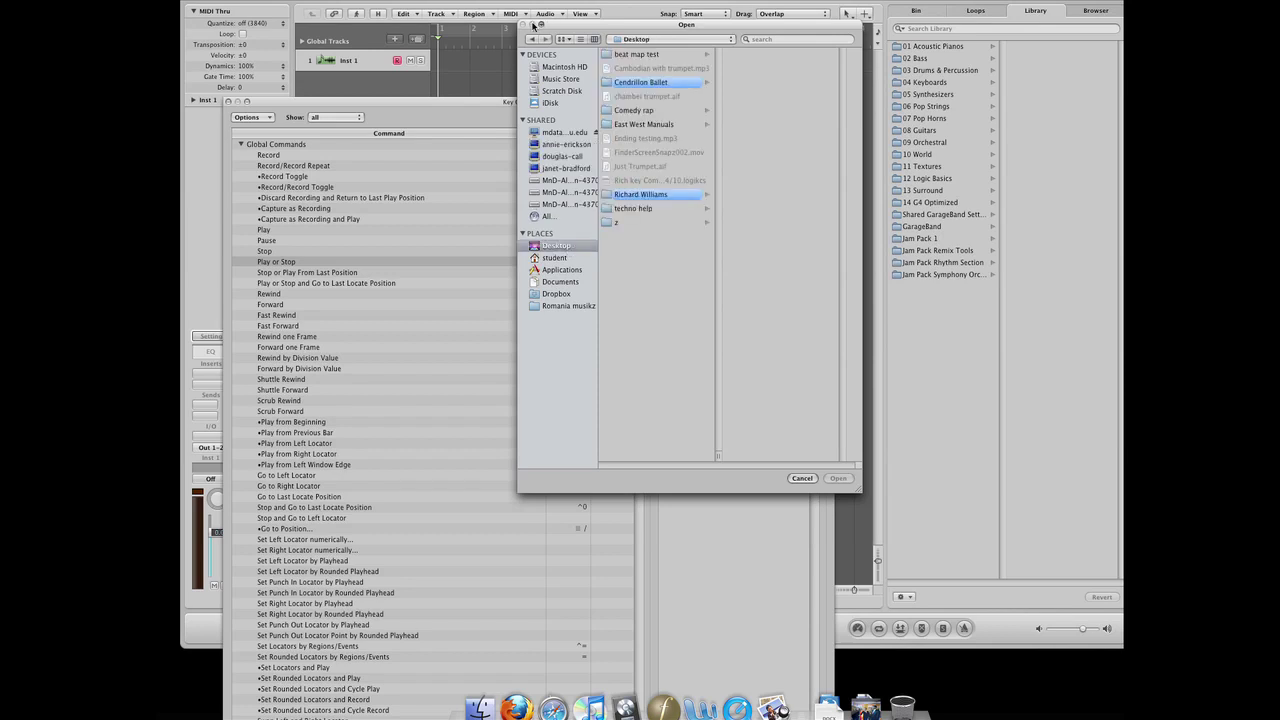
click(796, 479)
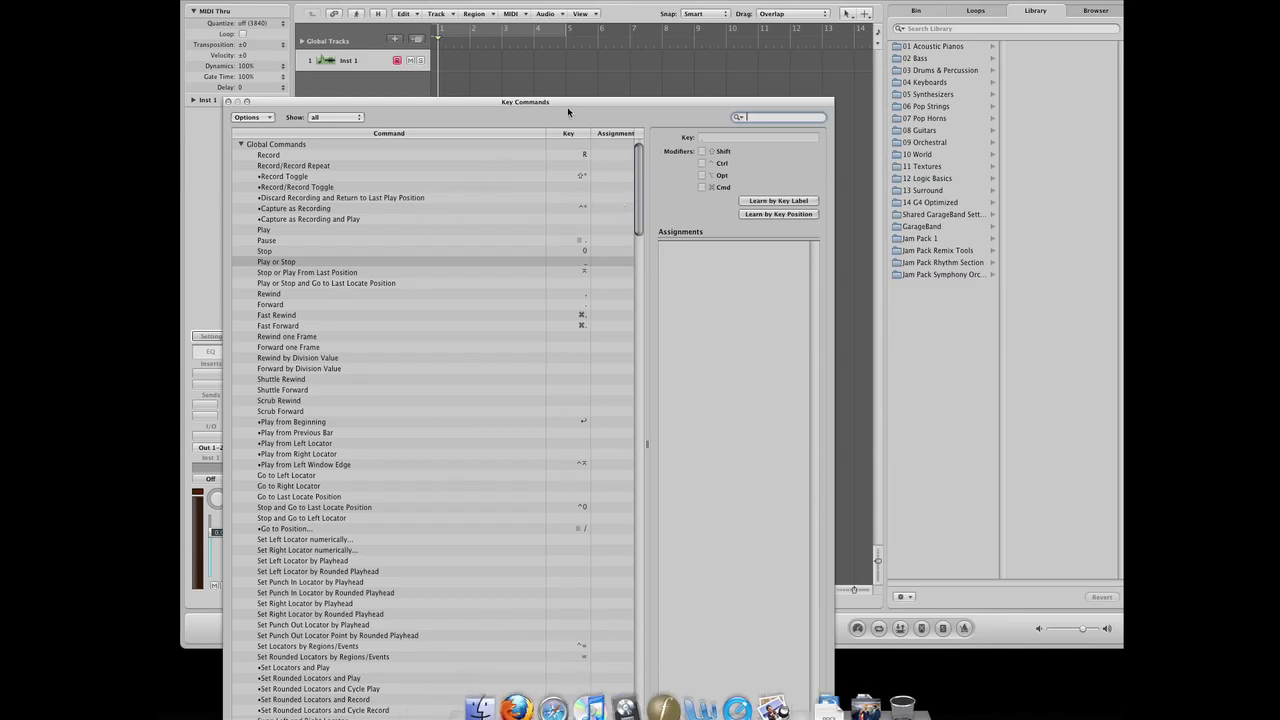
Close the Key Commands window, leaving the Arrange window with Inst 1.
drag(565, 103, 665, 103)
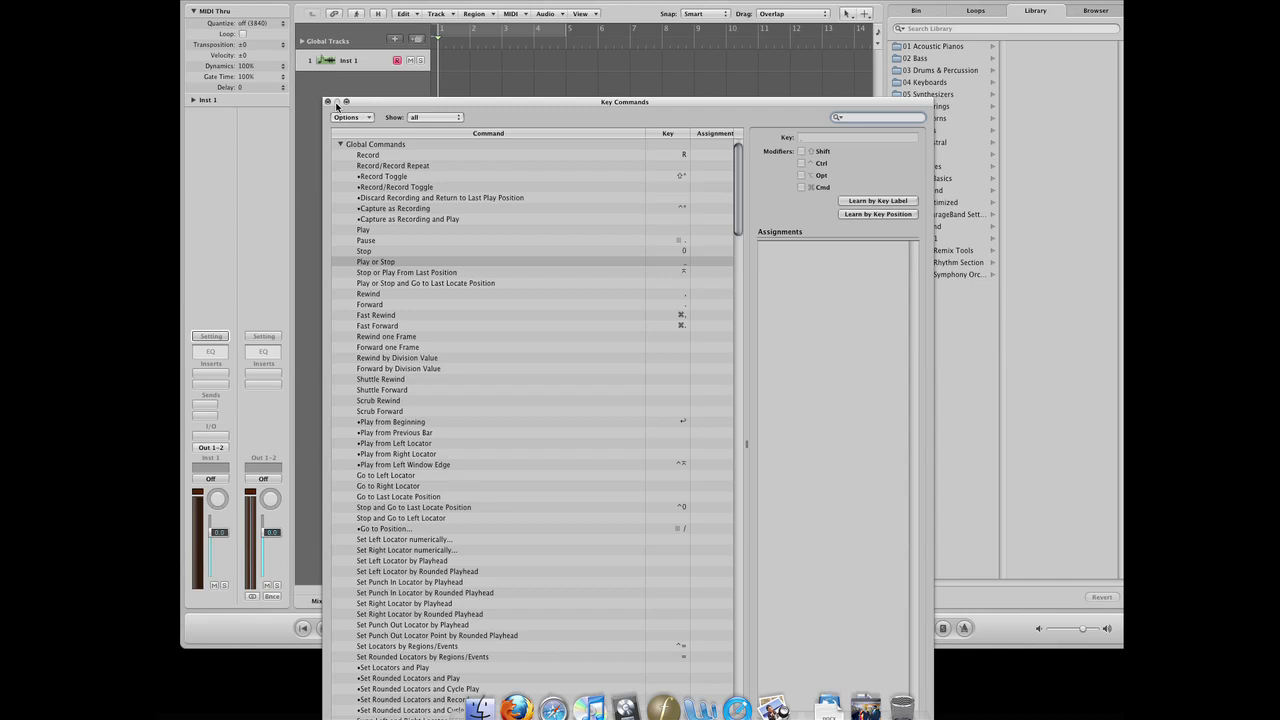
drag(366, 104, 363, 103)
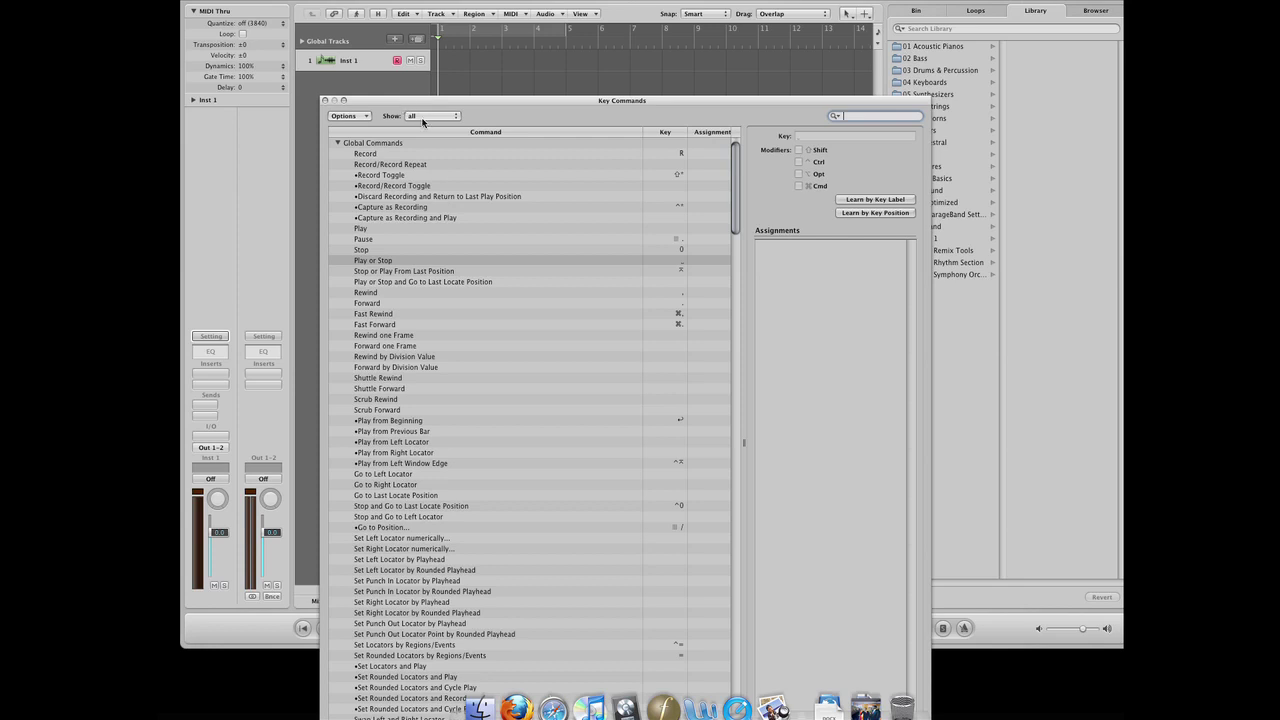
click(324, 101)
click(324, 101)
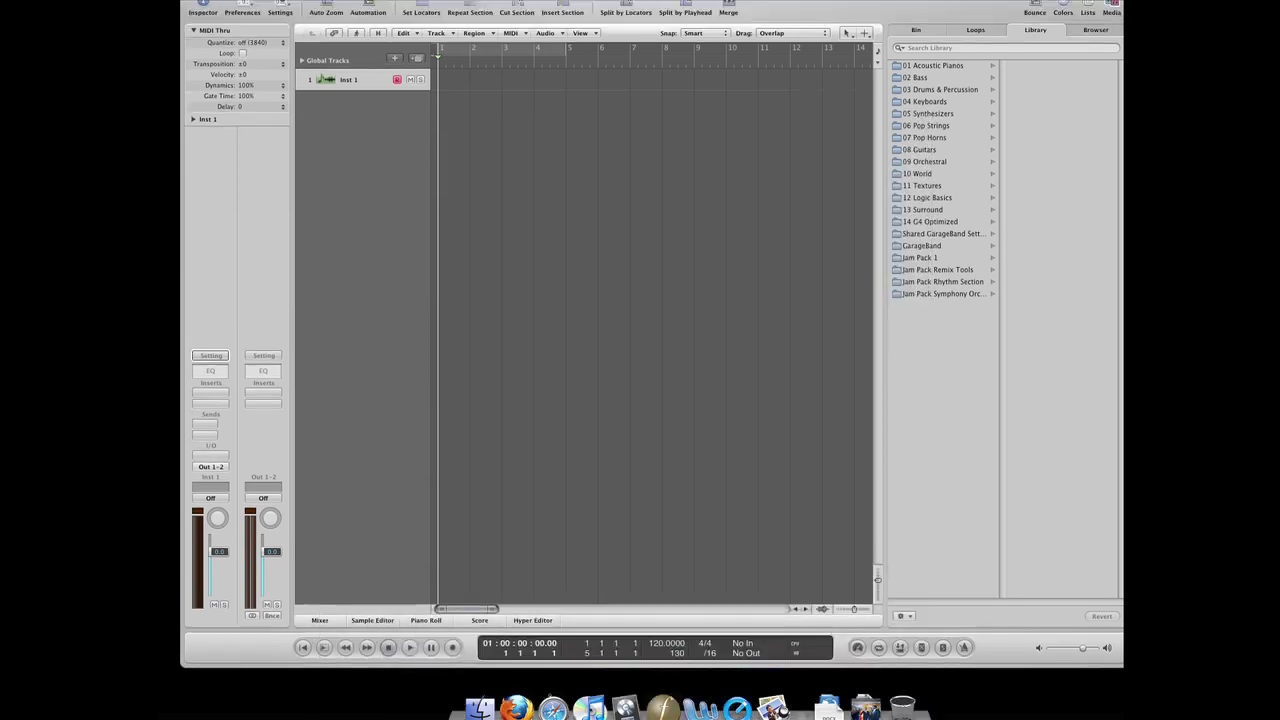
Load Bosendorfer Piano Club from 01 Acoustic Pianos onto track 1.
drag(562, 16, 559, 23)
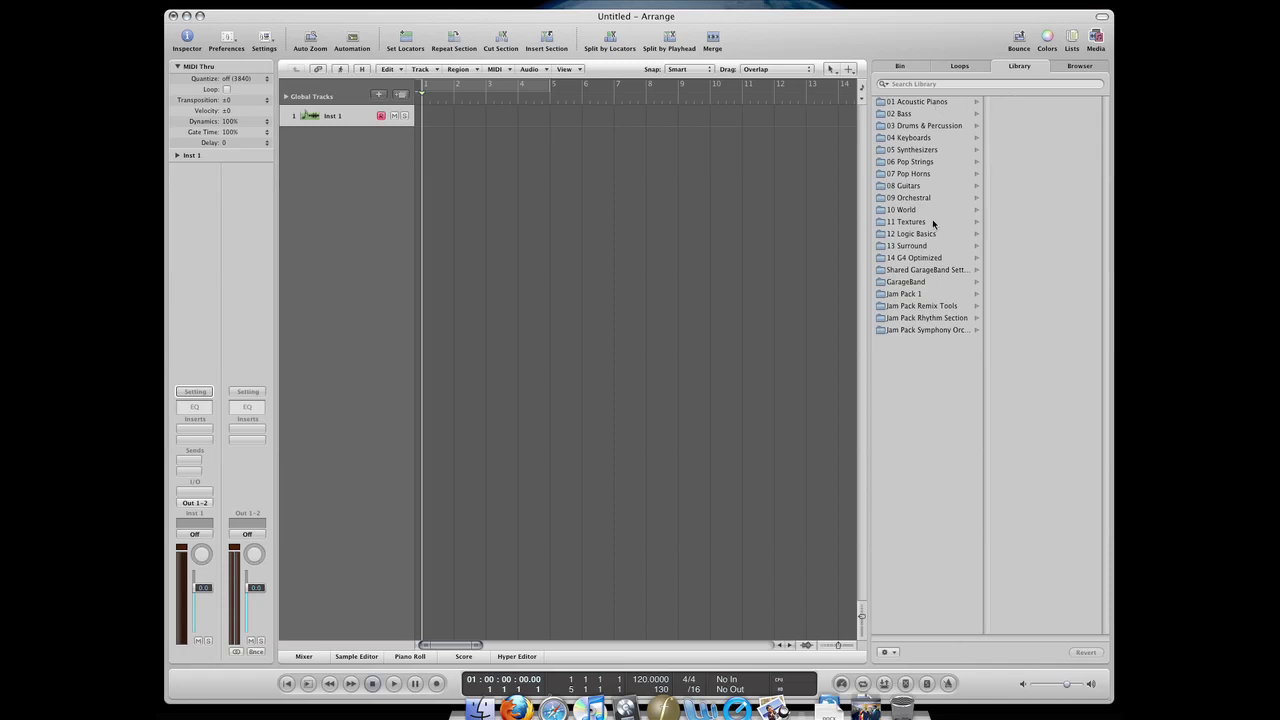
click(928, 103)
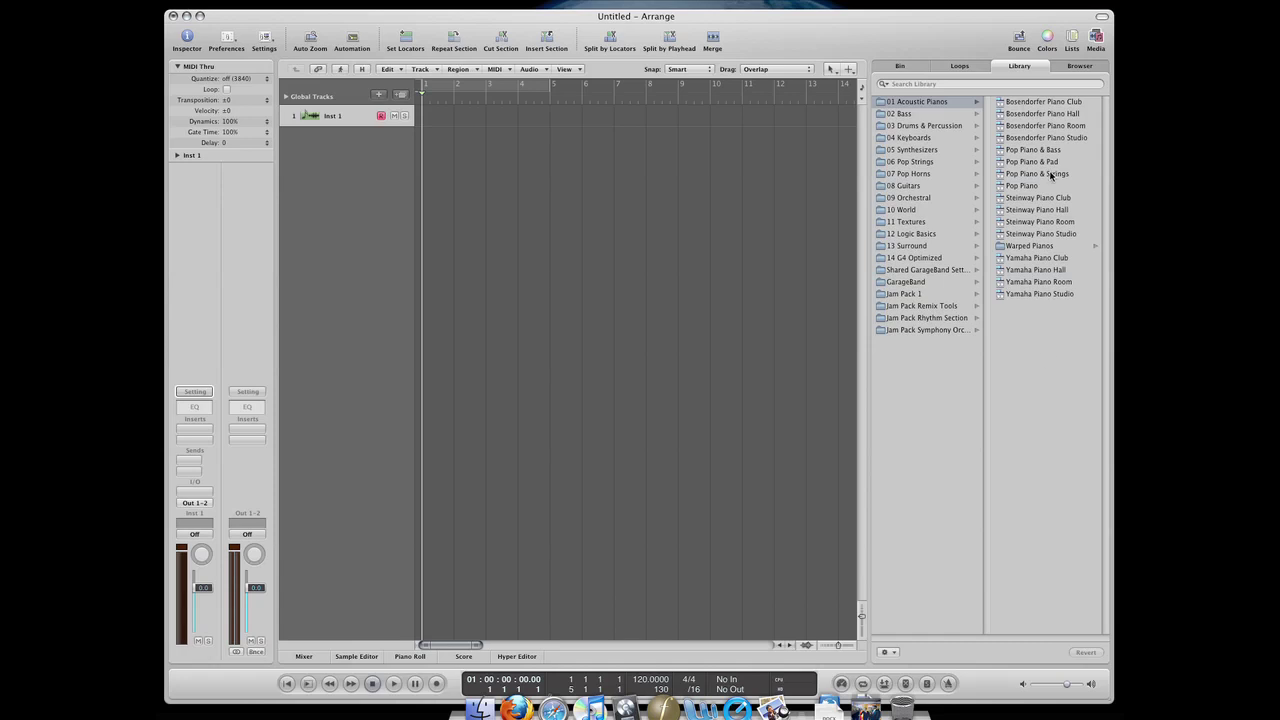
click(1046, 103)
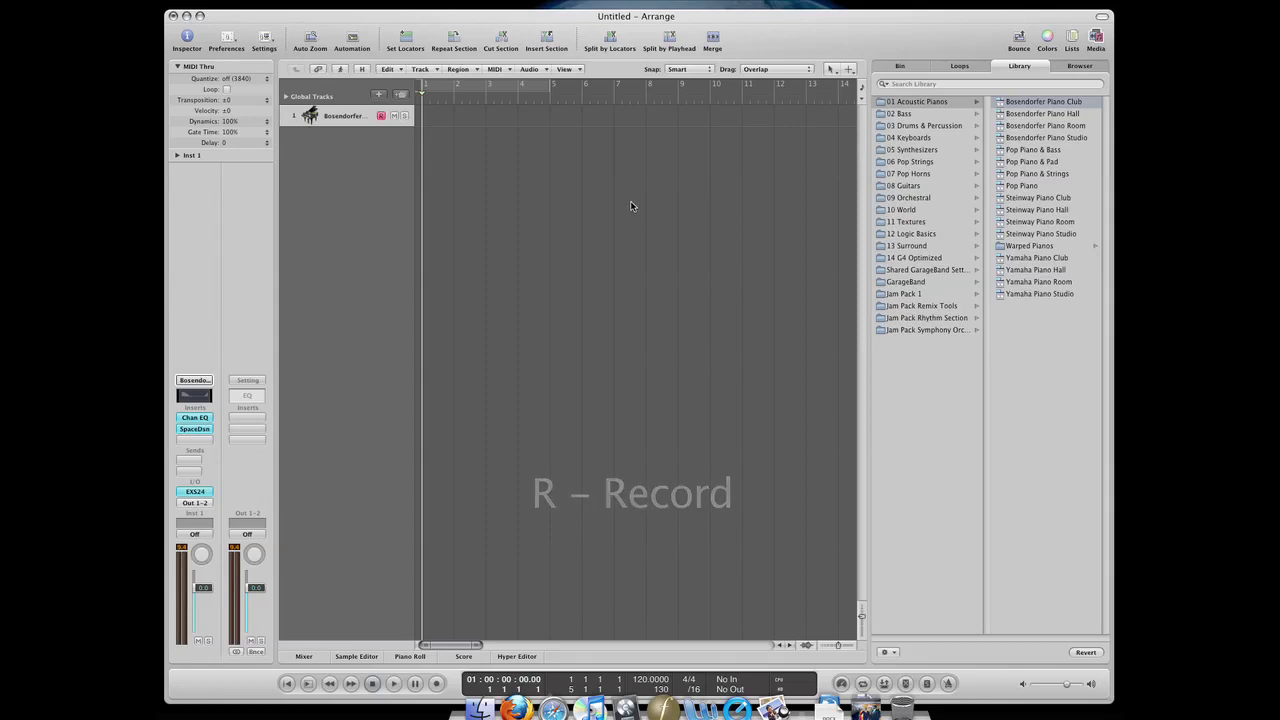
Record an eight-bar Classical Piano MIDI region on the Bosendorfer track.
key(r)
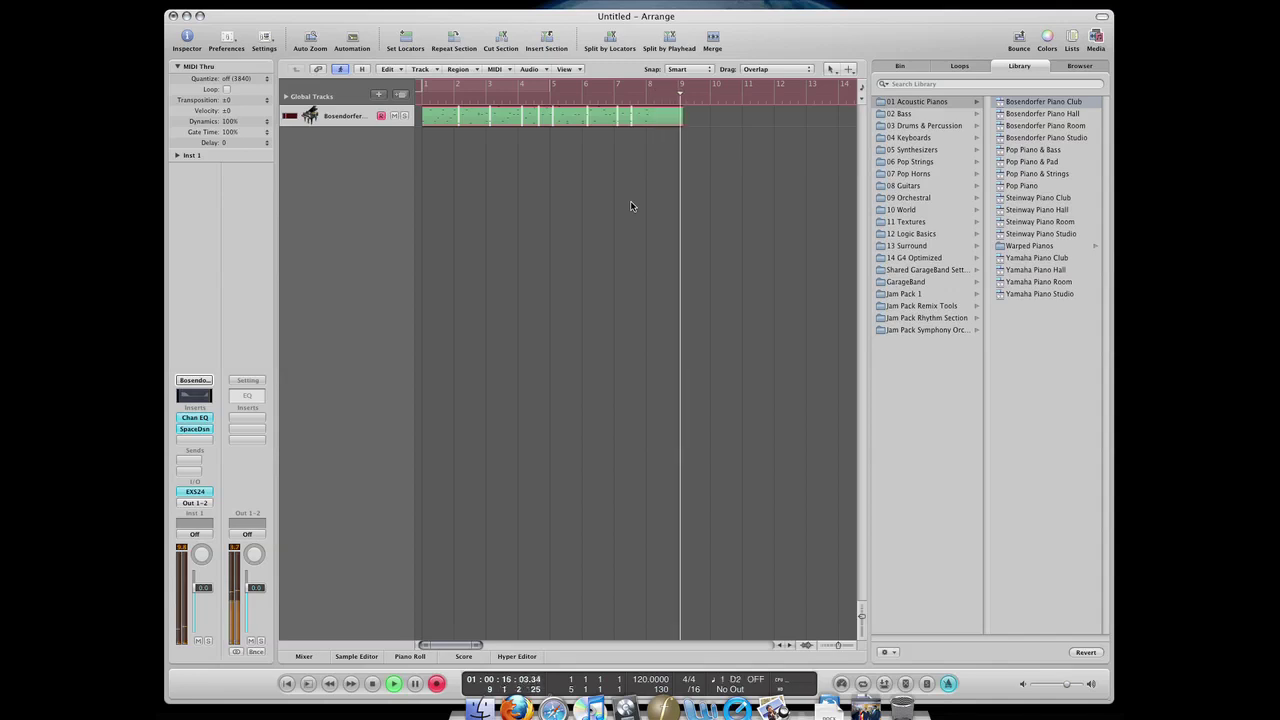
key(space)
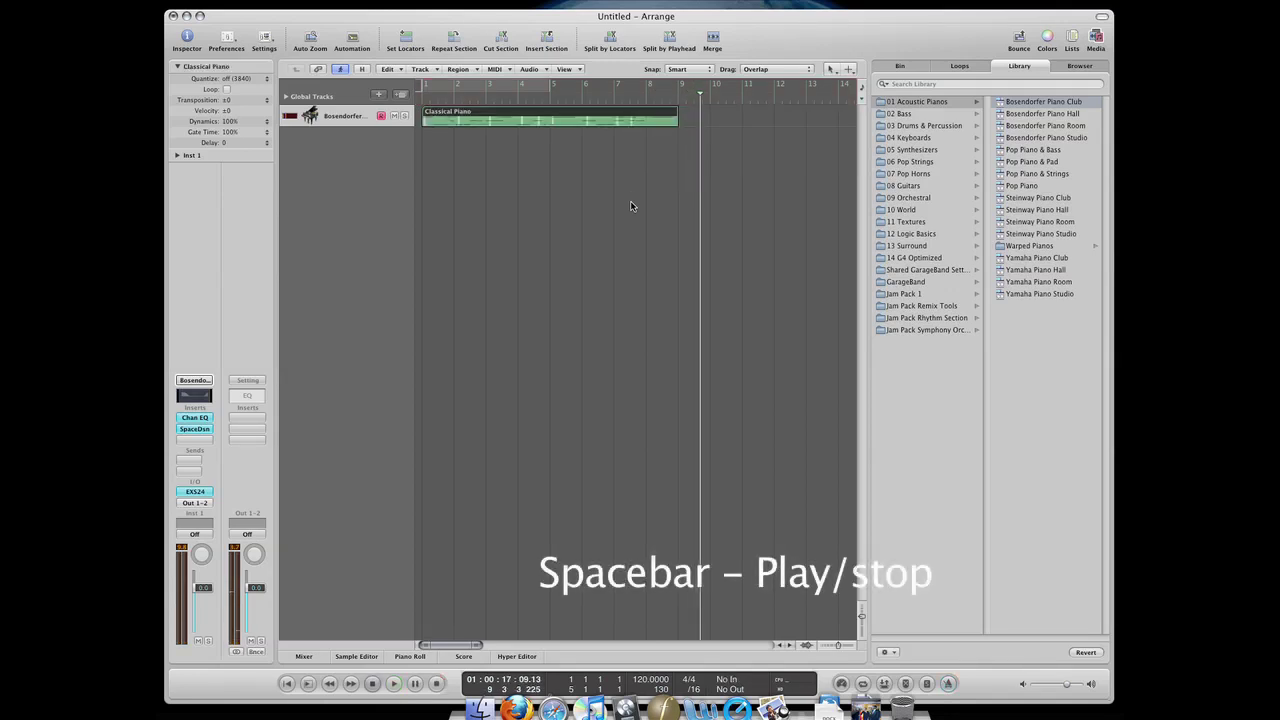
Deselect the region, play the recording from the start, stop, then resume from around bar 5.
click(622, 203)
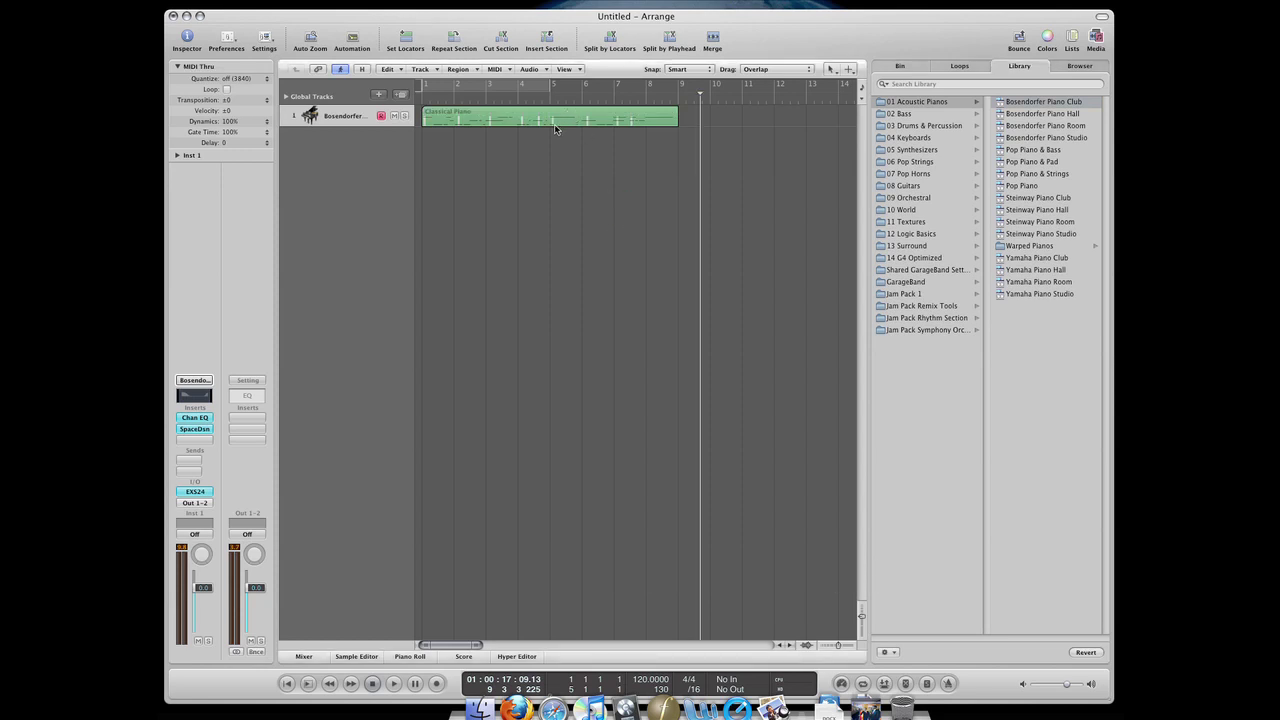
key(Return)
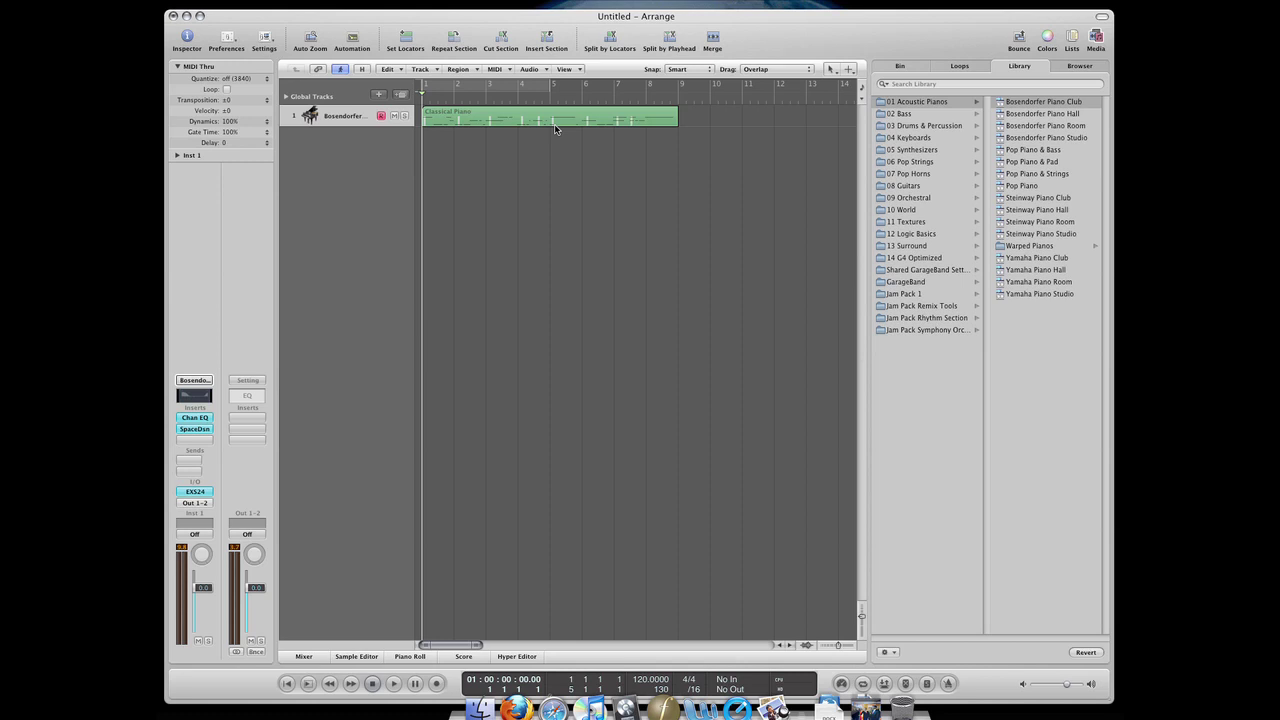
key(space)
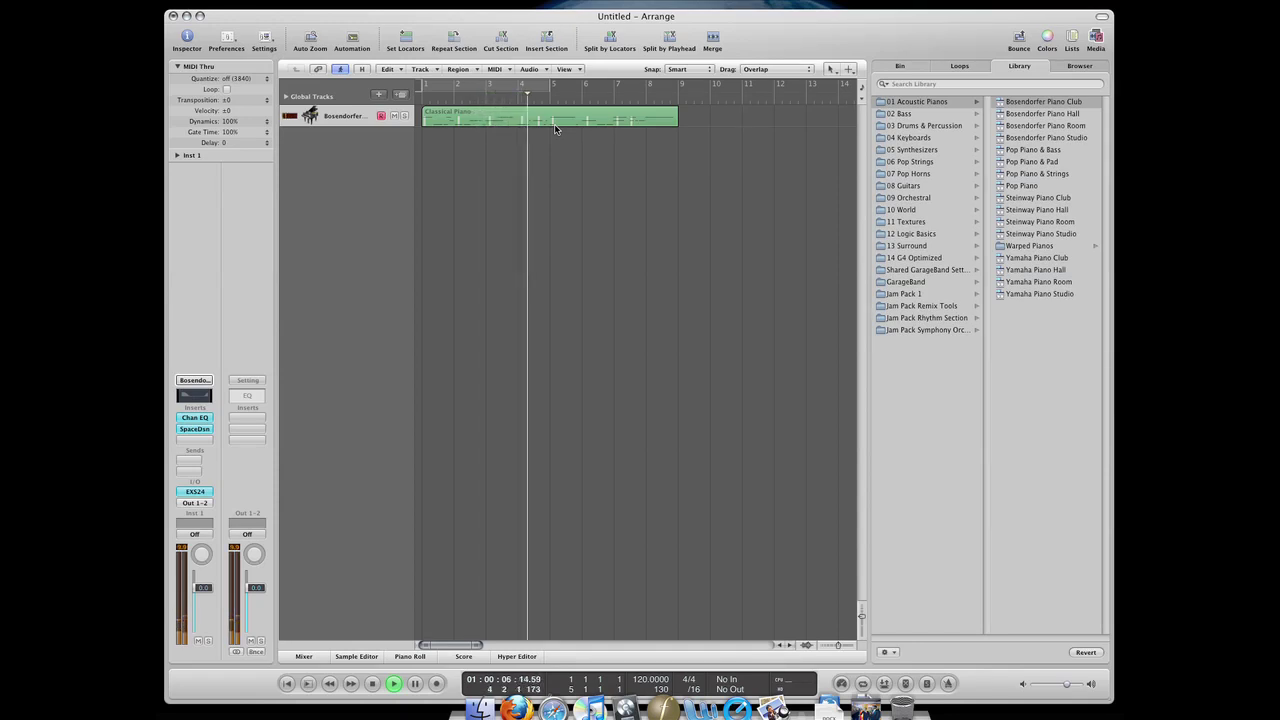
key(space)
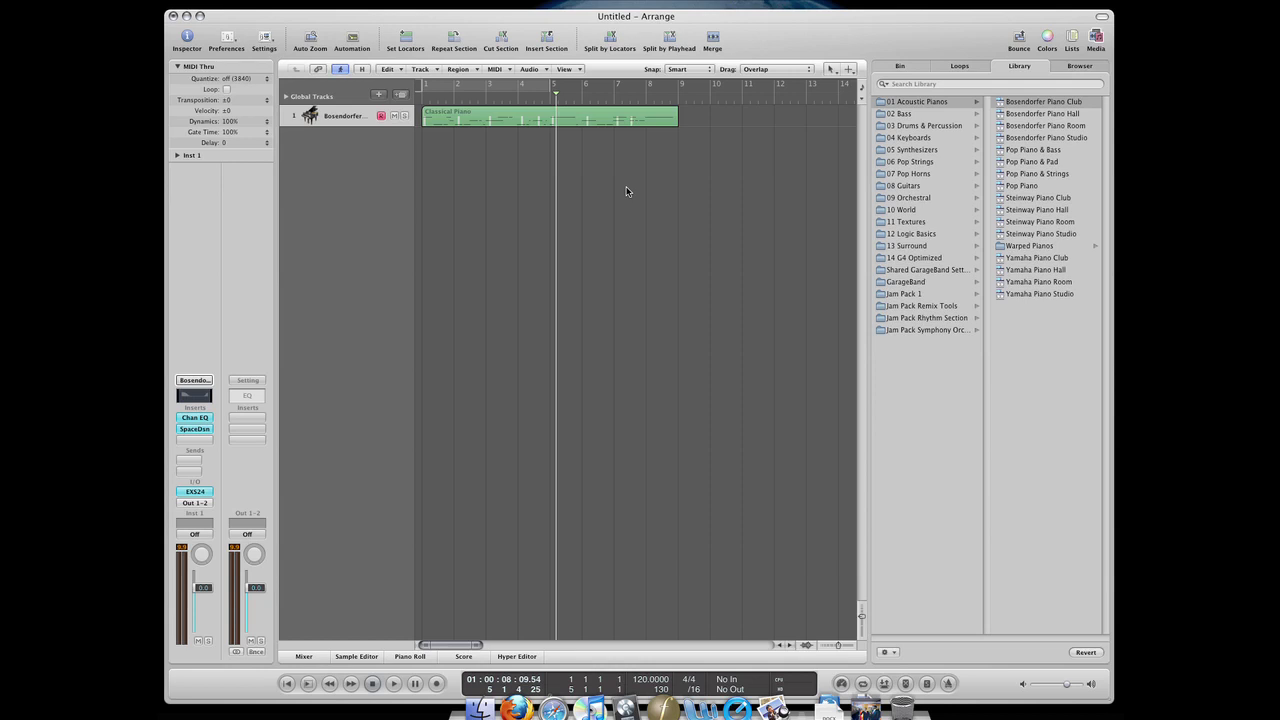
key(space)
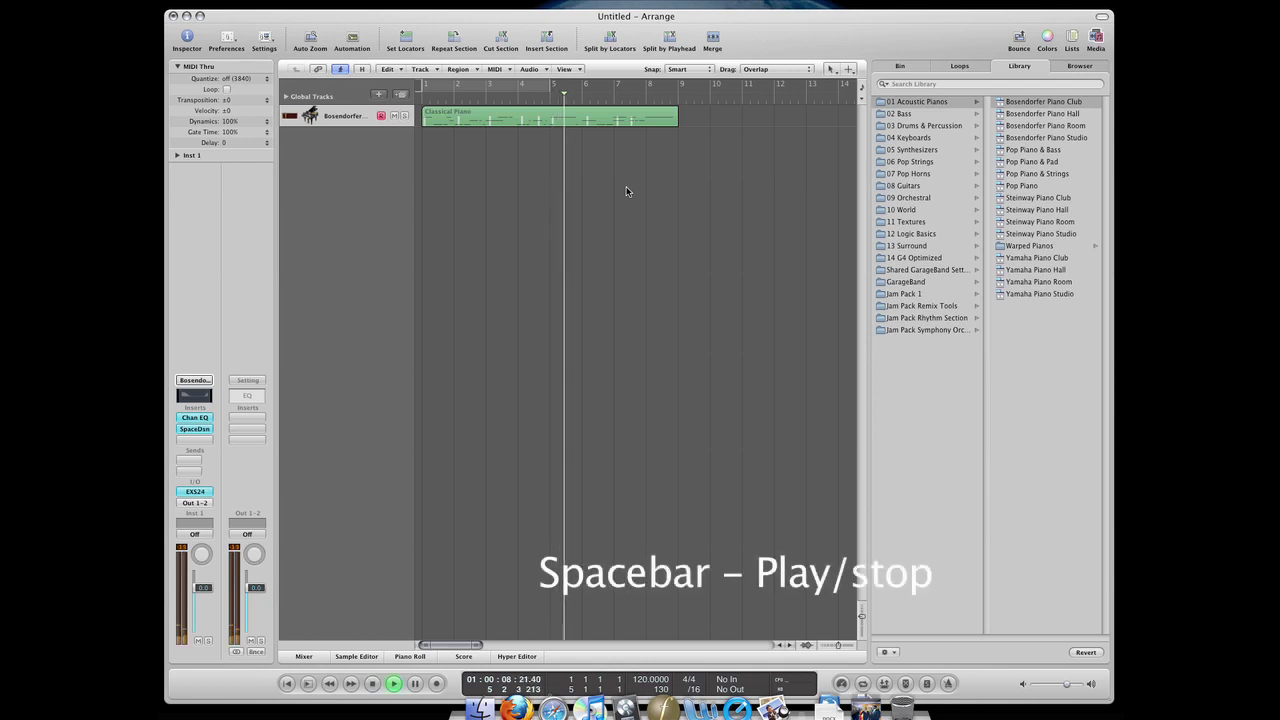
Stop playback, briefly replay from the start, then place the playhead at about bar 2.8.
key(space)
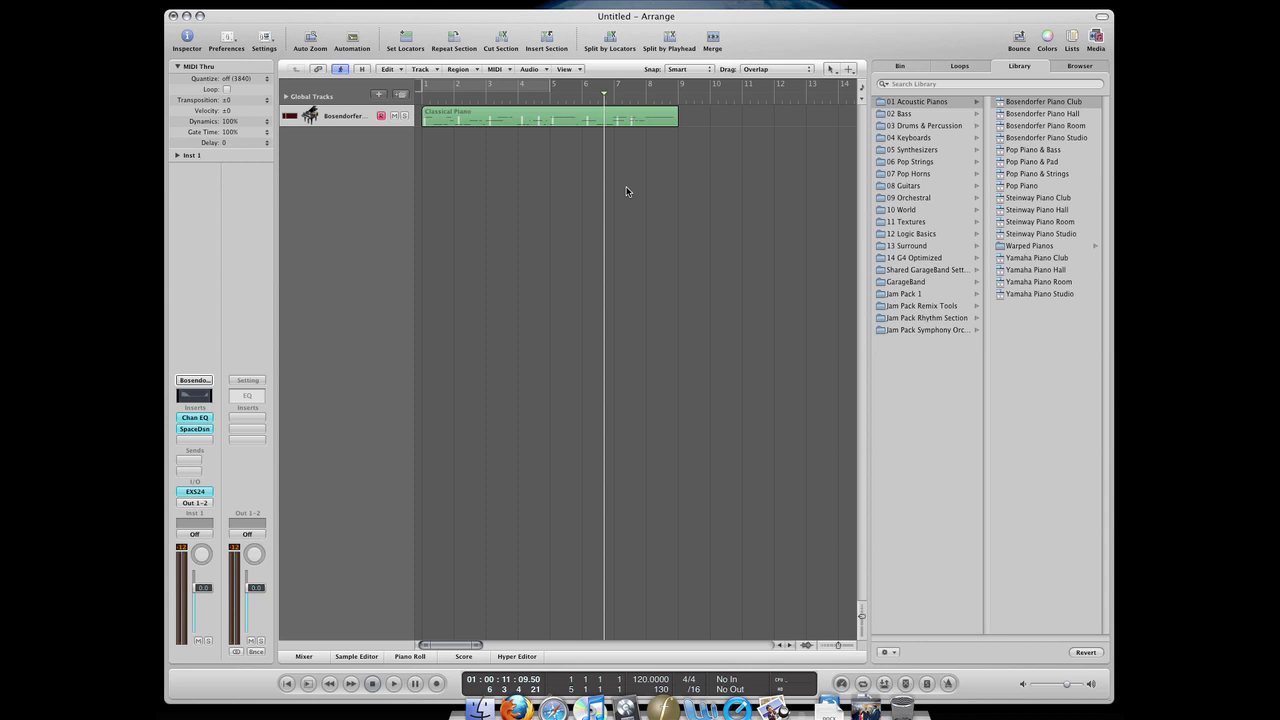
key(Return)
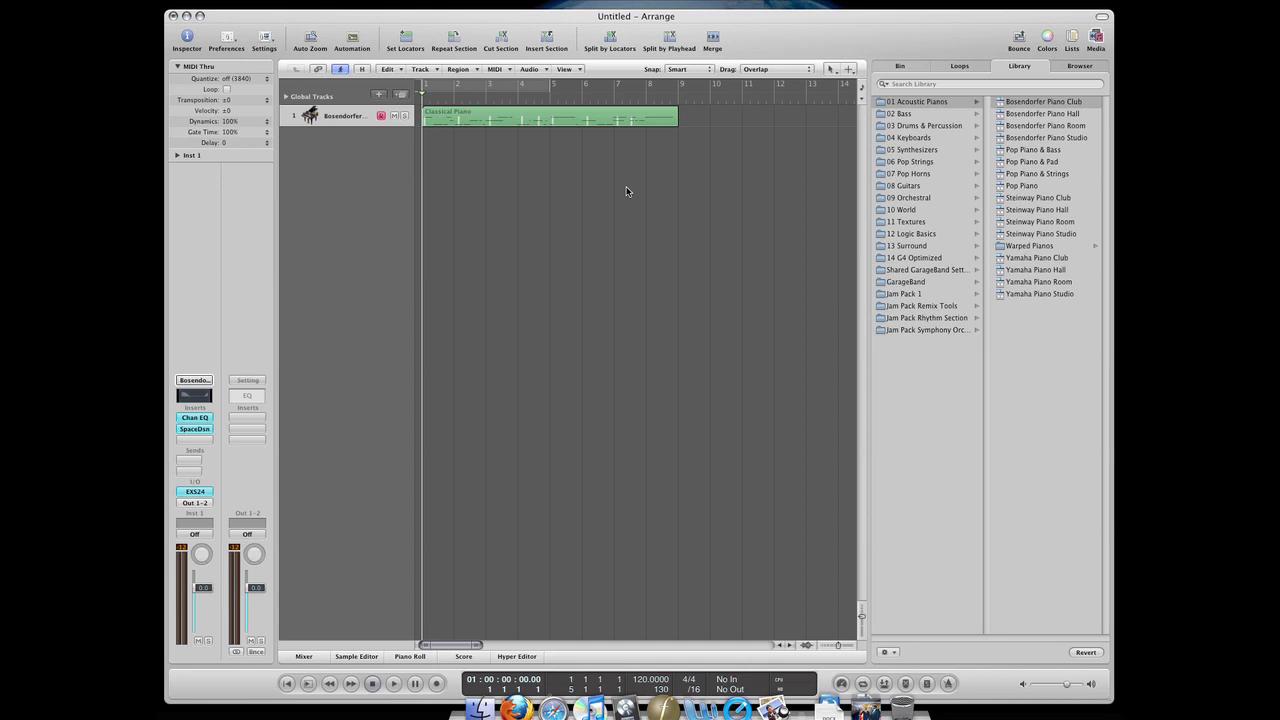
key(space)
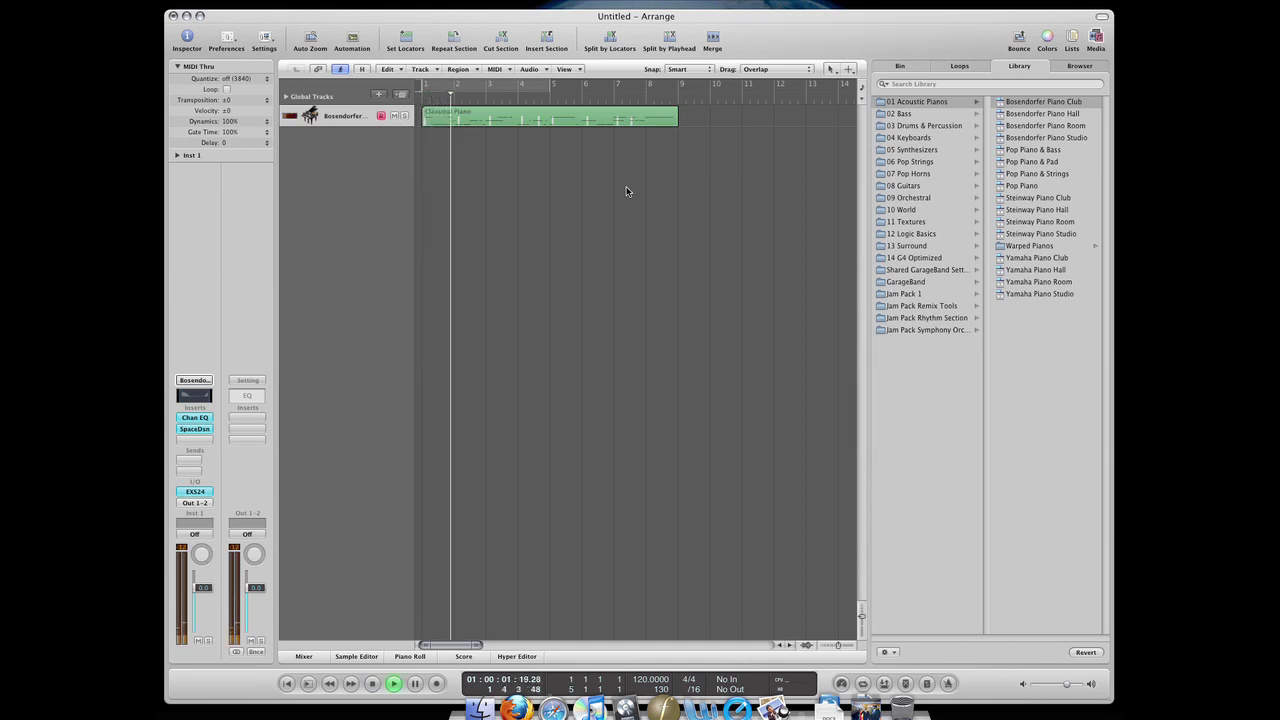
key(space)
key(Return)
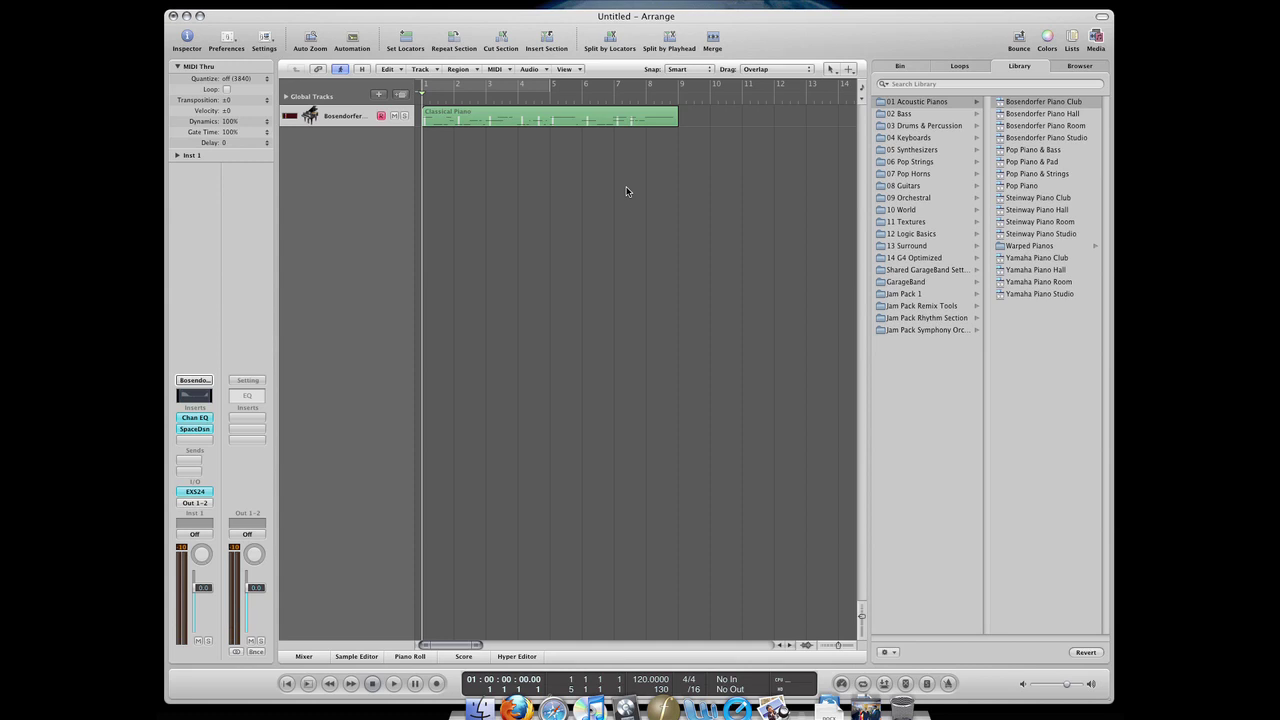
click(479, 98)
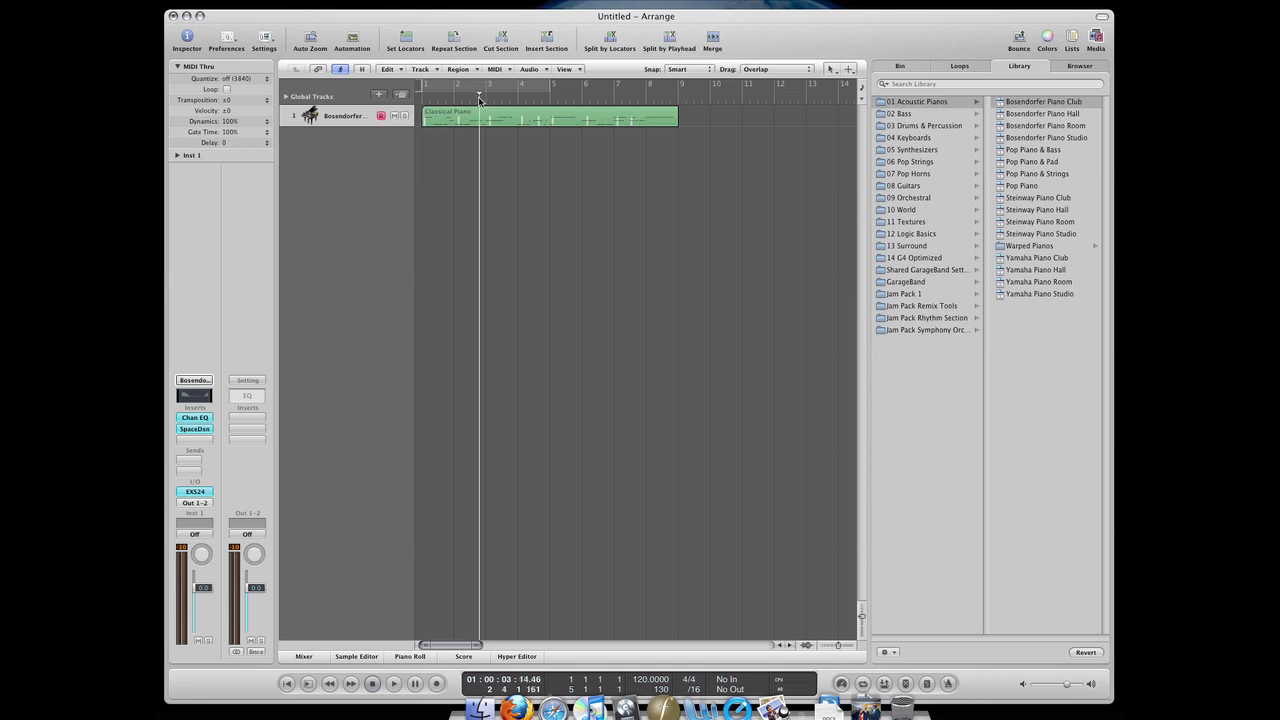
Audition the Classical Piano region twice from bar 2.8.
key(space)
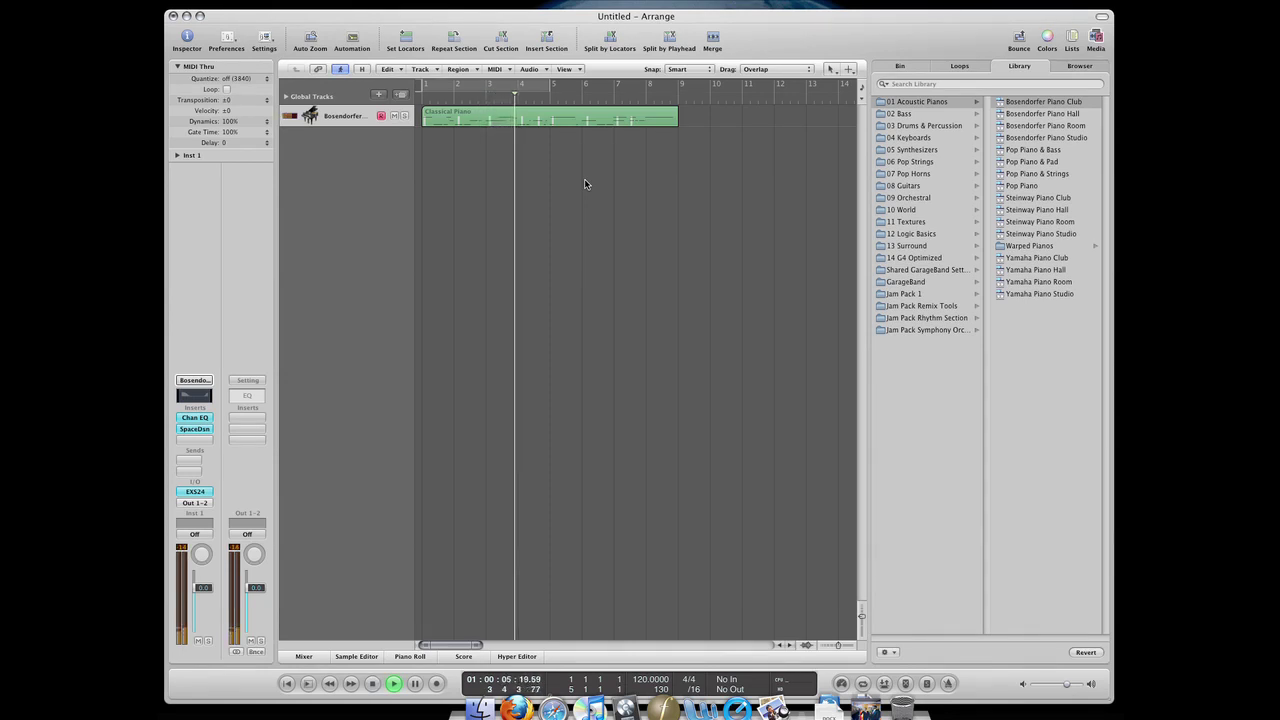
key(space)
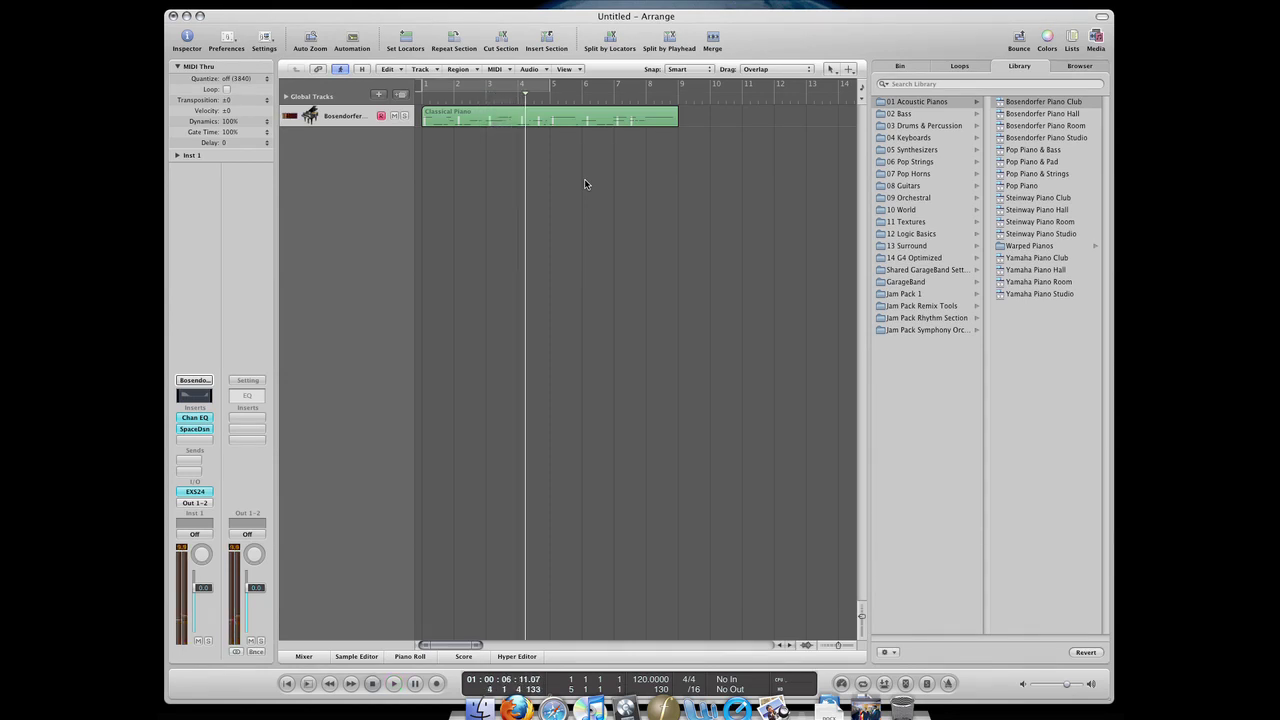
key(space)
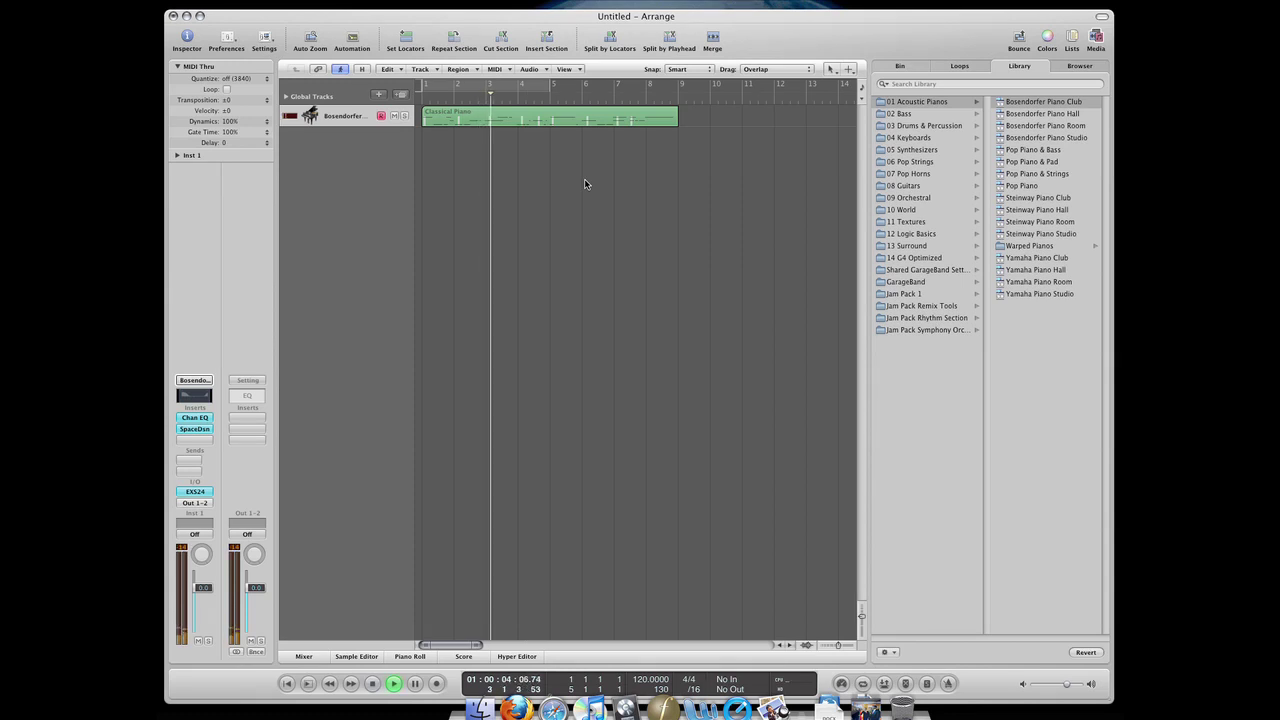
key(space)
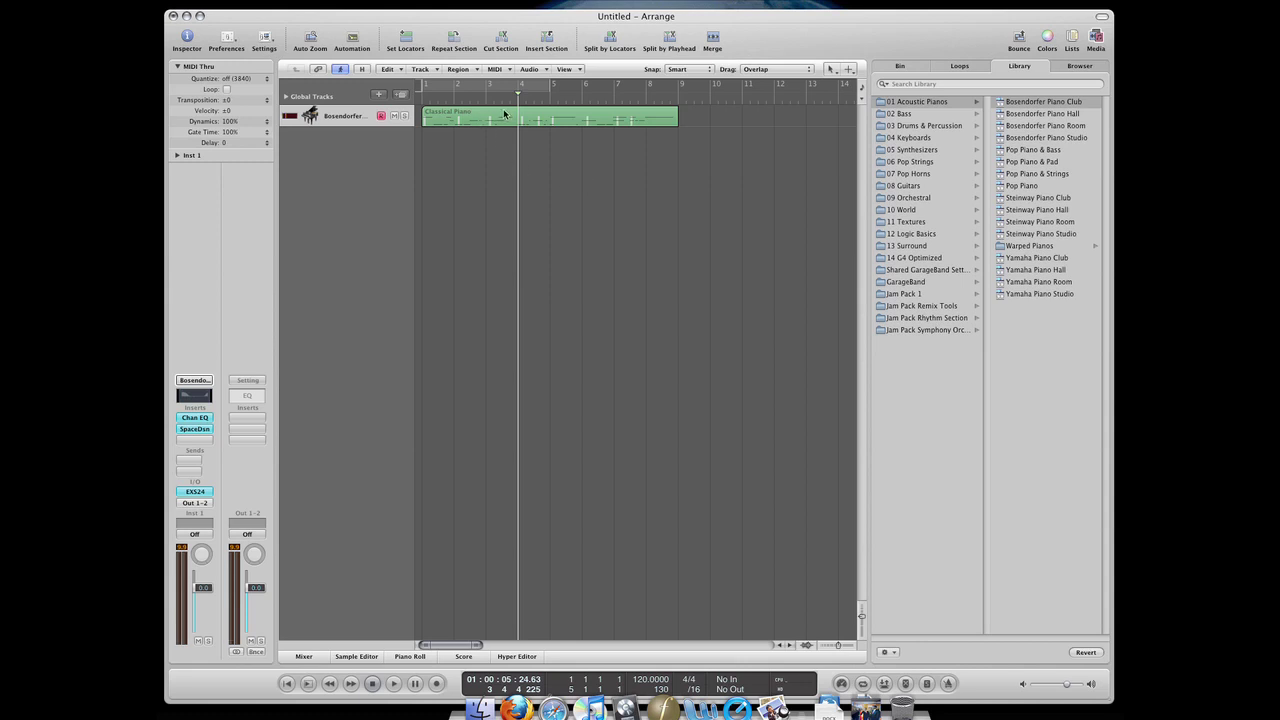
Move the playhead to bar 6 and audition the region from there twice.
click(580, 100)
key(space)
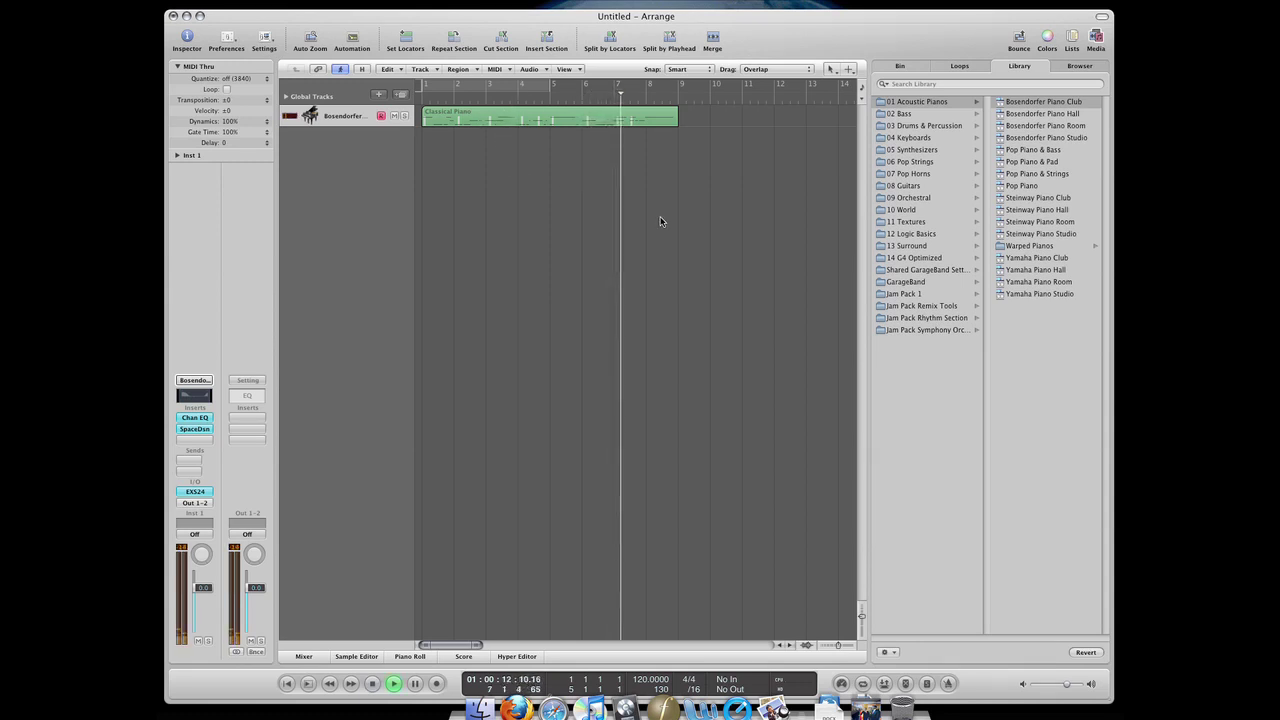
key(space)
key(space)
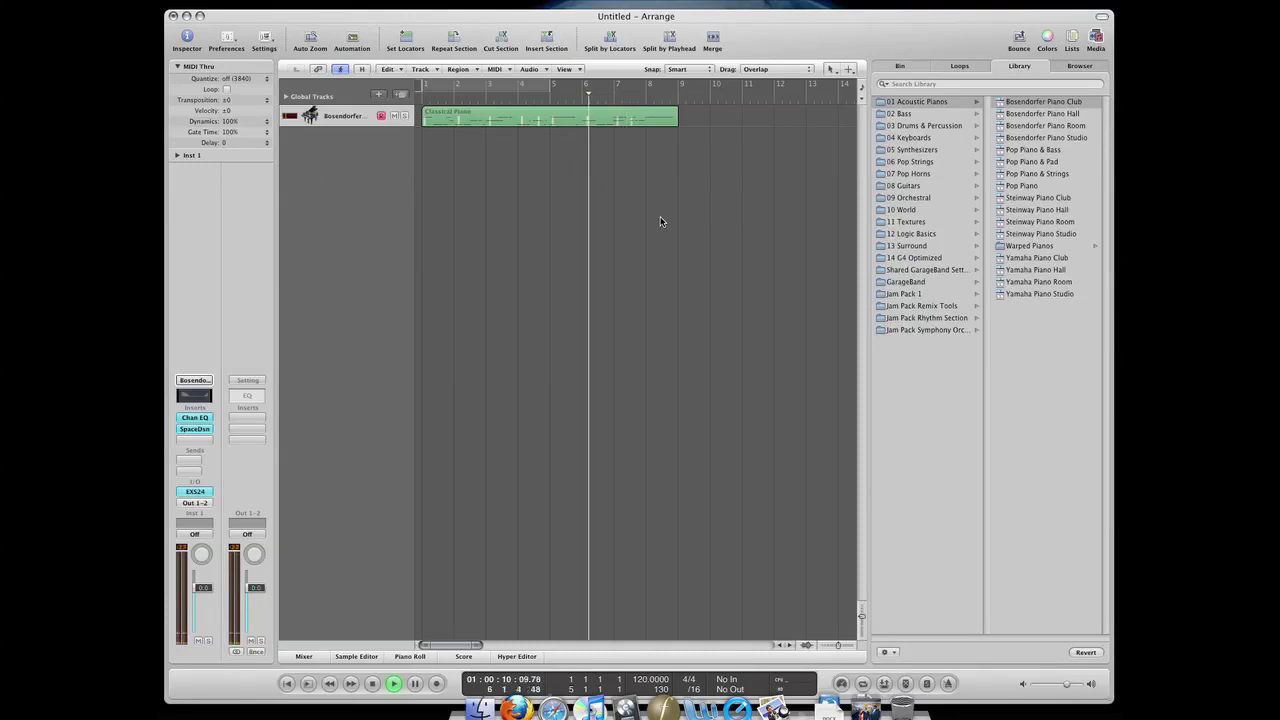
key(space)
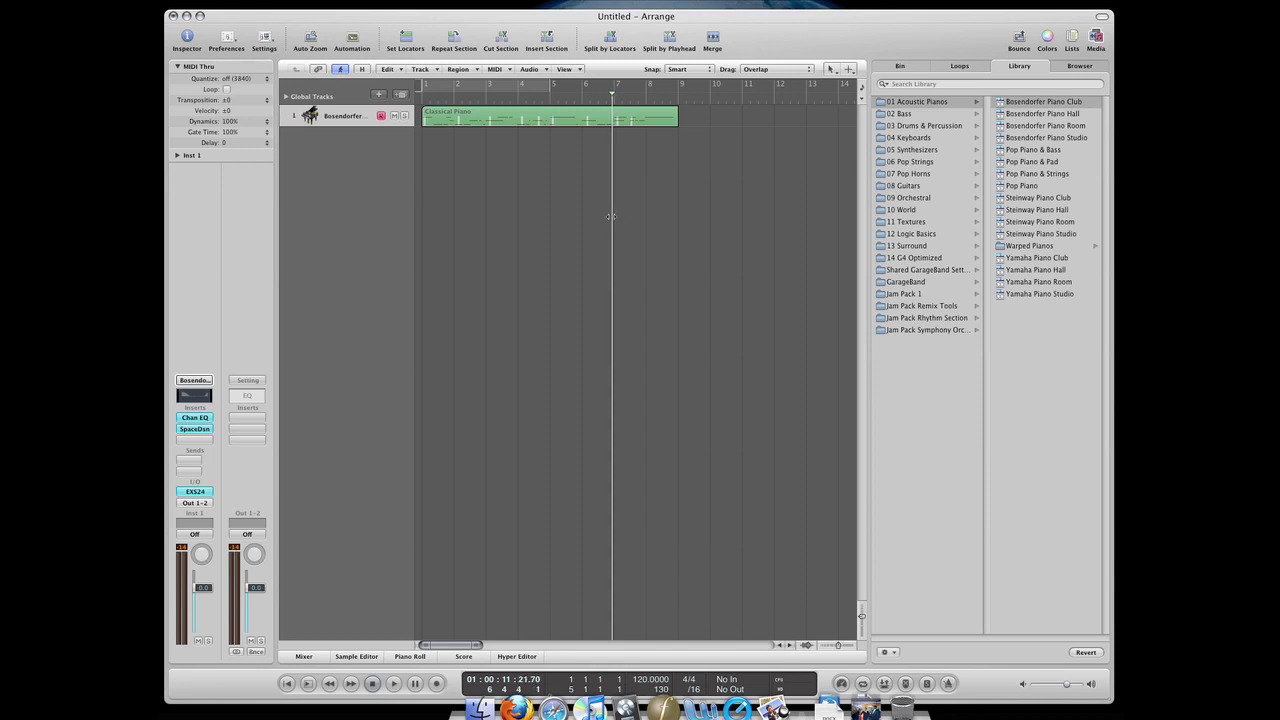
Scrub the playhead to bar 4, set locators across bars 4 to 6 with cycle off, and play briefly.
mouse_move(611, 216)
mouse_down()
mouse_move(527, 219)
mouse_move(604, 219)
mouse_up()
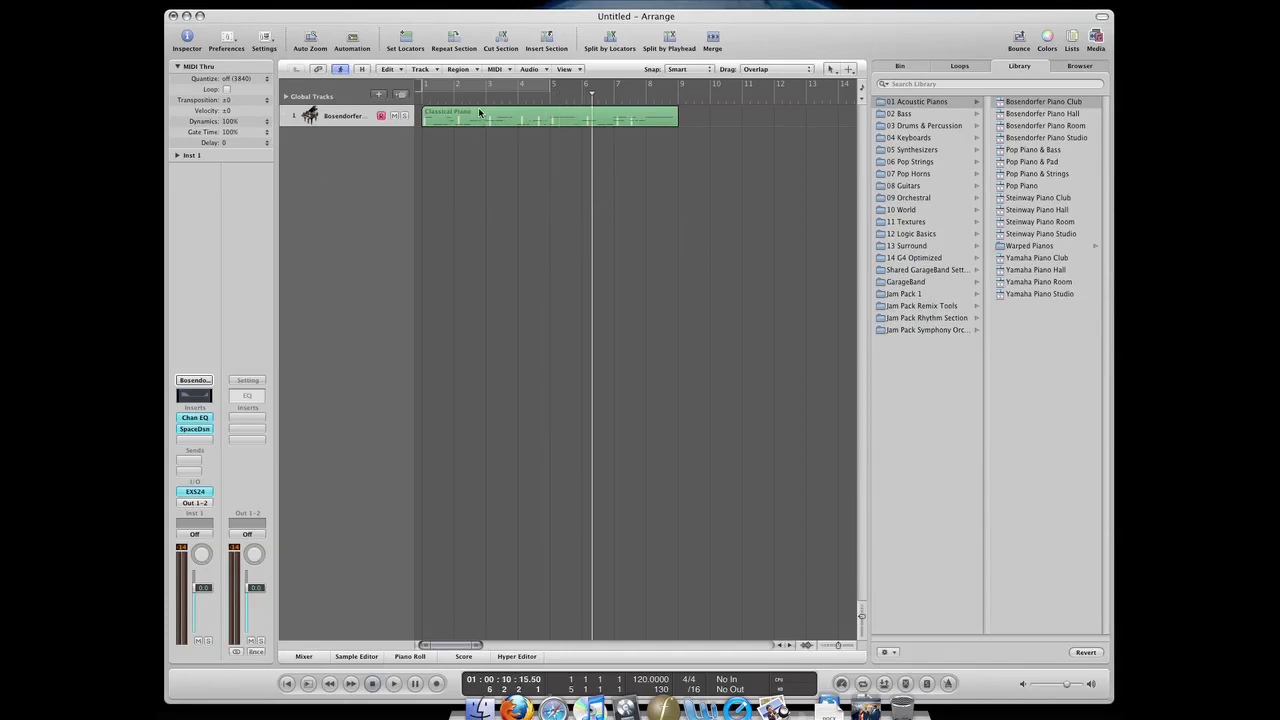
drag(462, 98, 520, 101)
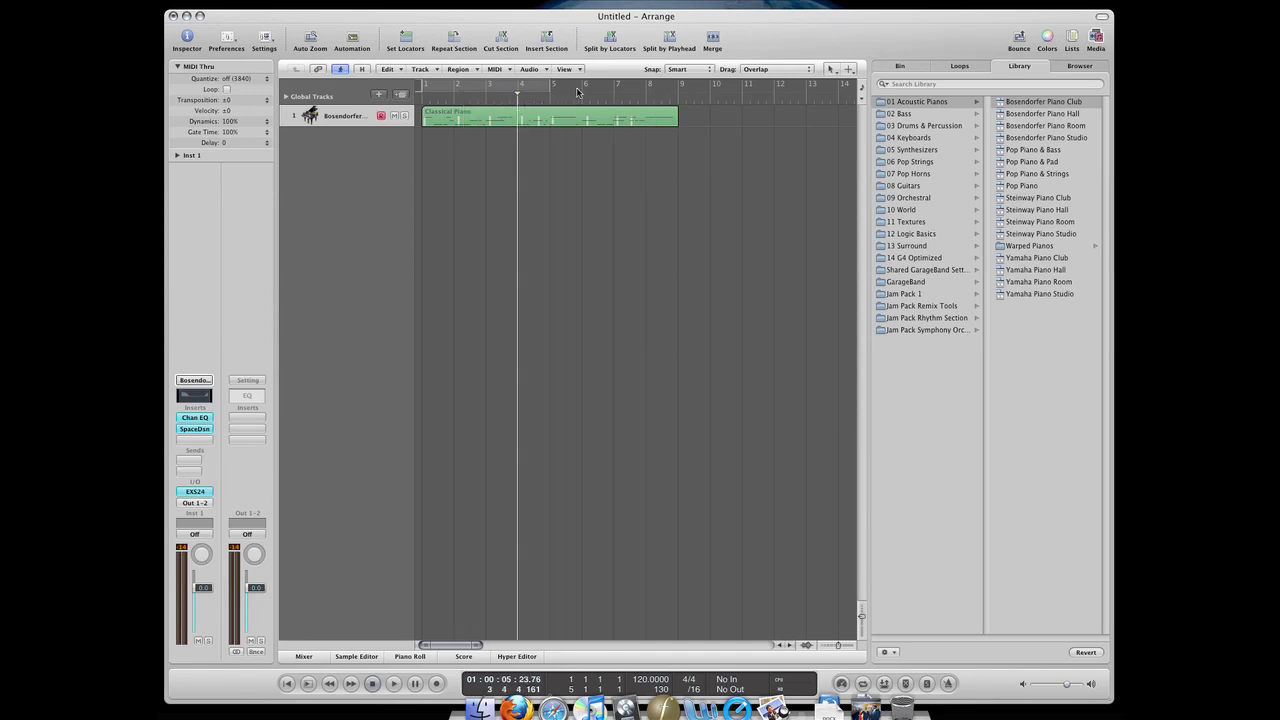
mouse_move(548, 88)
mouse_down()
mouse_move(486, 88)
mouse_move(581, 88)
mouse_up()
click(492, 88)
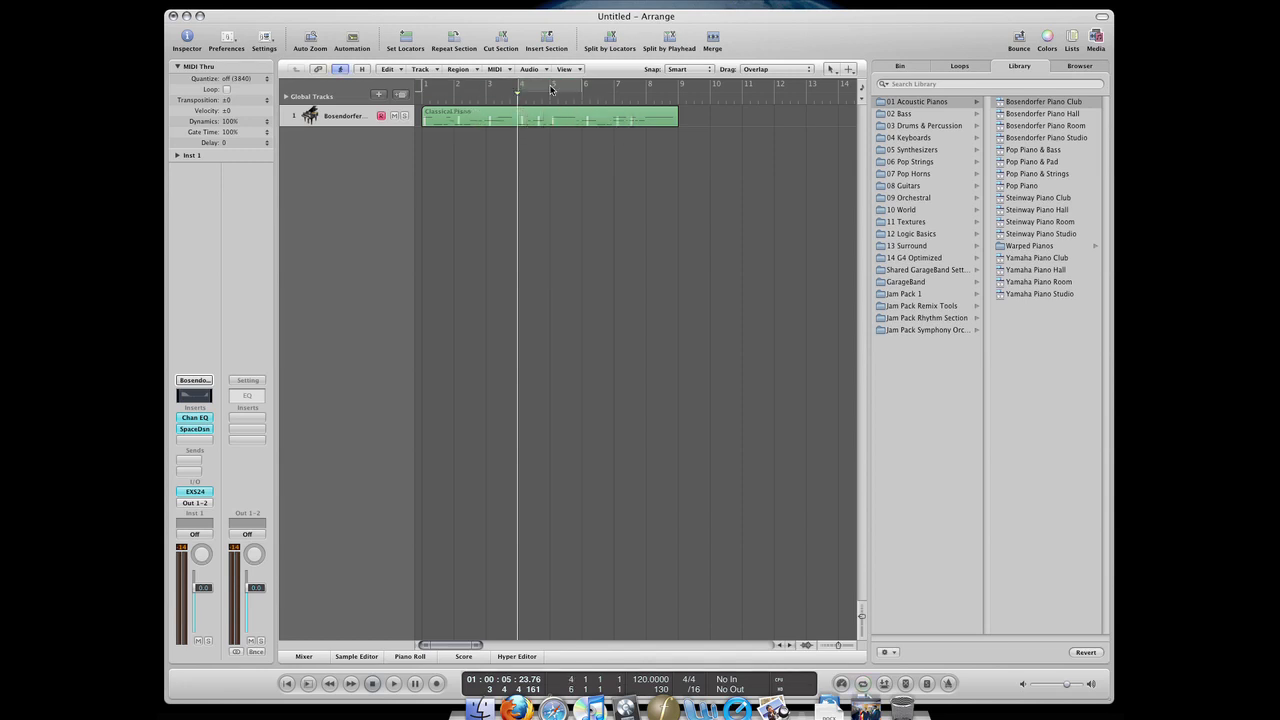
key(space)
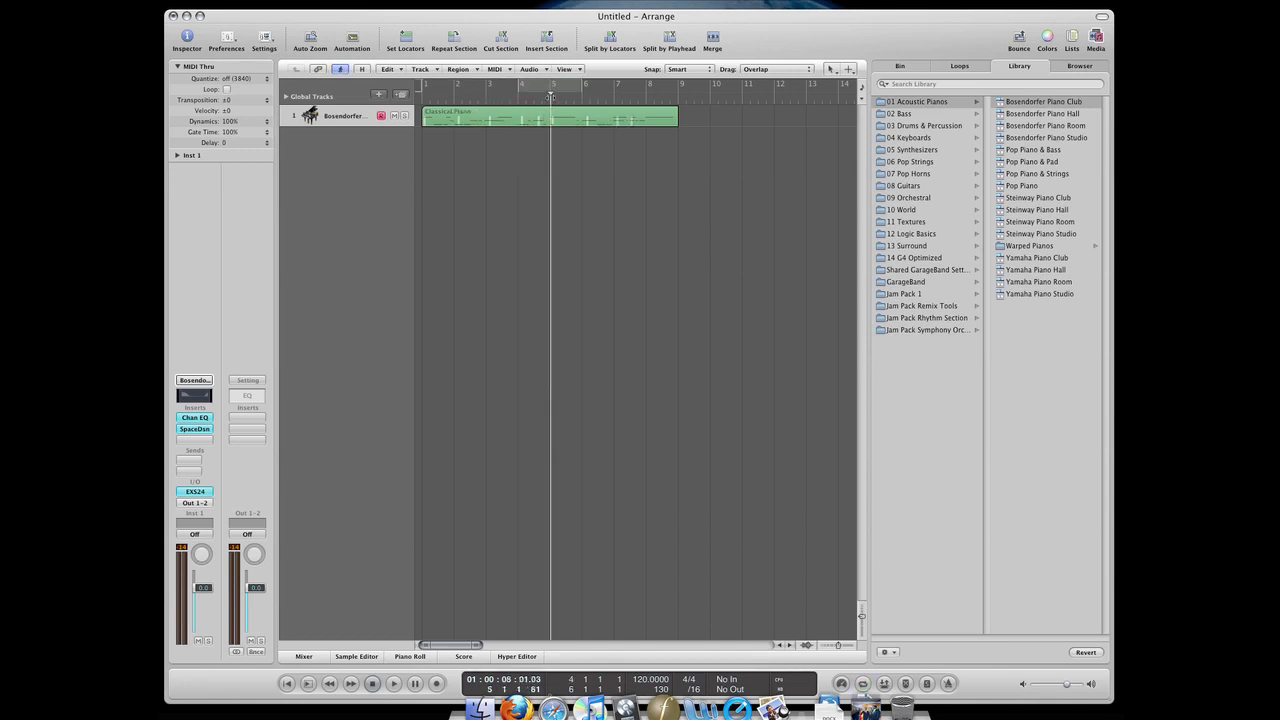
key(space)
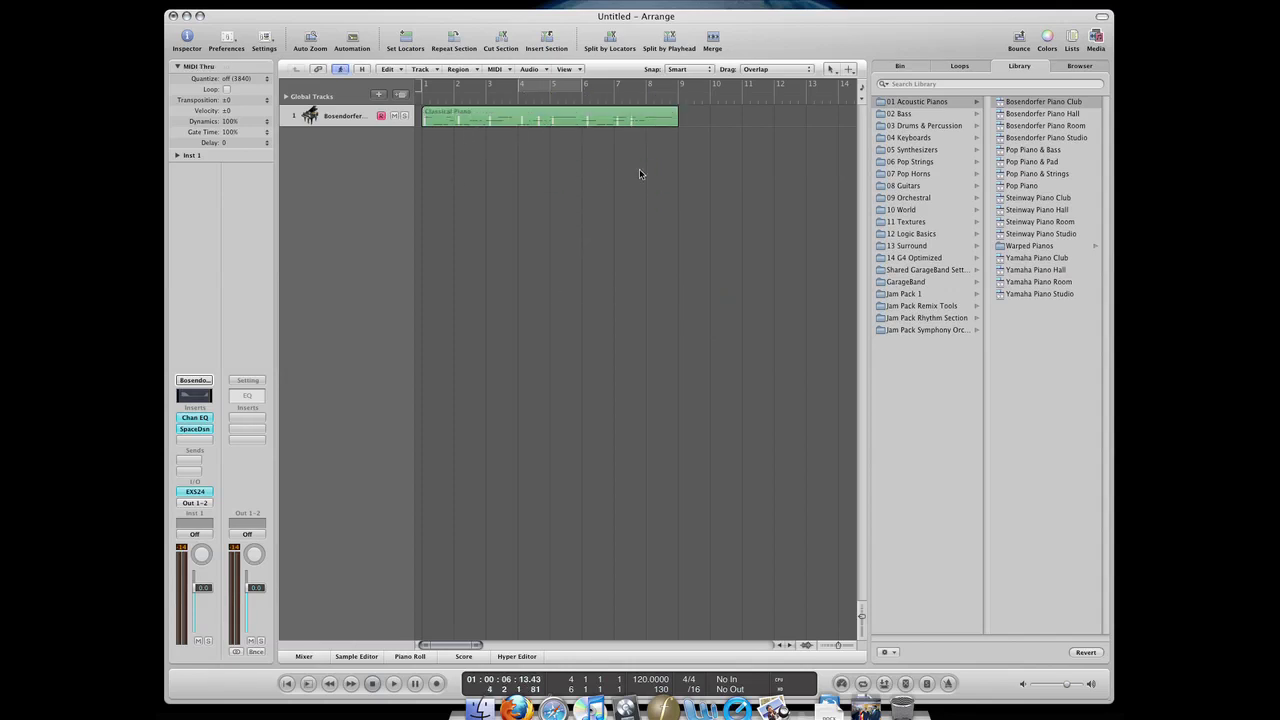
Move the Classical Piano region to about bar 6.5, then return it to bar 1.
drag(725, 124, 657, 175)
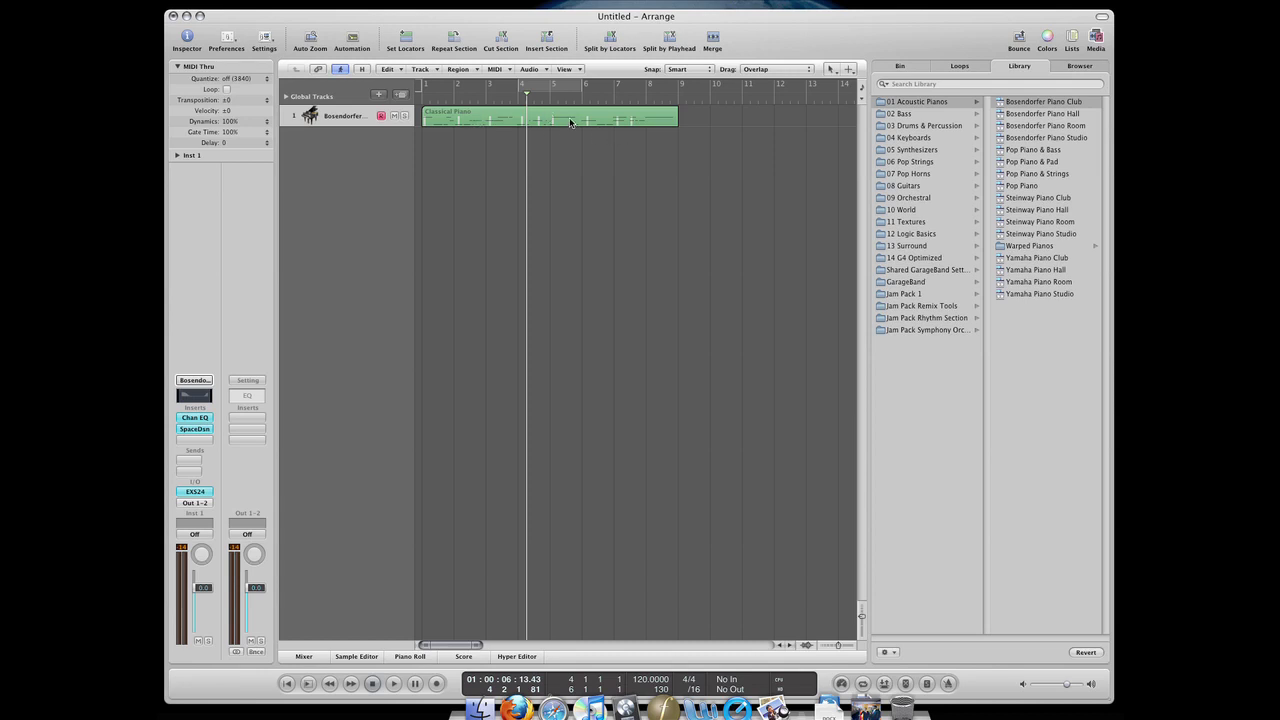
drag(571, 120, 718, 173)
drag(690, 118, 588, 262)
drag(599, 121, 503, 121)
Reposition the playhead in the ruler, leaving it at 5 4 2 161, just before bar 6.
click(598, 104)
click(549, 98)
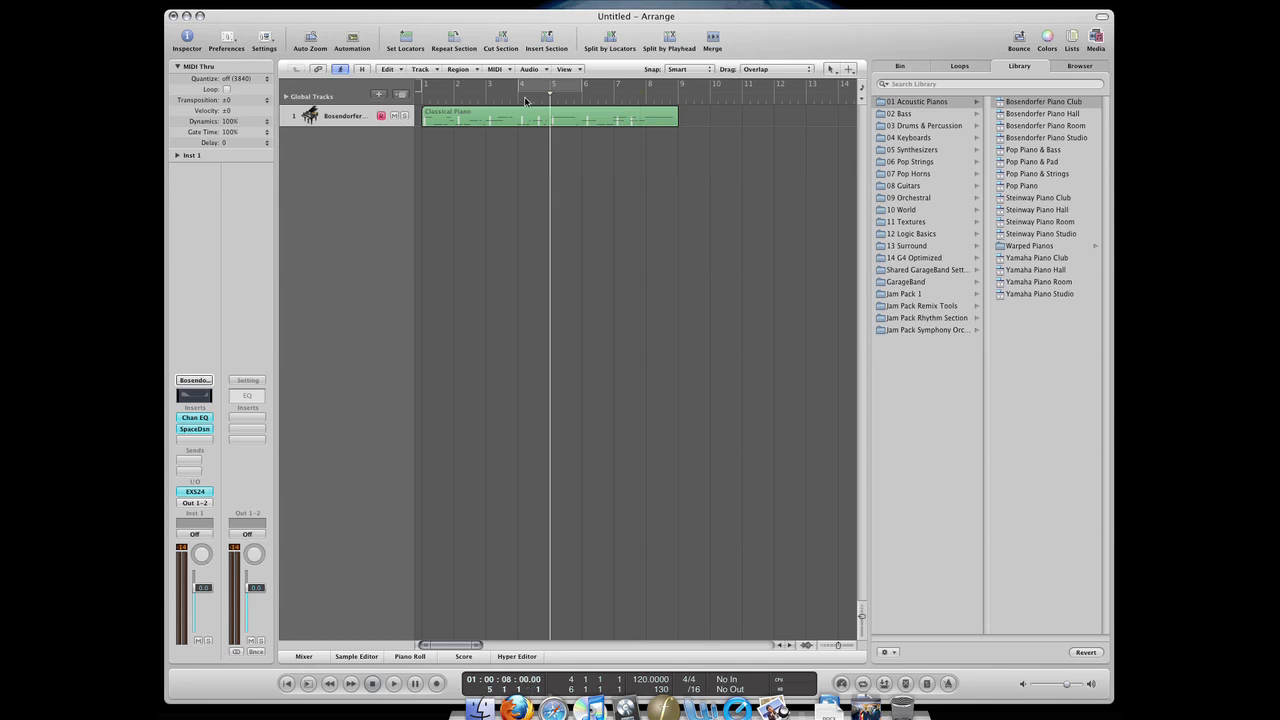
click(528, 98)
click(441, 99)
click(499, 104)
click(579, 104)
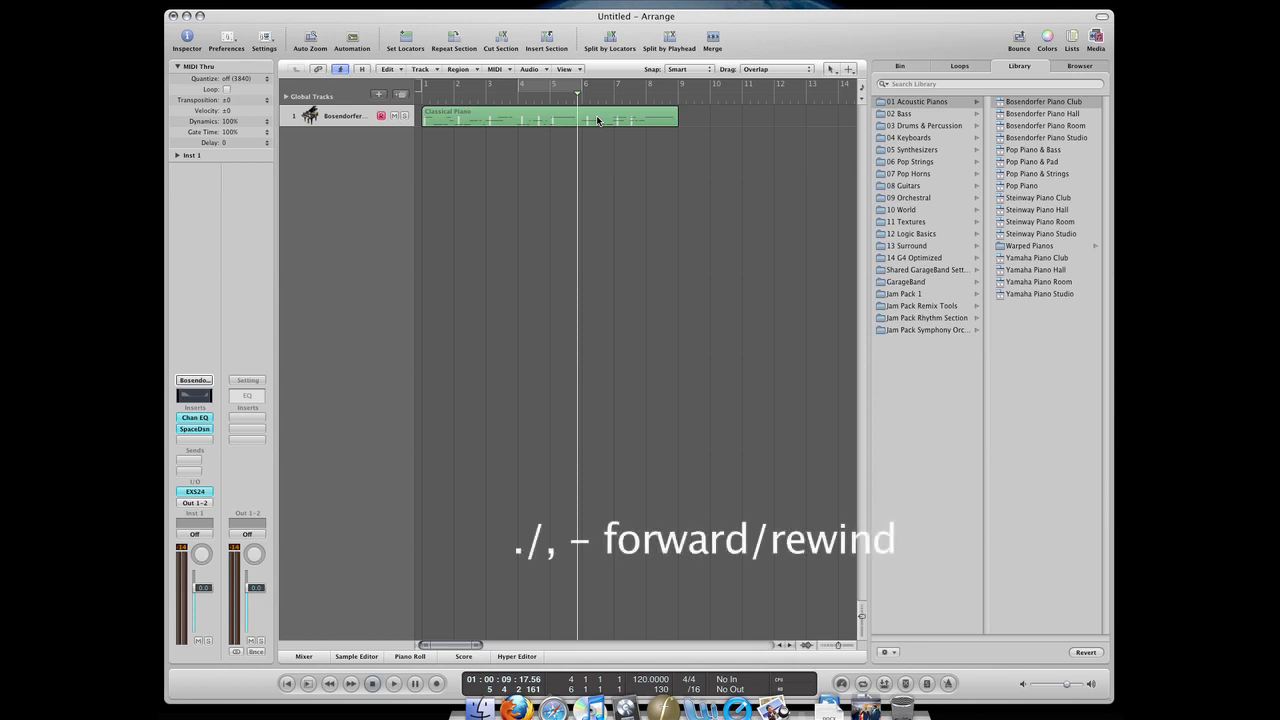
Step the playhead backward and forward one bar at a time with the comma and period keys.
key(comma)
key(comma)
key(comma)
key(comma)
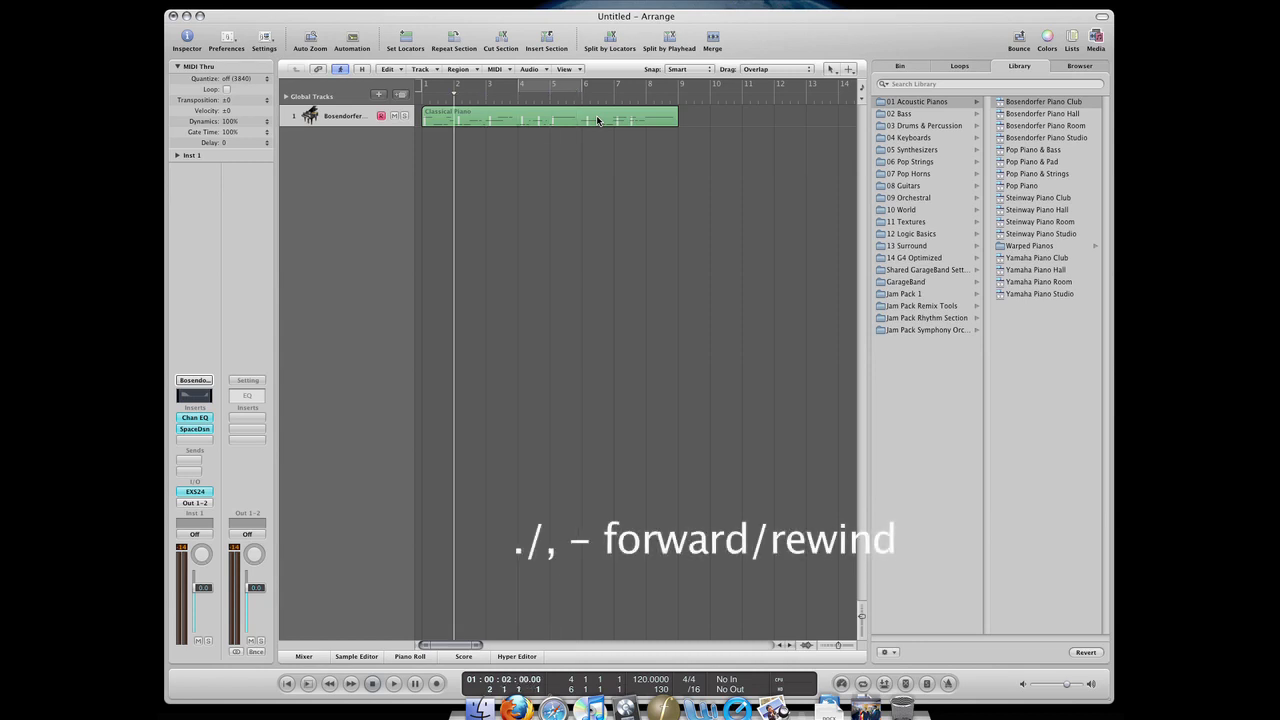
key(period)
key(period)
key(period)
key(period)
key(period)
key(period)
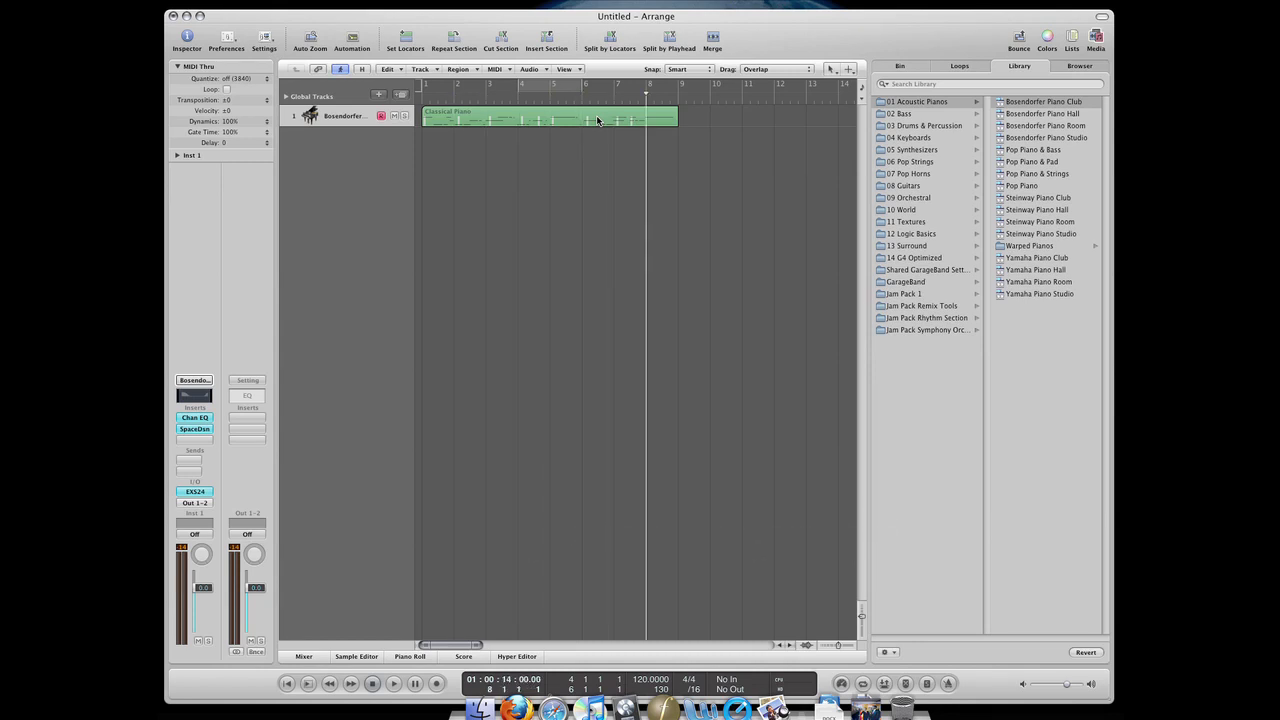
key(comma)
key(comma)
key(comma)
key(comma)
key(comma)
key(period)
key(period)
key(period)
key(period)
key(period)
key(comma)
key(comma)
key(comma)
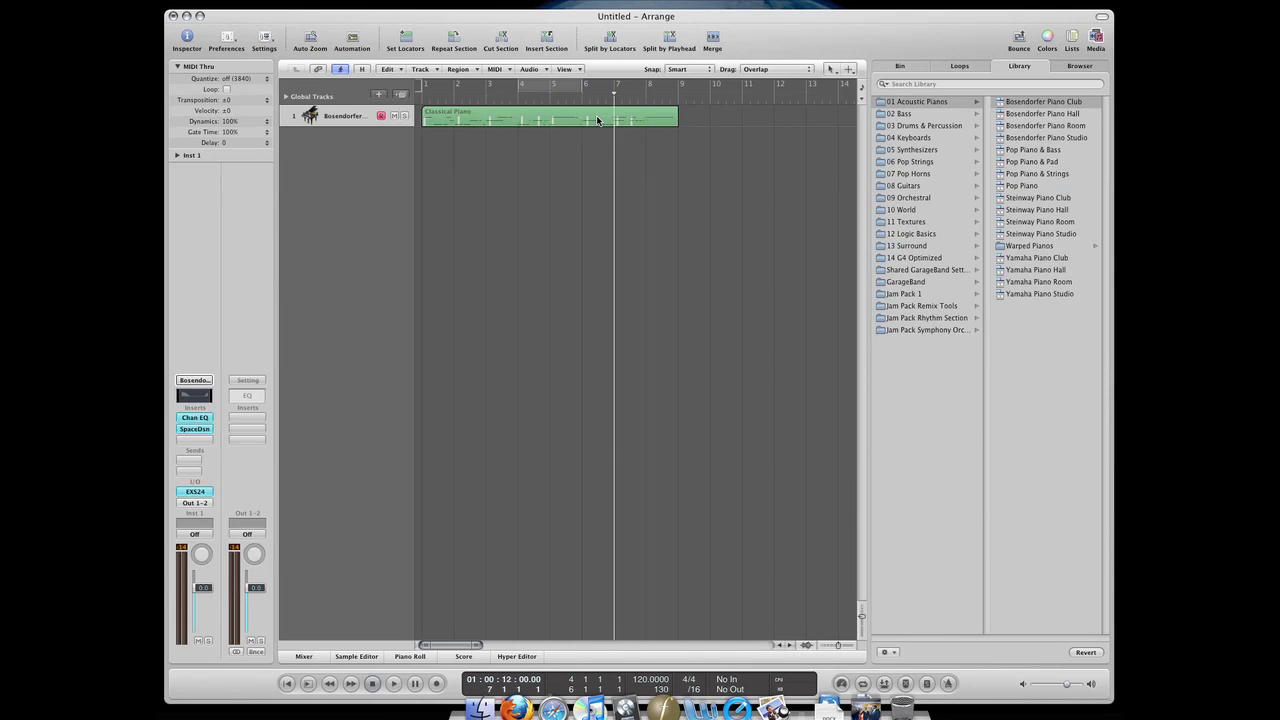
key(comma)
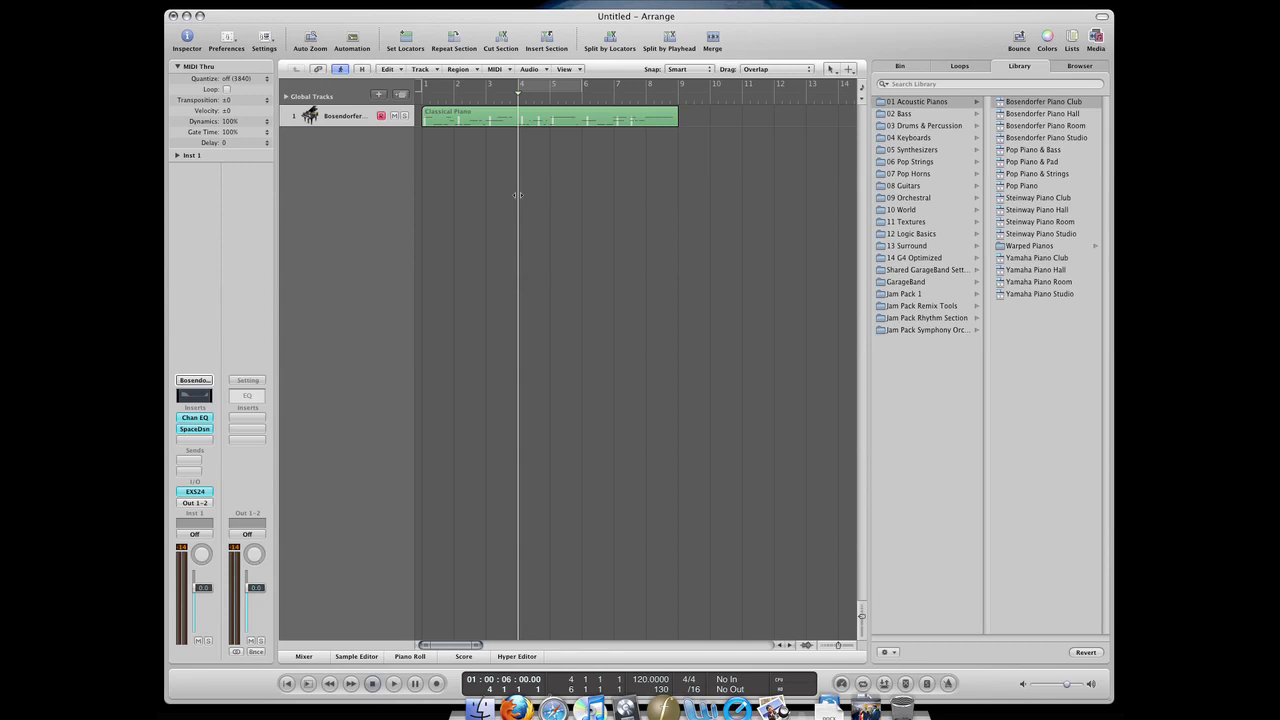
Play and stop from bar 4 twice, then play from the beginning and stop early in bar 3.
key(space)
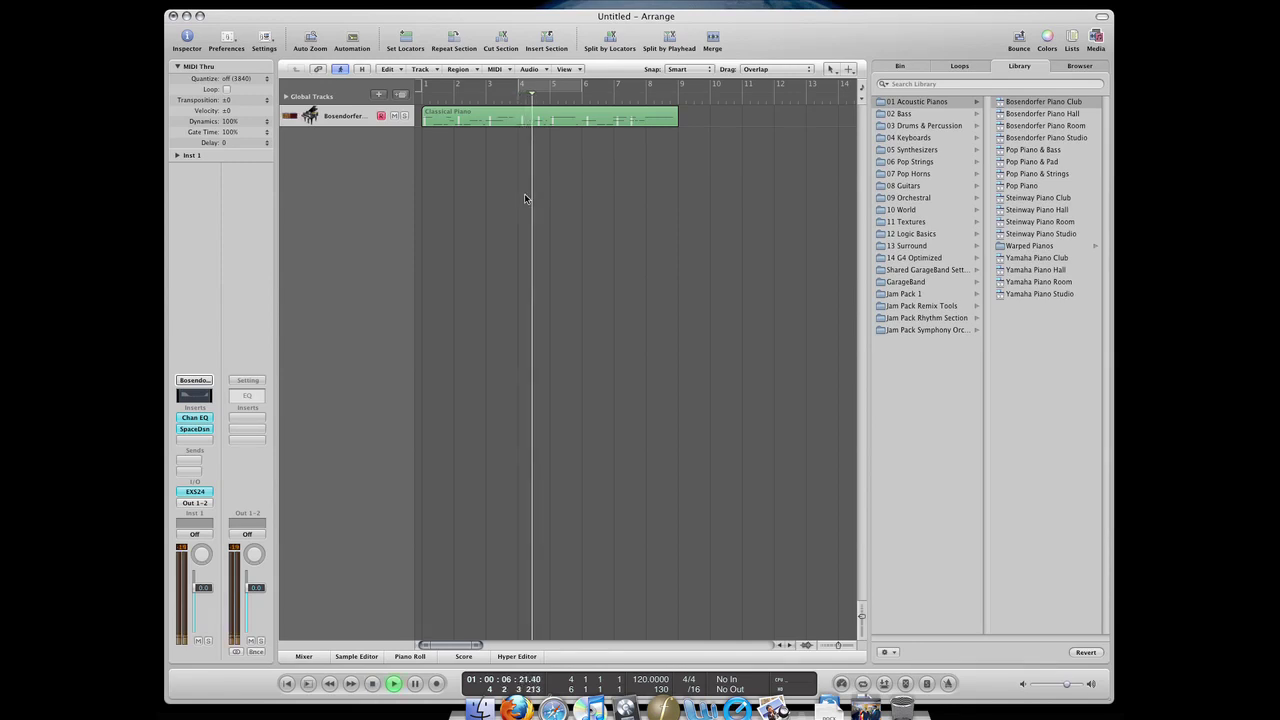
key(space)
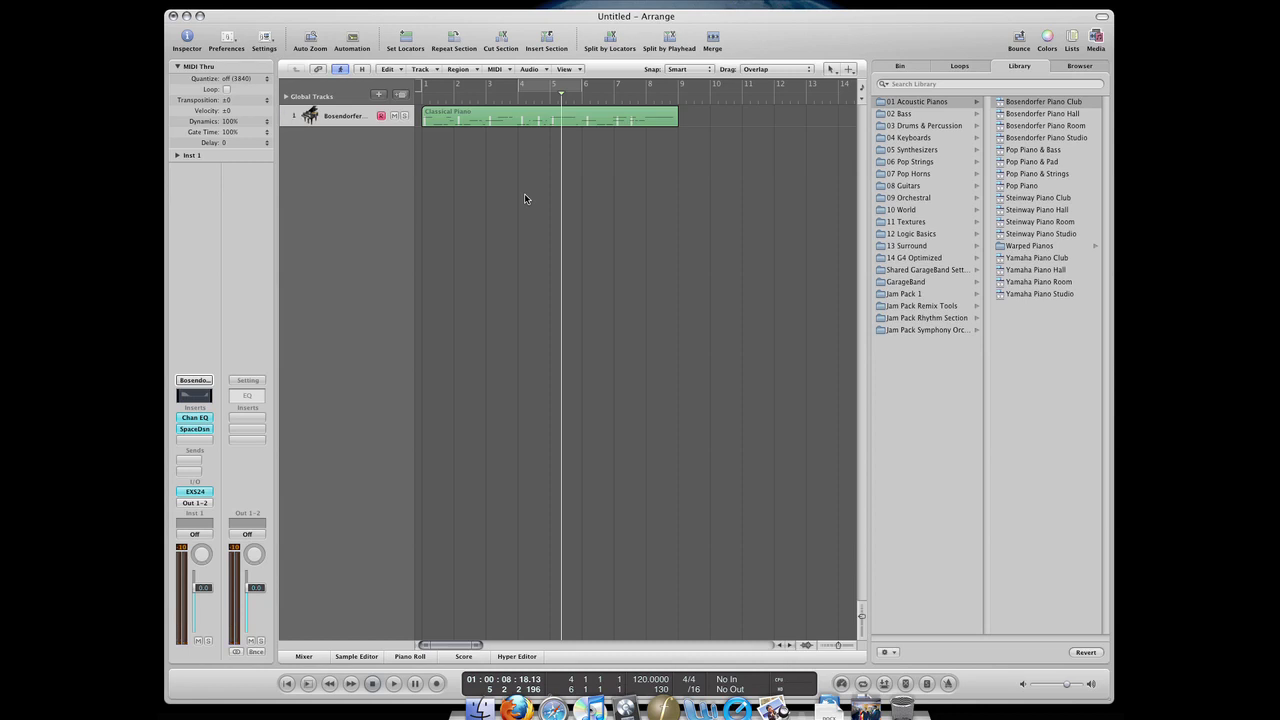
key(space)
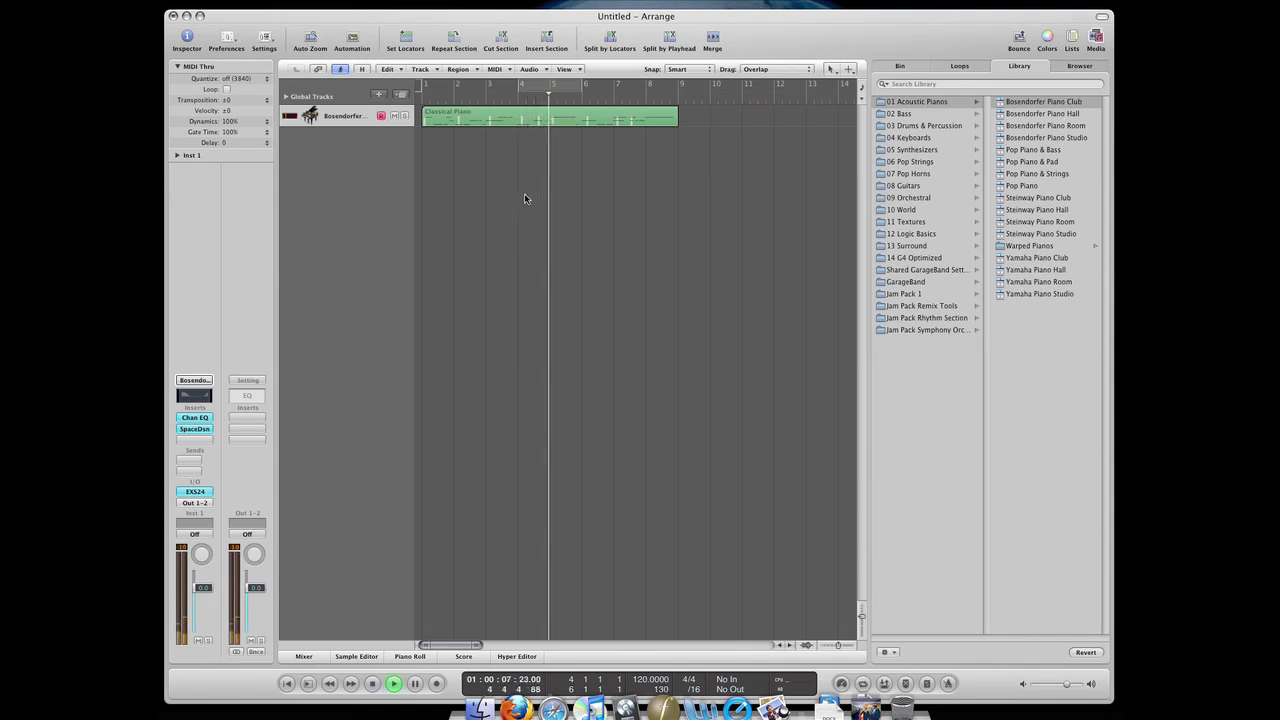
key(space)
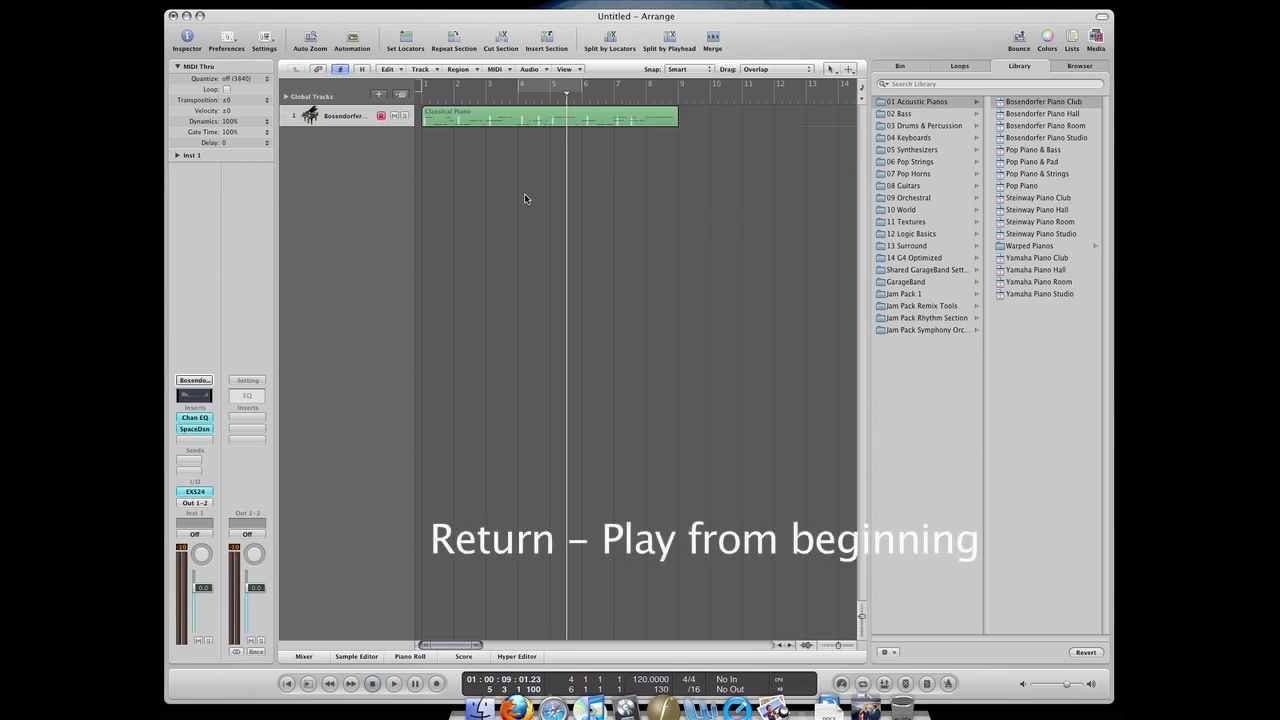
key(Return)
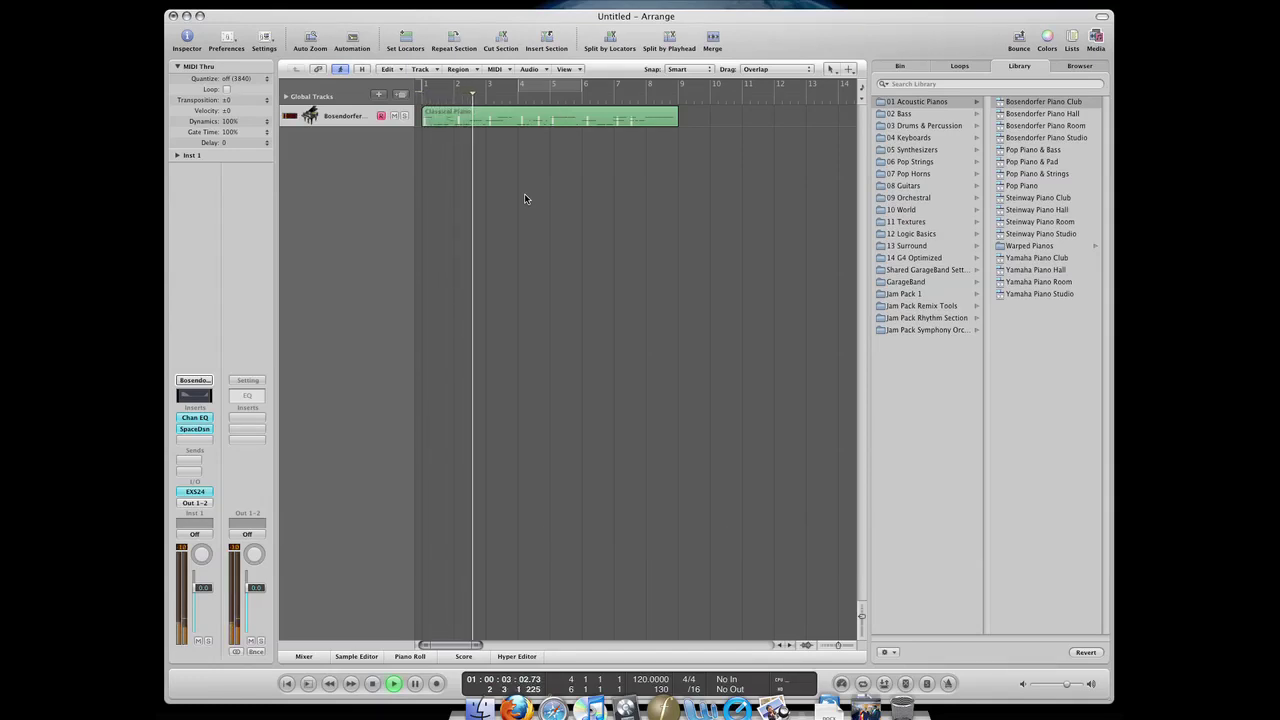
key(space)
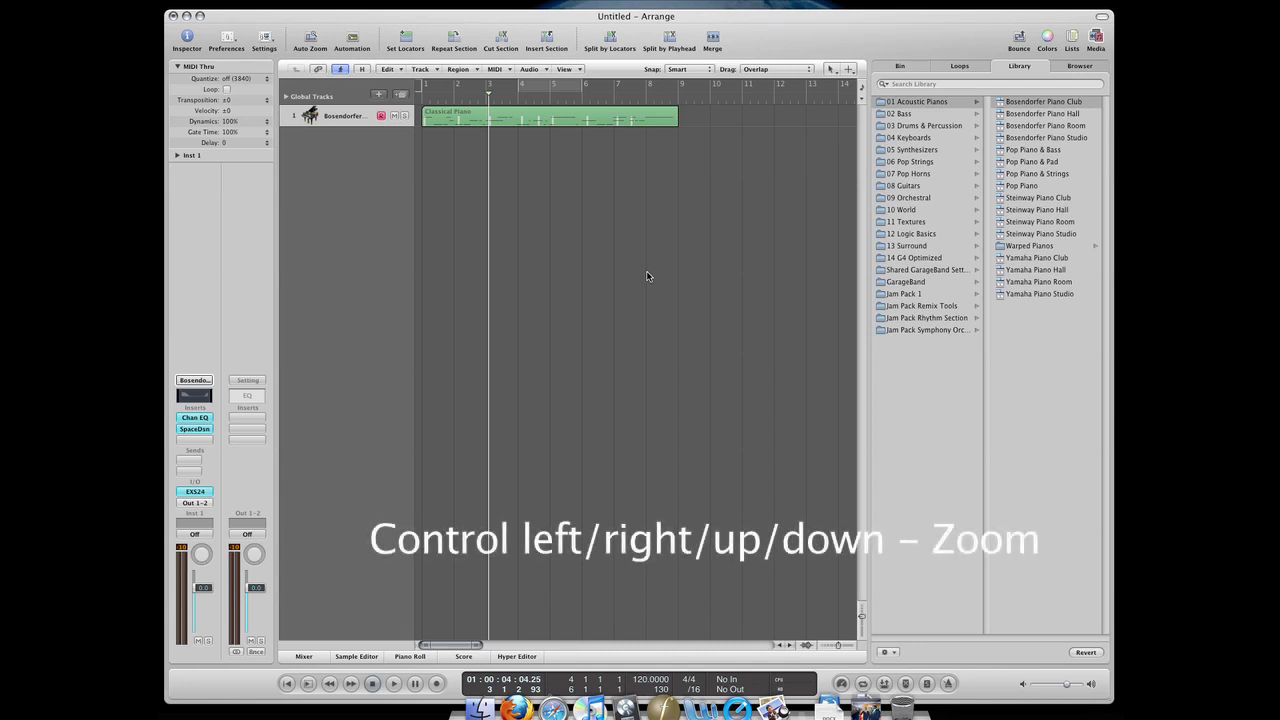
Zoom the timeline out and in and adjust the Bosendorfer track height, ending at bars 1–14.
key(ctrl+Left)
key(ctrl+Left)
key(ctrl+Left)
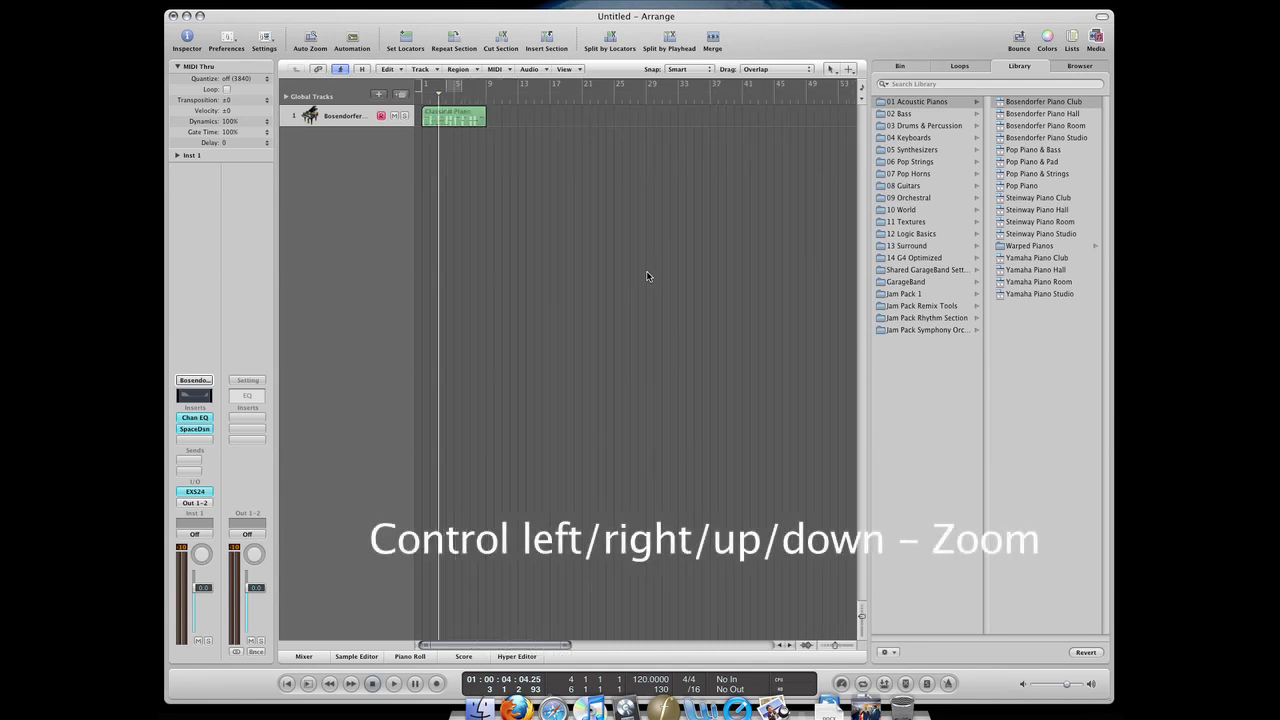
key(ctrl+Right)
key(ctrl+Right)
key(ctrl+Right)
key(ctrl+Right)
key(ctrl+Right)
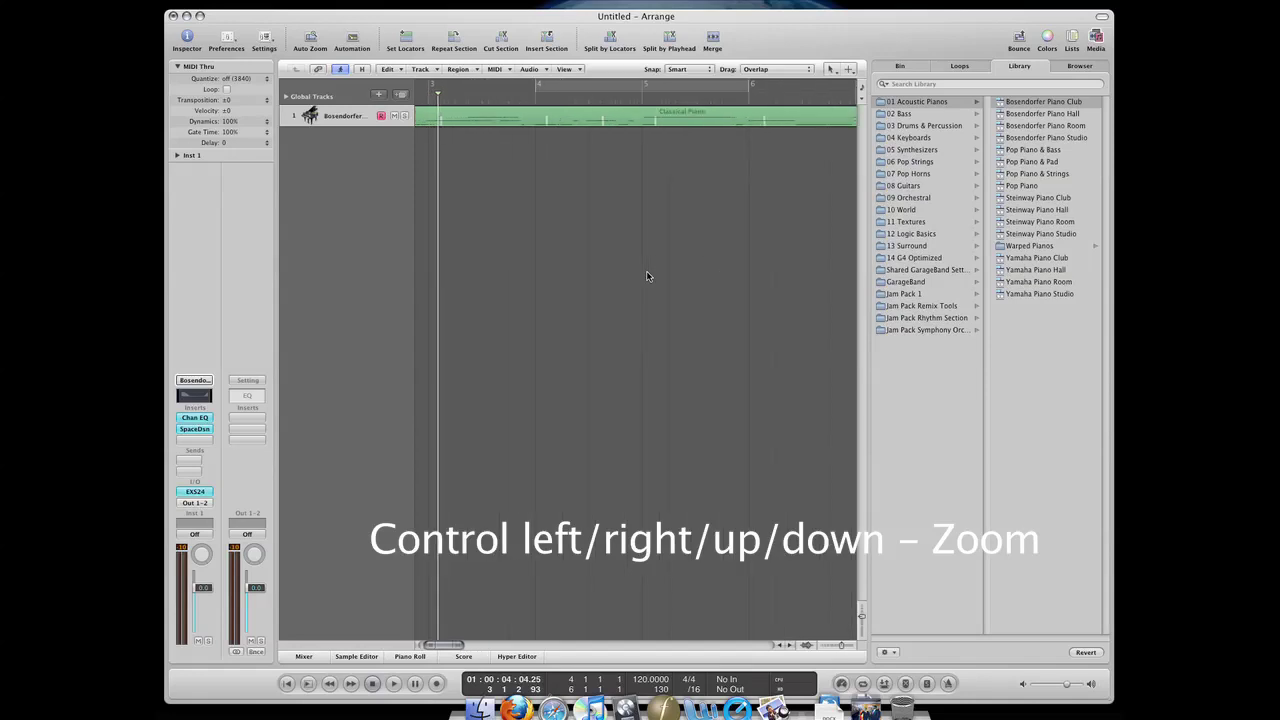
key(ctrl+Up)
key(ctrl+Up)
key(ctrl+Up)
key(ctrl+Up)
key(ctrl+Down)
key(ctrl+Down)
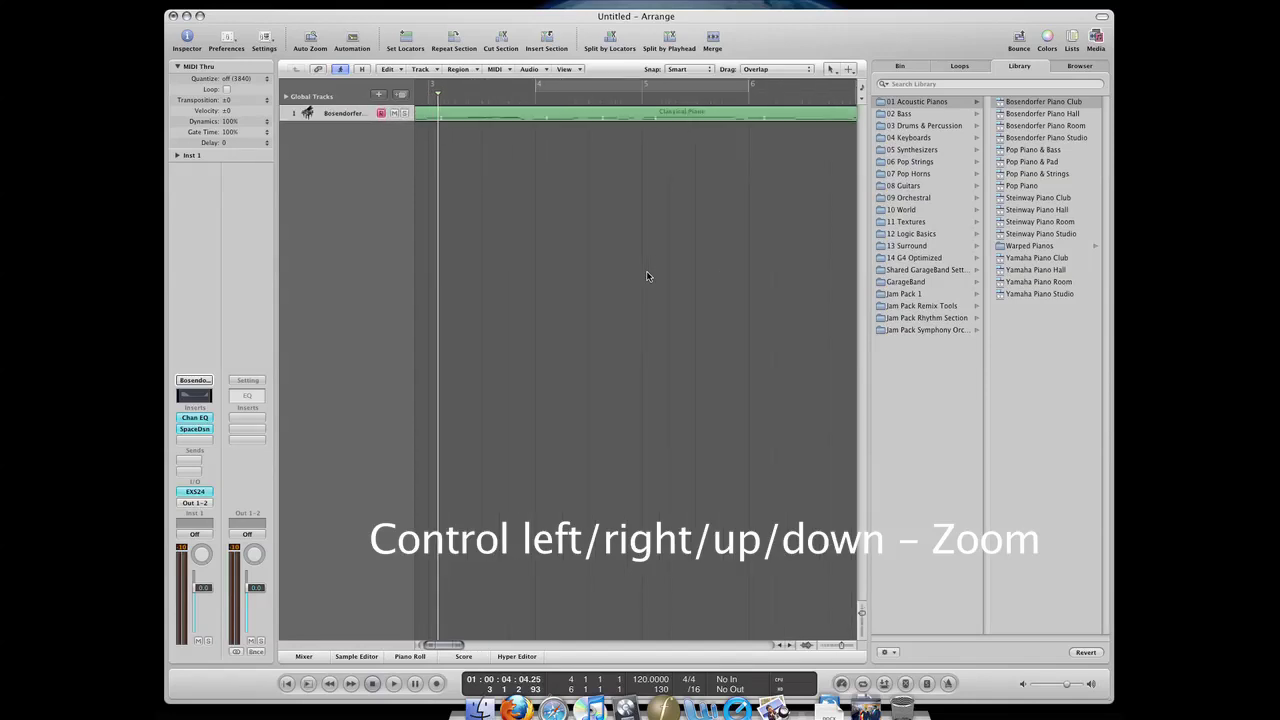
key(ctrl+Down)
key(ctrl+Down)
key(ctrl+Down)
key(ctrl+Down)
key(ctrl+Down)
key(ctrl+Left)
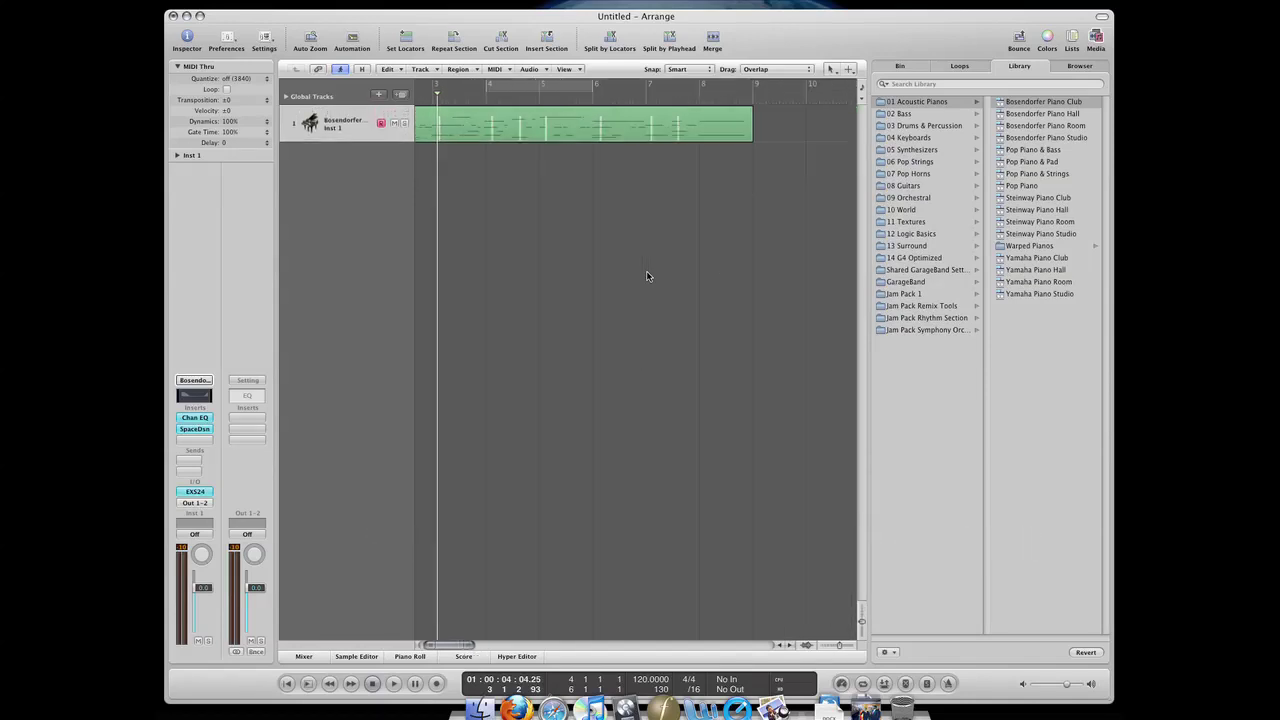
key(ctrl+Left)
Move the playhead to various positions between bars 1 and 8 in the bar ruler.
scroll(642, 269, left, 2)
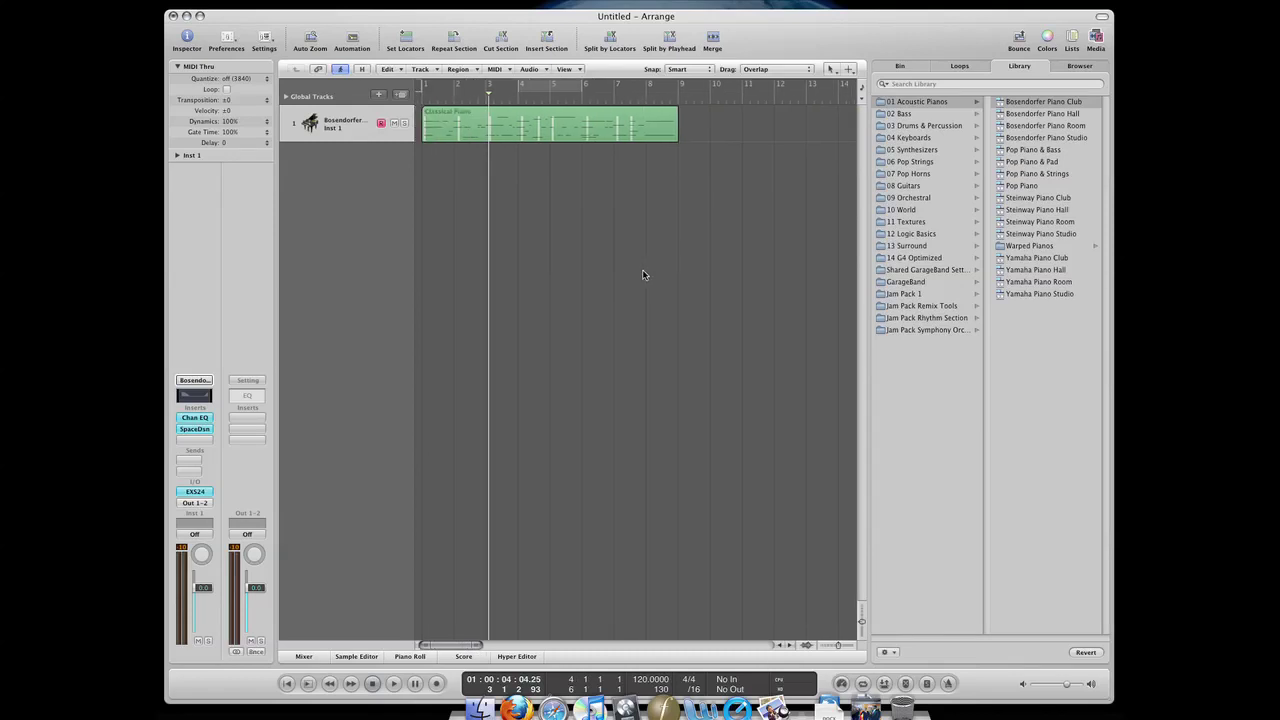
click(523, 97)
click(562, 103)
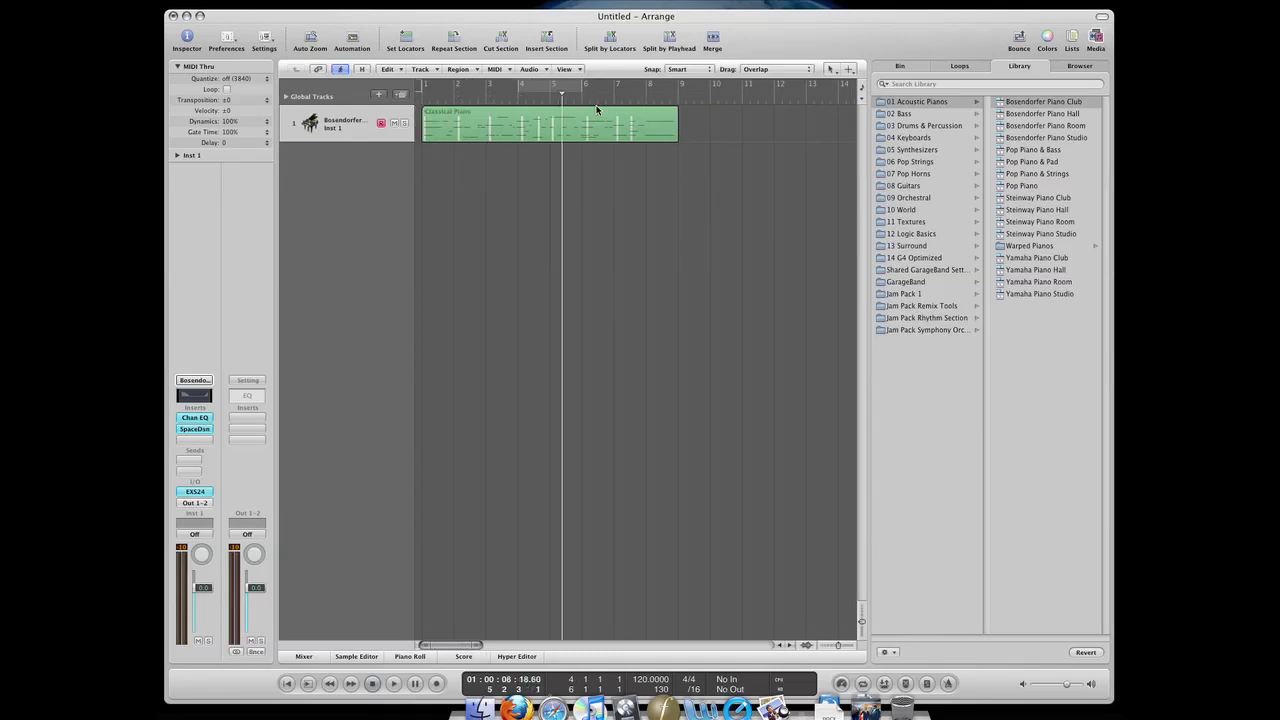
click(607, 100)
click(517, 97)
click(440, 96)
click(486, 97)
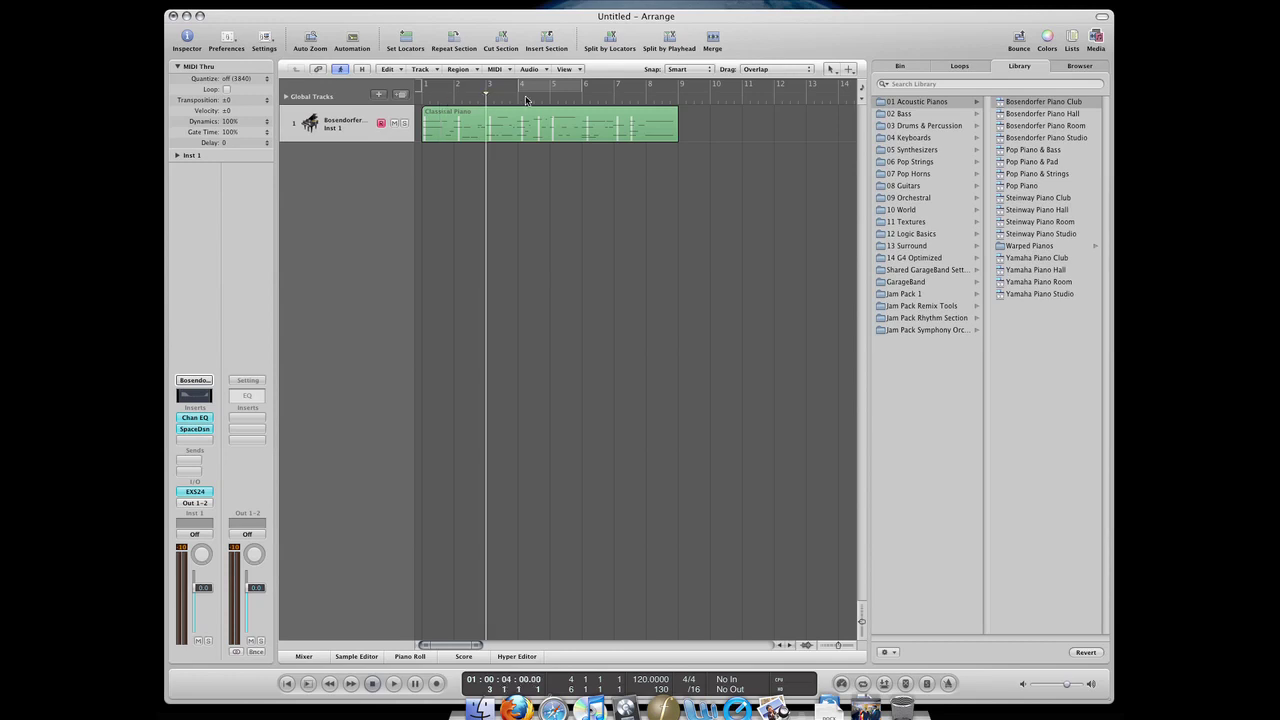
click(540, 97)
click(558, 98)
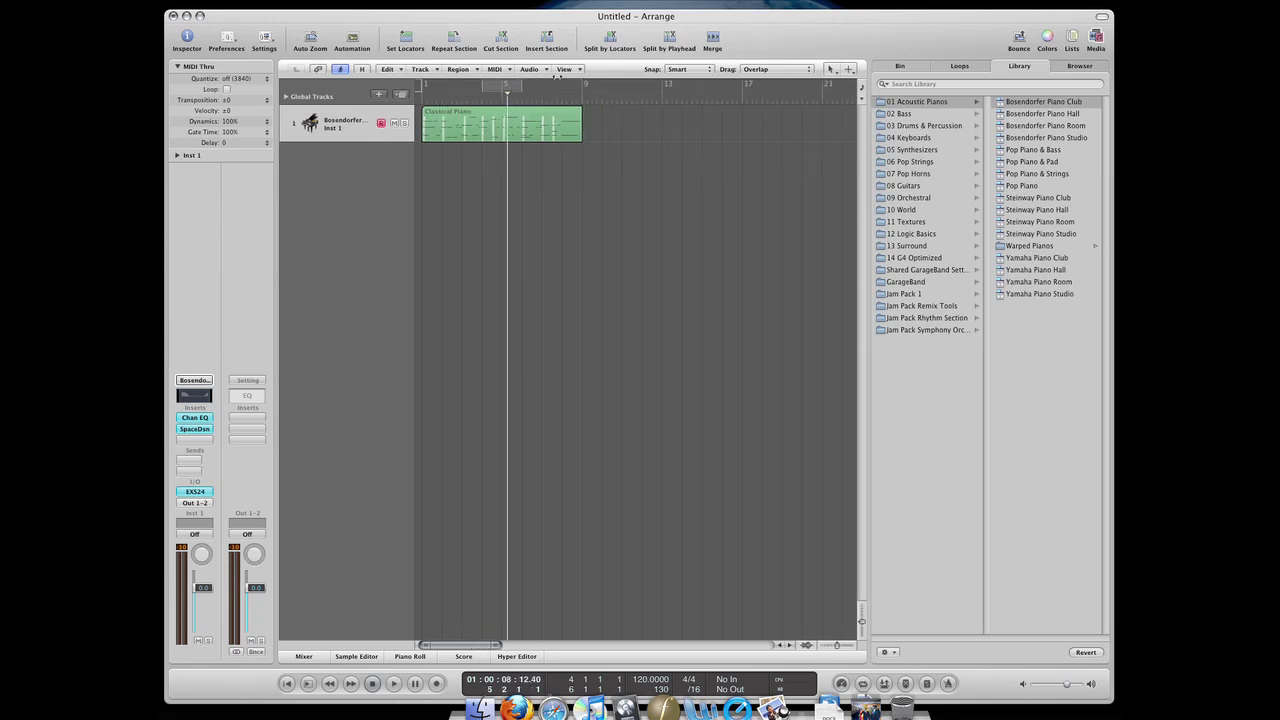
click(557, 82)
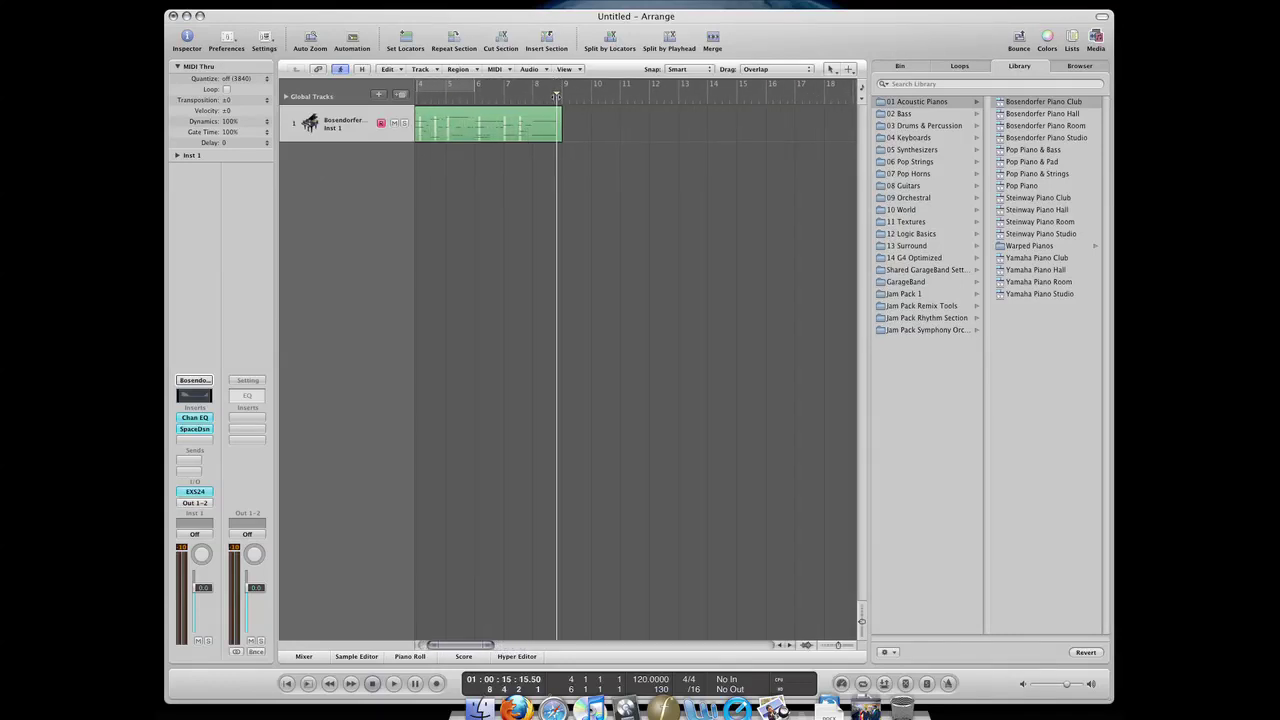
Zoom in and out around the playhead near bar 8, then return it to 1 1 1 1.
key(ctrl+Right)
key(ctrl+Right)
key(ctrl+Right)
key(ctrl+Right)
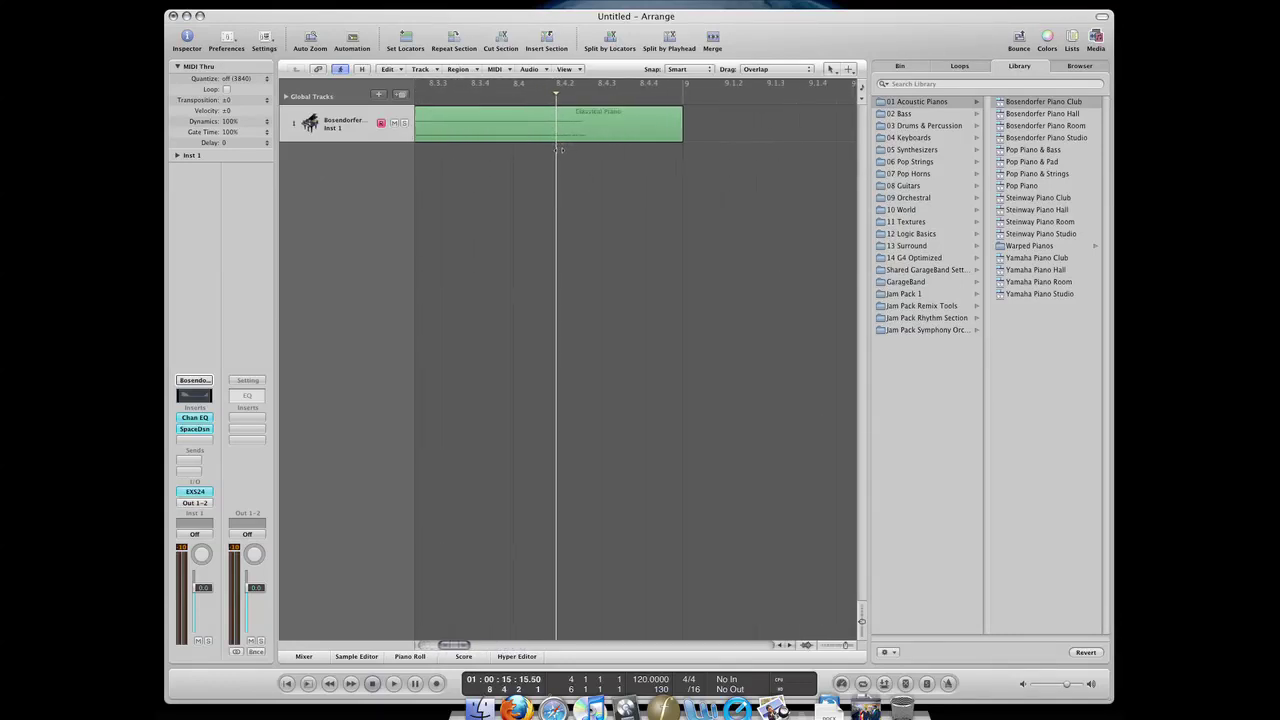
key(ctrl+Left)
key(ctrl+Left)
key(ctrl+Left)
key(ctrl+Left)
click(533, 92)
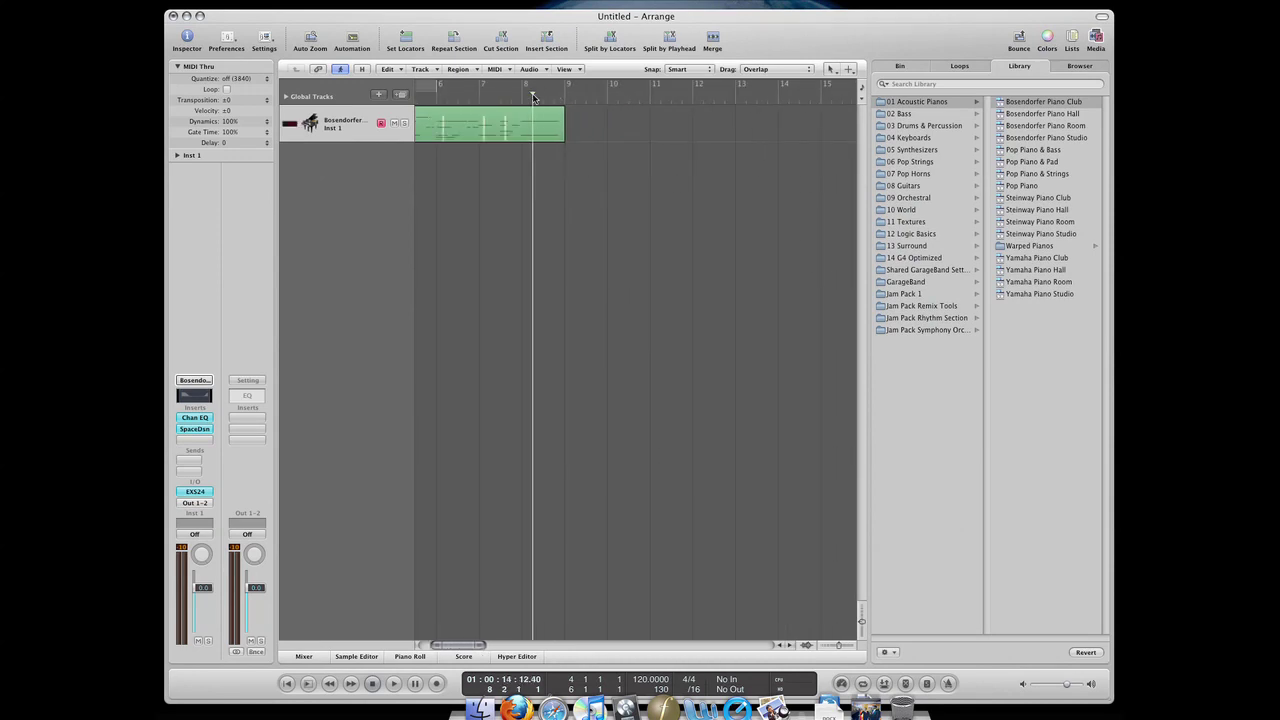
click(554, 100)
key(Return)
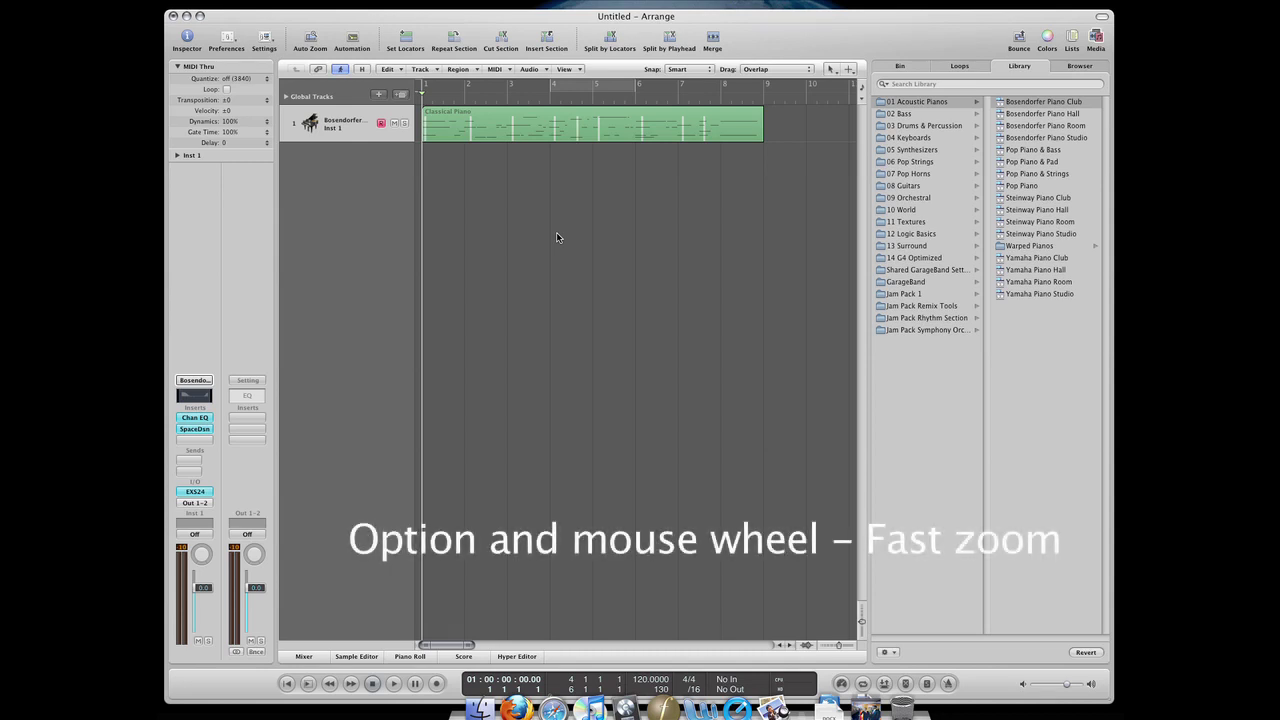
Option-scroll zoom until the tall Bosendorfer track shows the Classical Piano region across bars 1–9.
scroll(557, 237, up, 5)
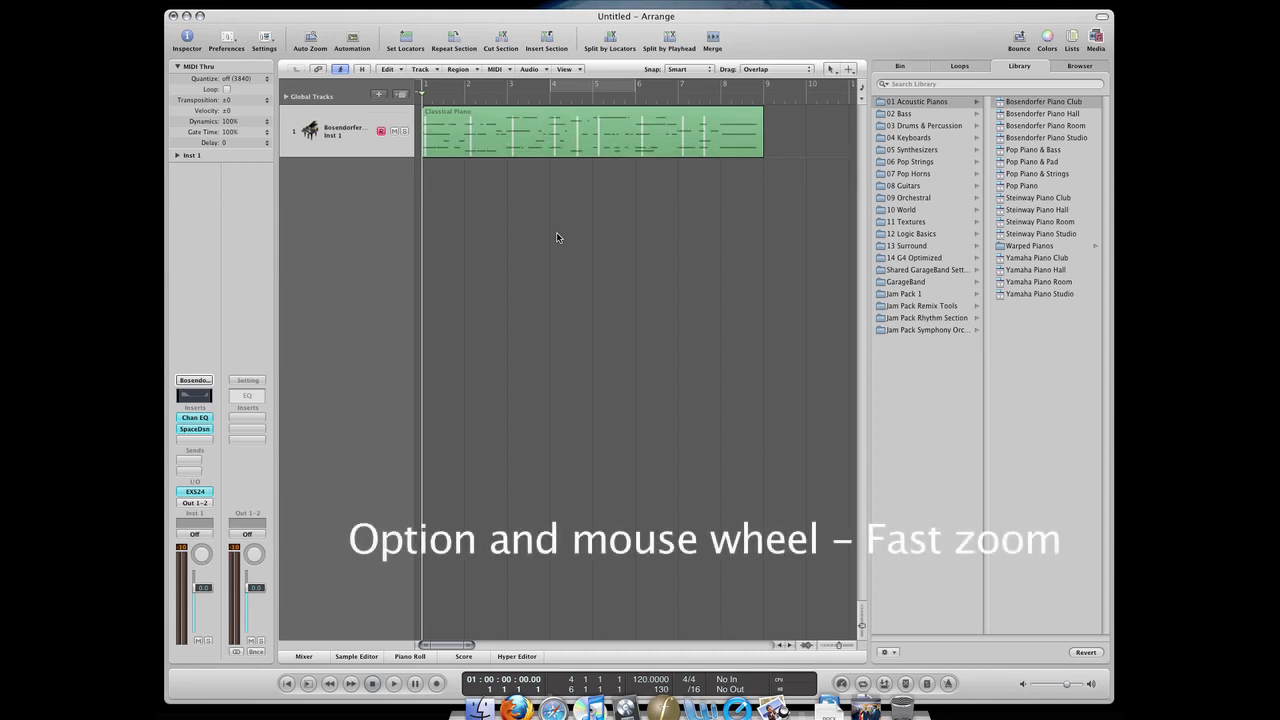
scroll(556, 232, down, 5)
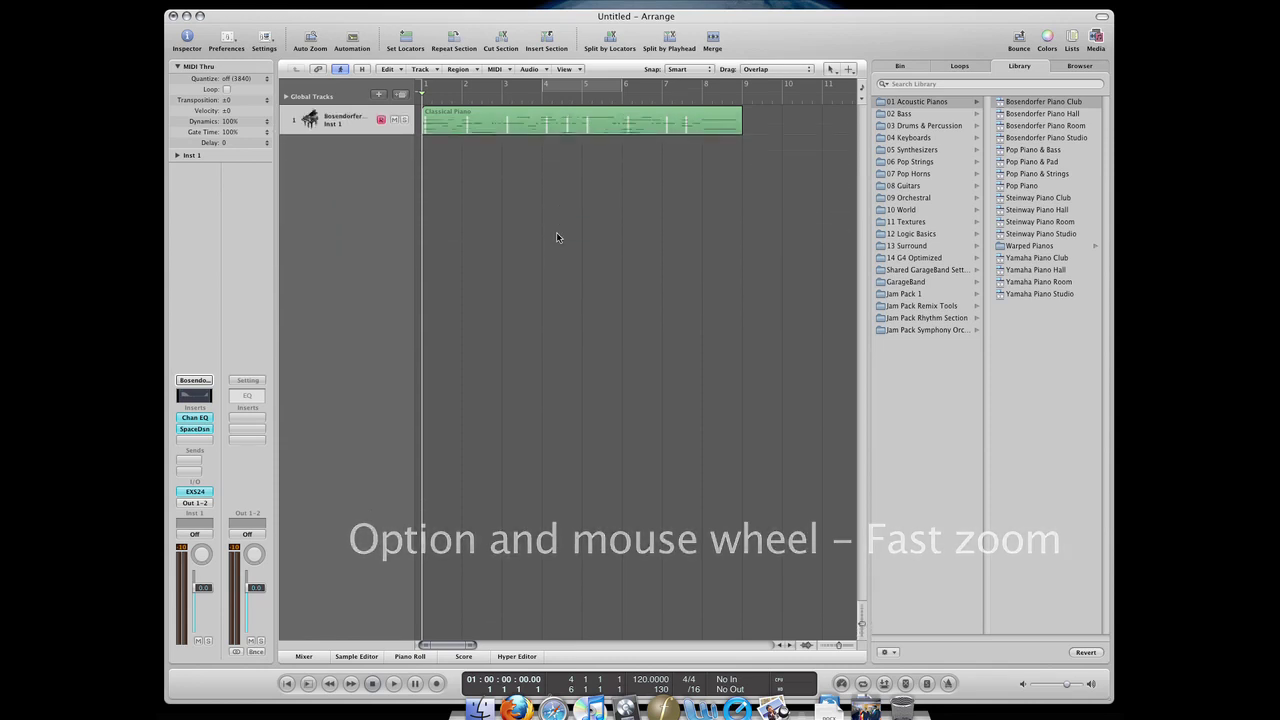
scroll(556, 236, up, 3)
scroll(556, 236, down, 4)
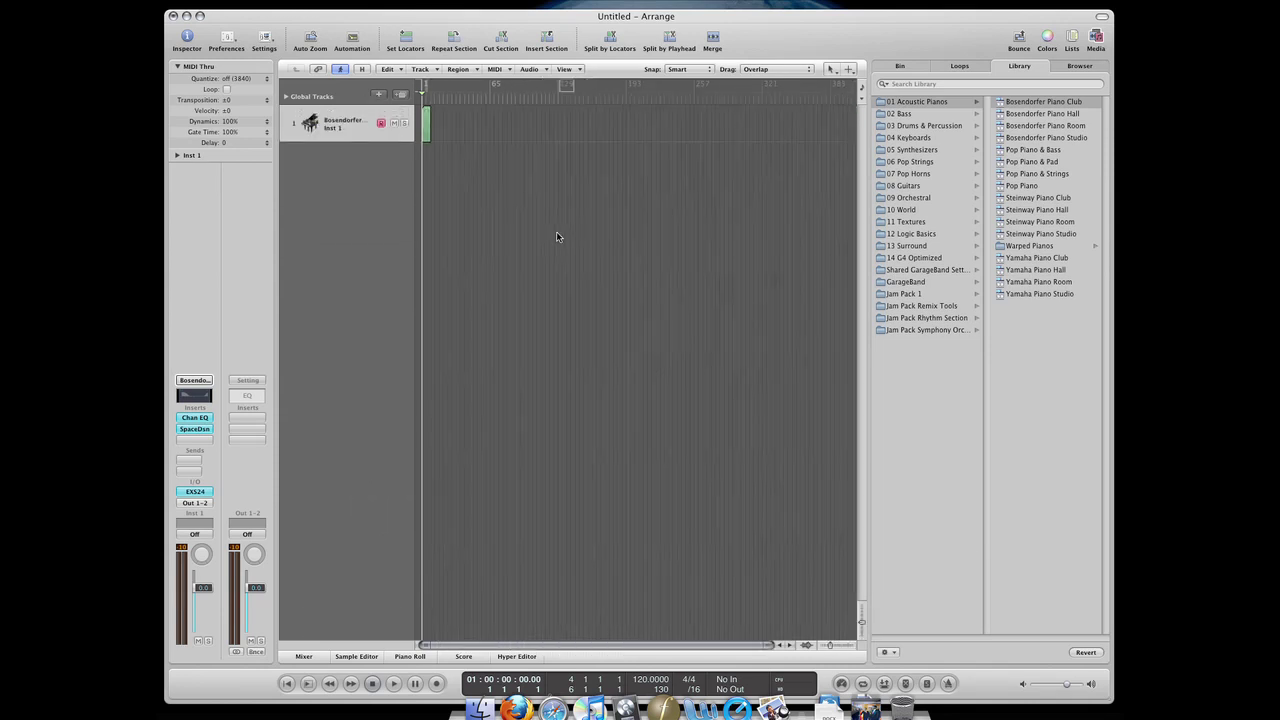
scroll(556, 236, up, 3)
scroll(556, 236, down, 3)
scroll(557, 237, up, 3)
scroll(557, 237, down, 3)
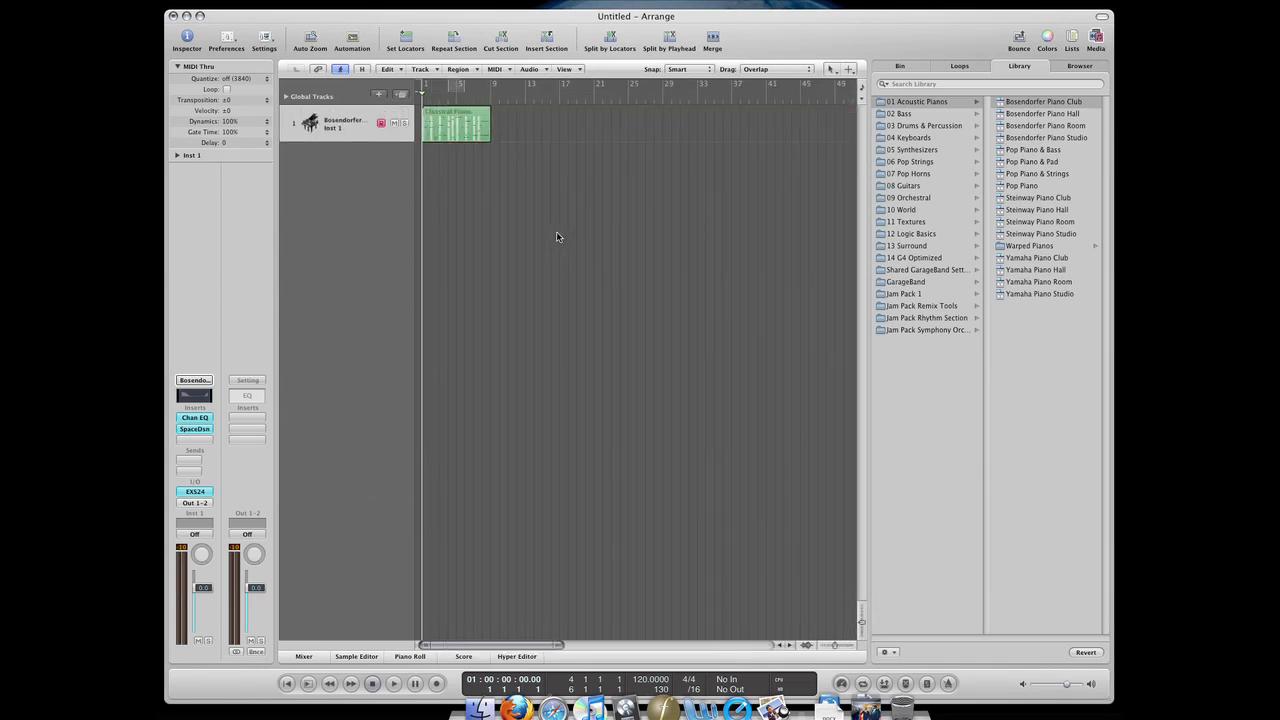
scroll(557, 237, up, 3)
scroll(557, 237, down, 4)
scroll(557, 237, up, 3)
scroll(557, 237, down, 4)
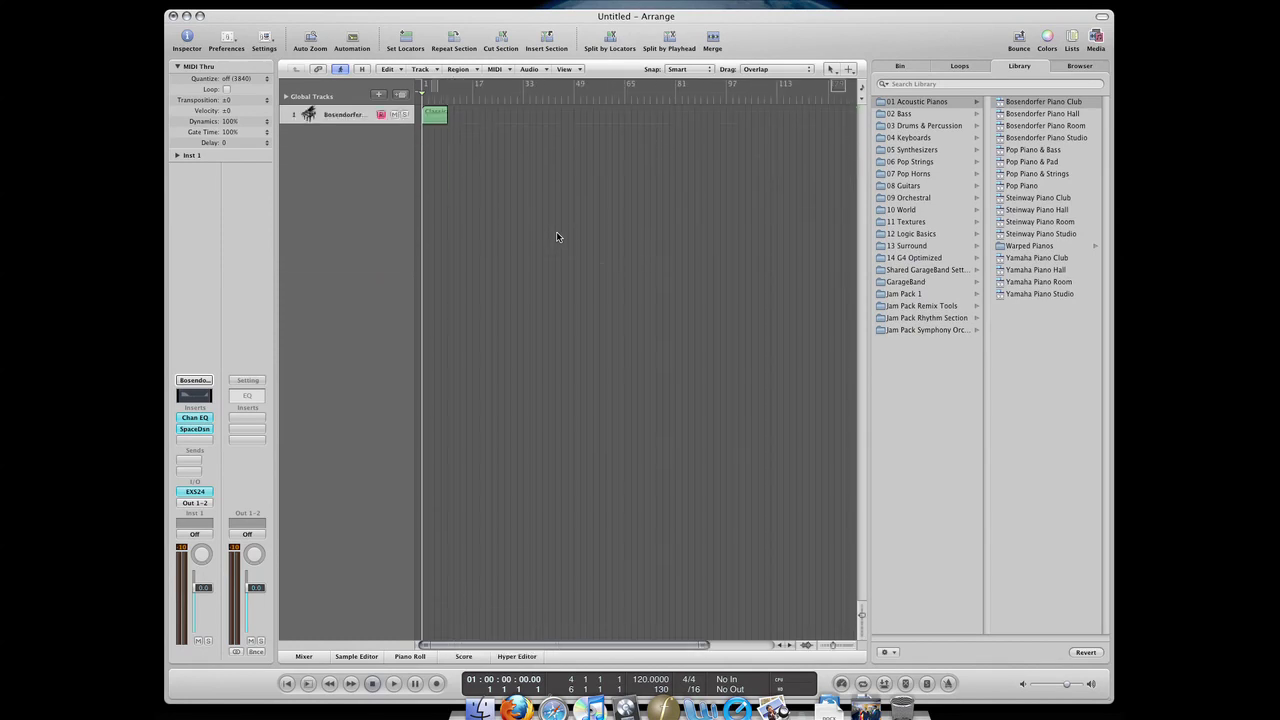
scroll(557, 237, up, 4)
scroll(557, 237, down, 4)
scroll(557, 237, up, 4)
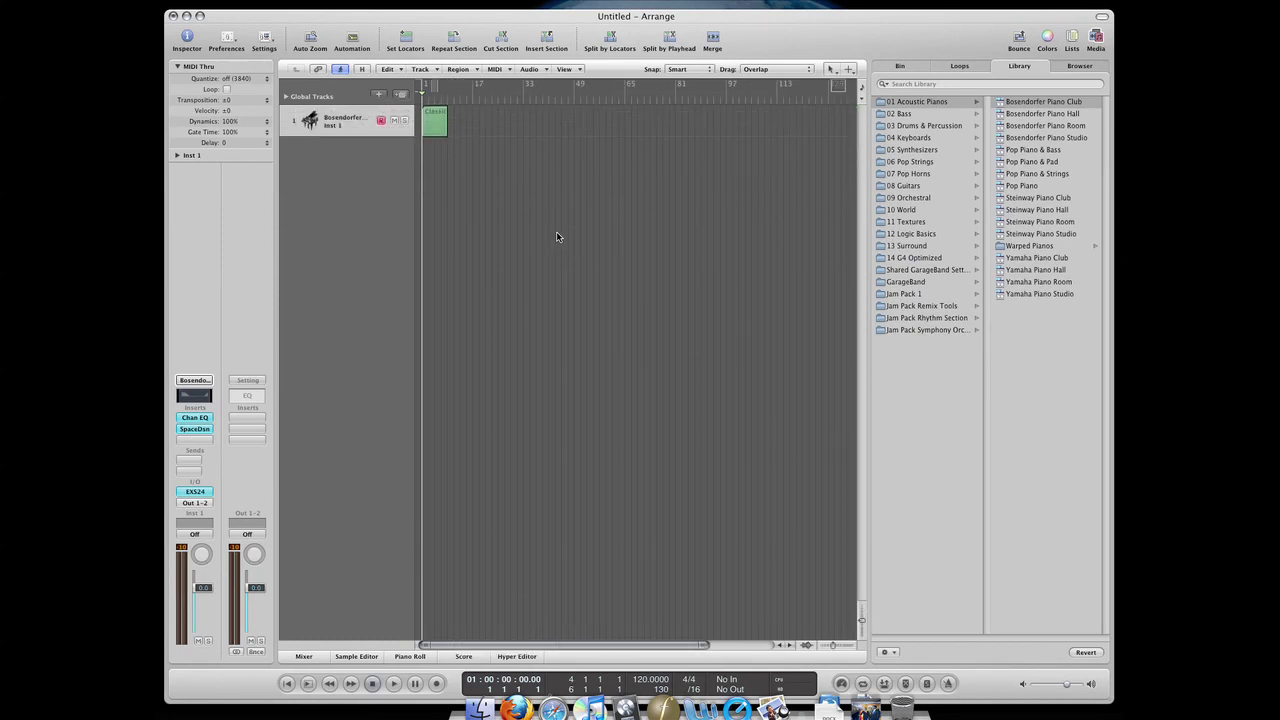
scroll(557, 237, down, 4)
scroll(557, 237, up, 4)
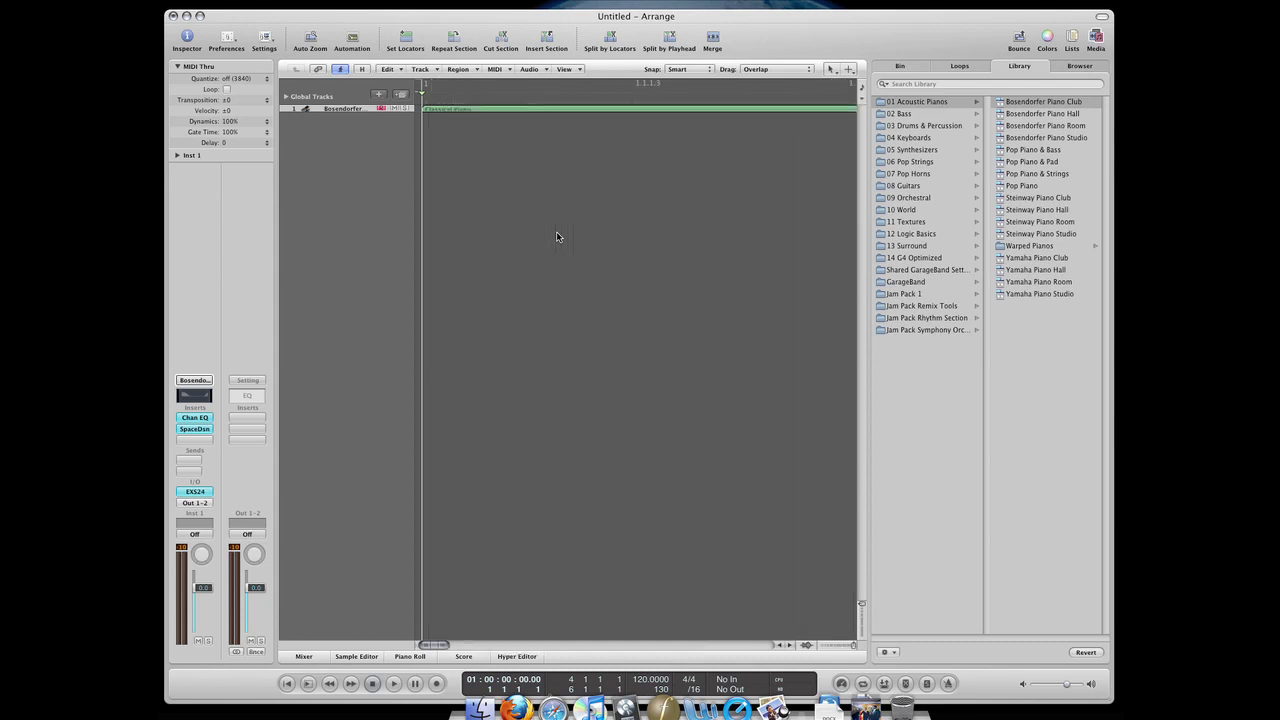
scroll(557, 237, down, 4)
scroll(557, 237, up, 4)
scroll(557, 237, down, 4)
scroll(557, 237, up, 4)
scroll(557, 237, down, 4)
scroll(558, 237, up, 4)
scroll(558, 237, up, 4)
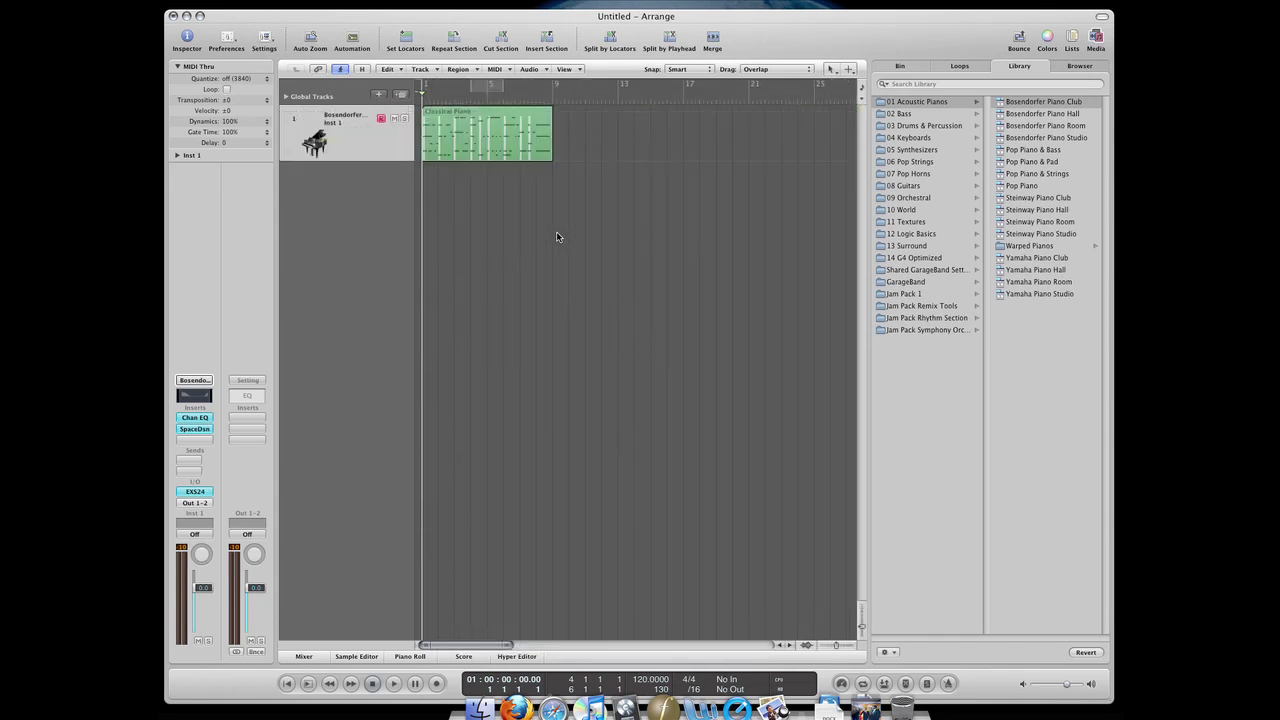
scroll(557, 237, up, 3)
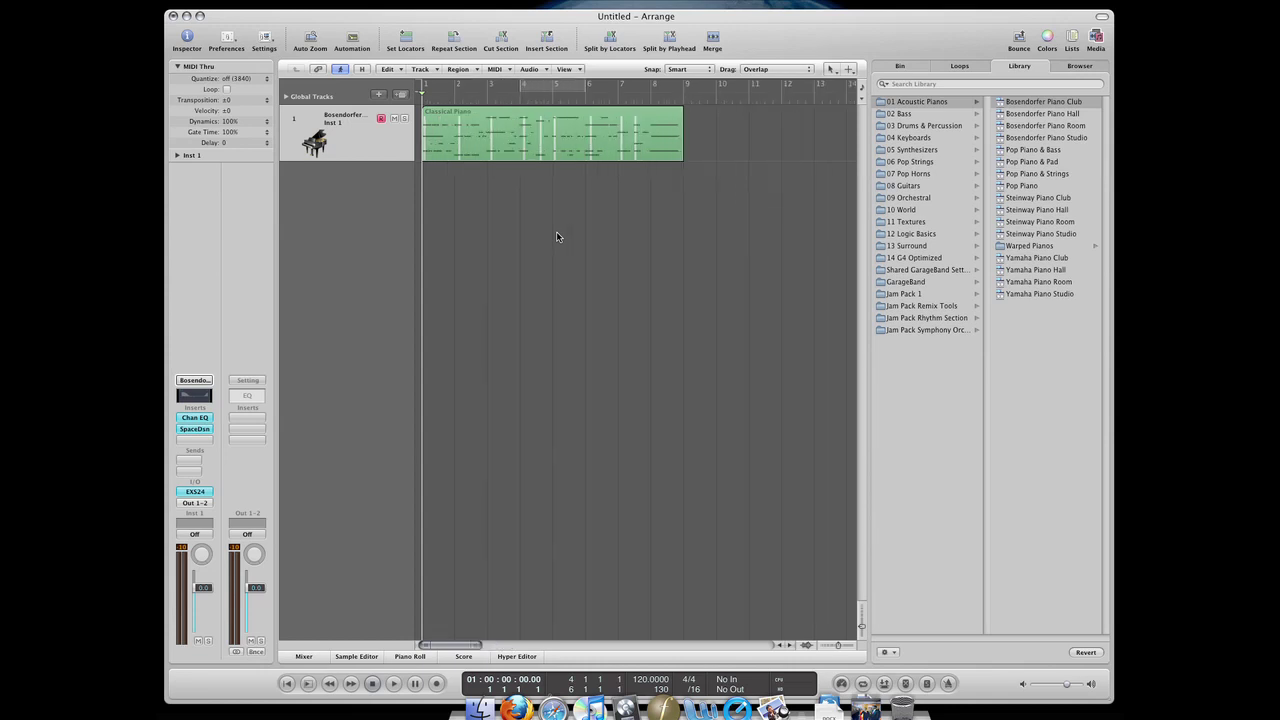
drag(508, 232, 570, 292)
Hide the Library with F so the arrange area widens to show bars 1–21.
key(f)
key(f)
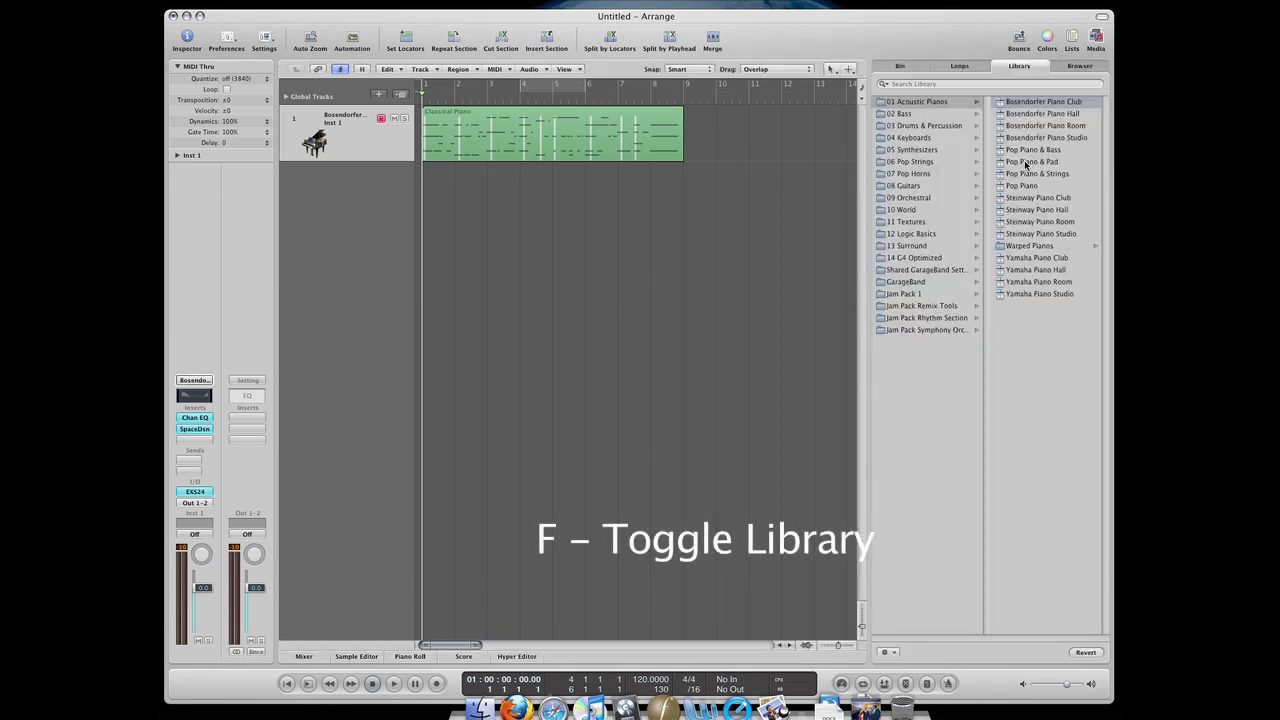
key(f)
key(f)
key(f)
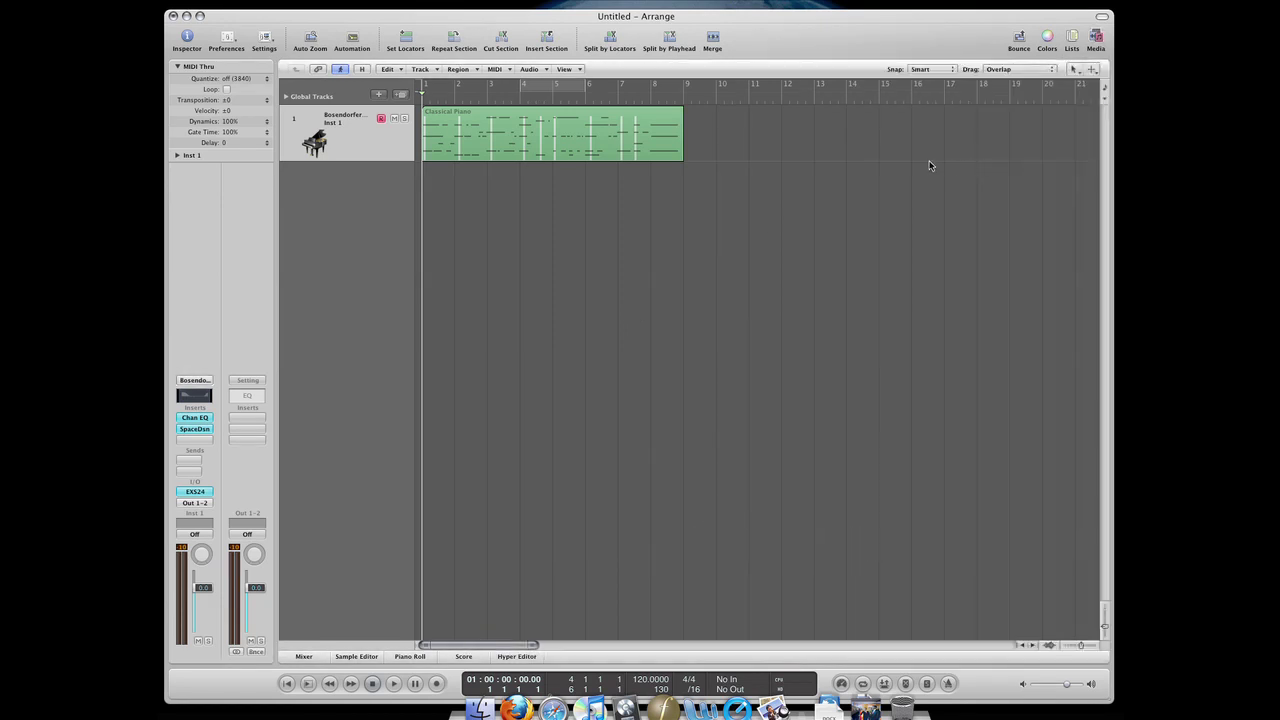
drag(838, 196, 718, 410)
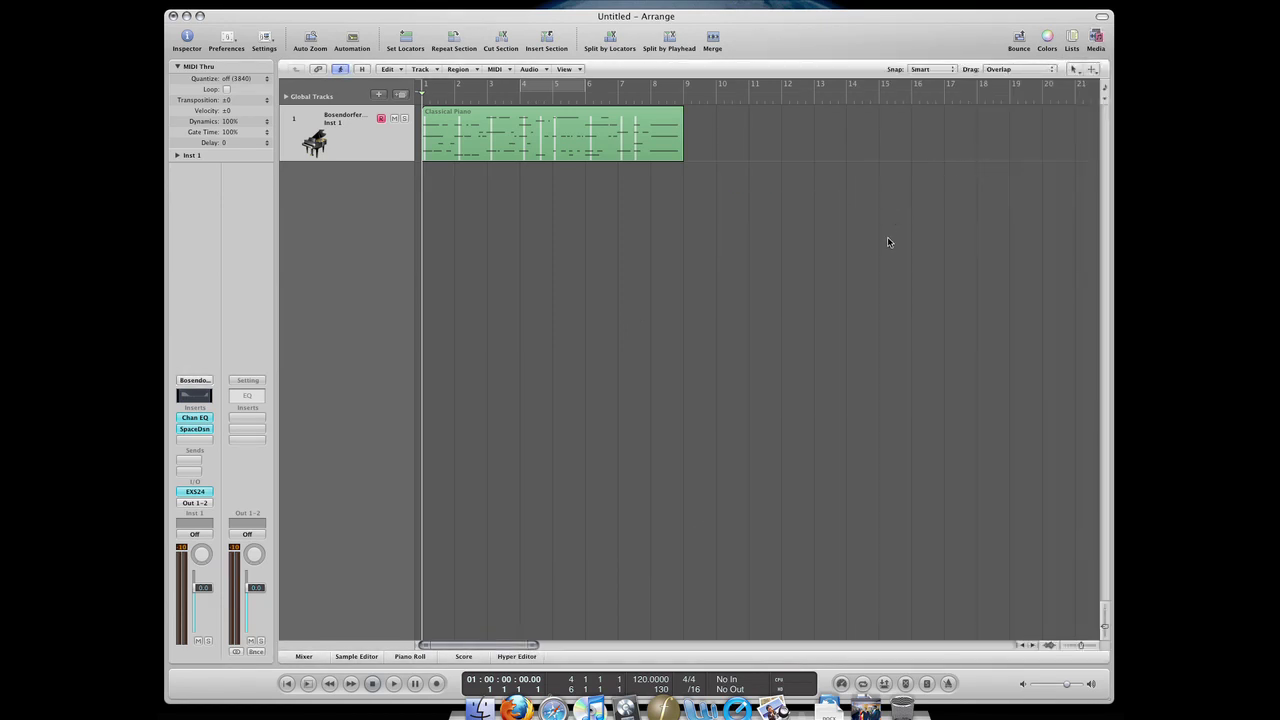